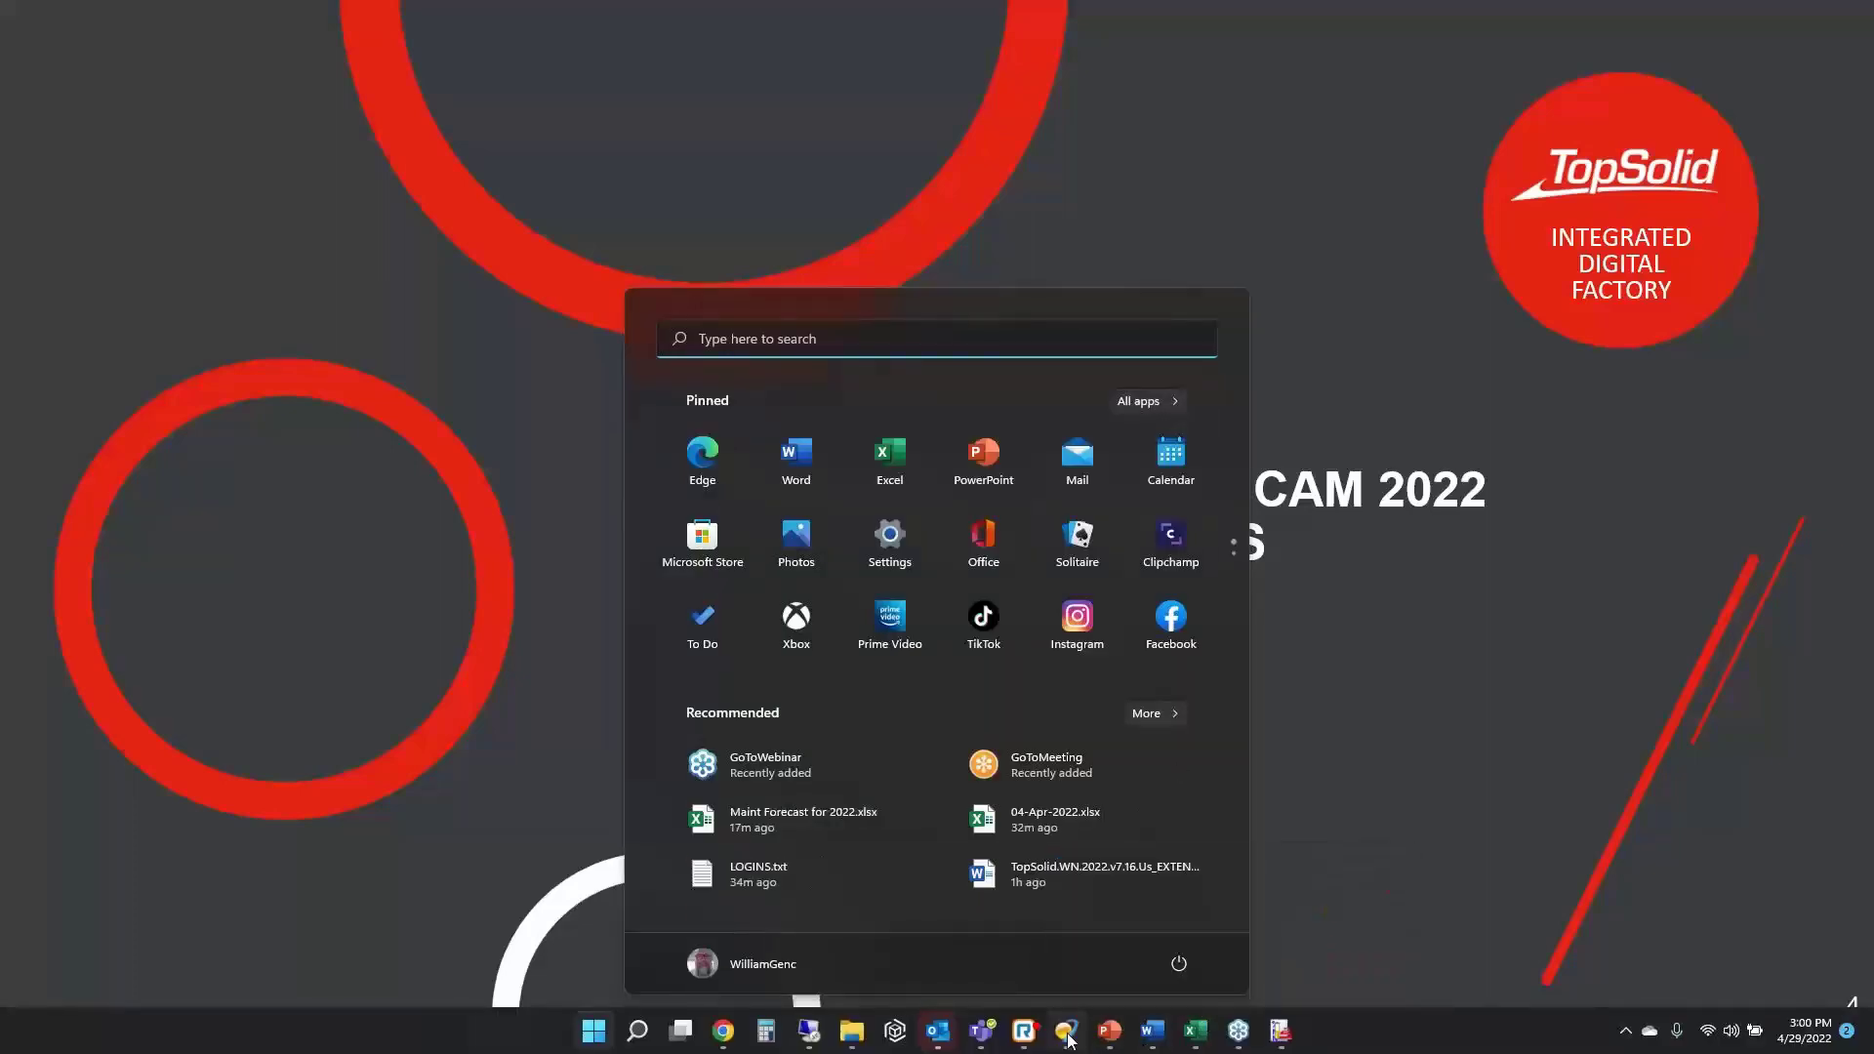
- Bring TopSolid to the front and expand the 12 - Grinding and 12.1 Grinding by facing folders
left_click(1080, 939)
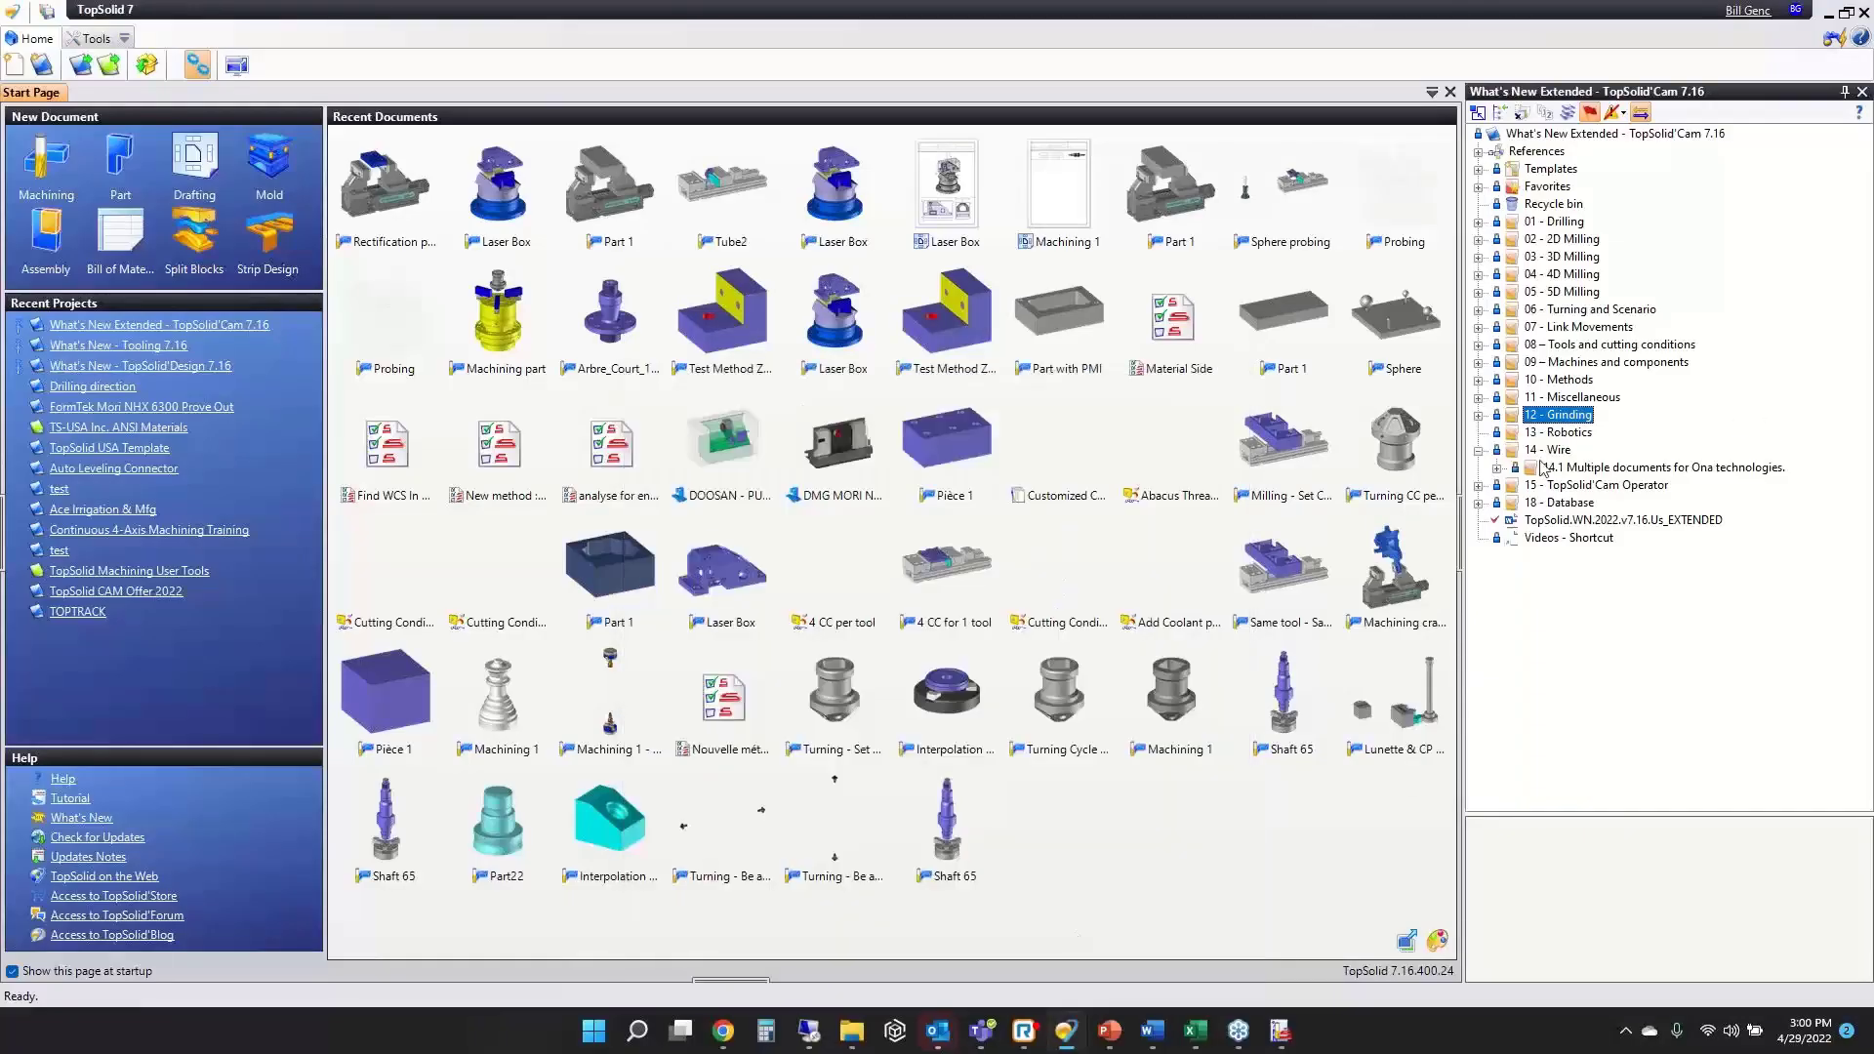
left_click(1480, 415)
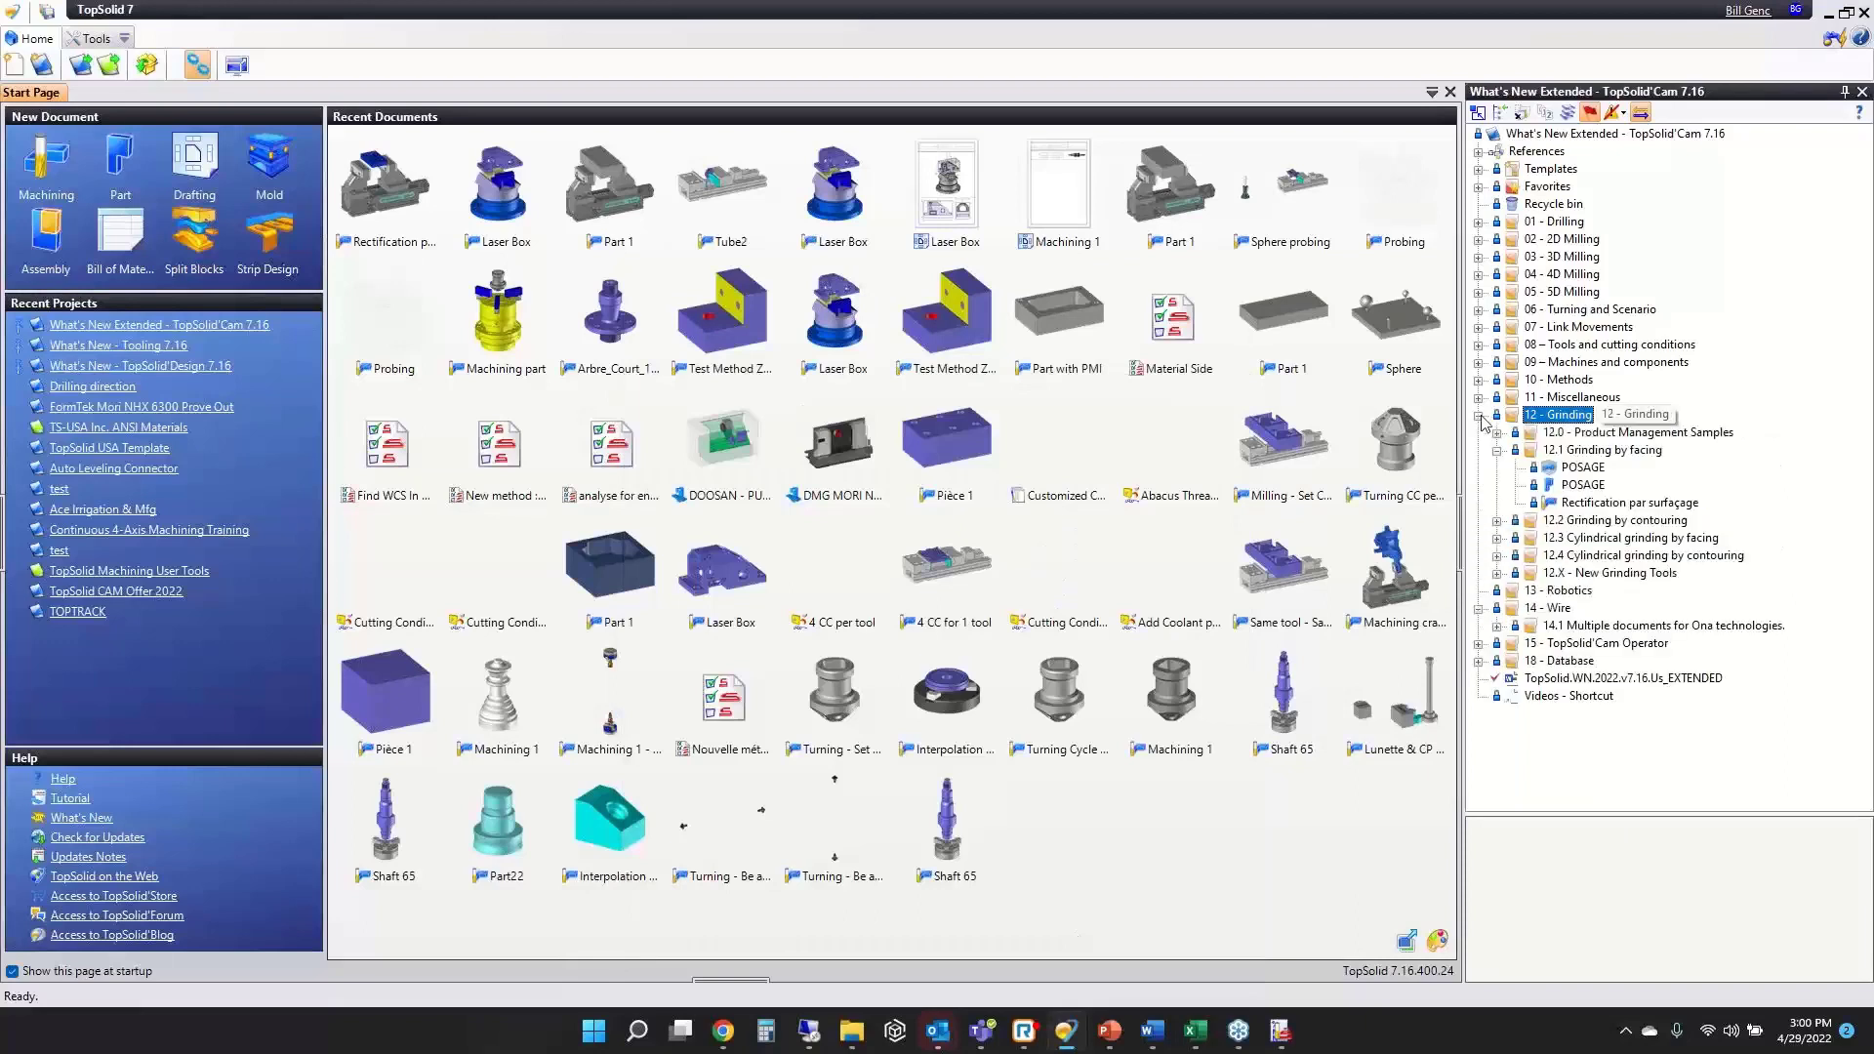
left_click(1497, 451)
left_click(1500, 451)
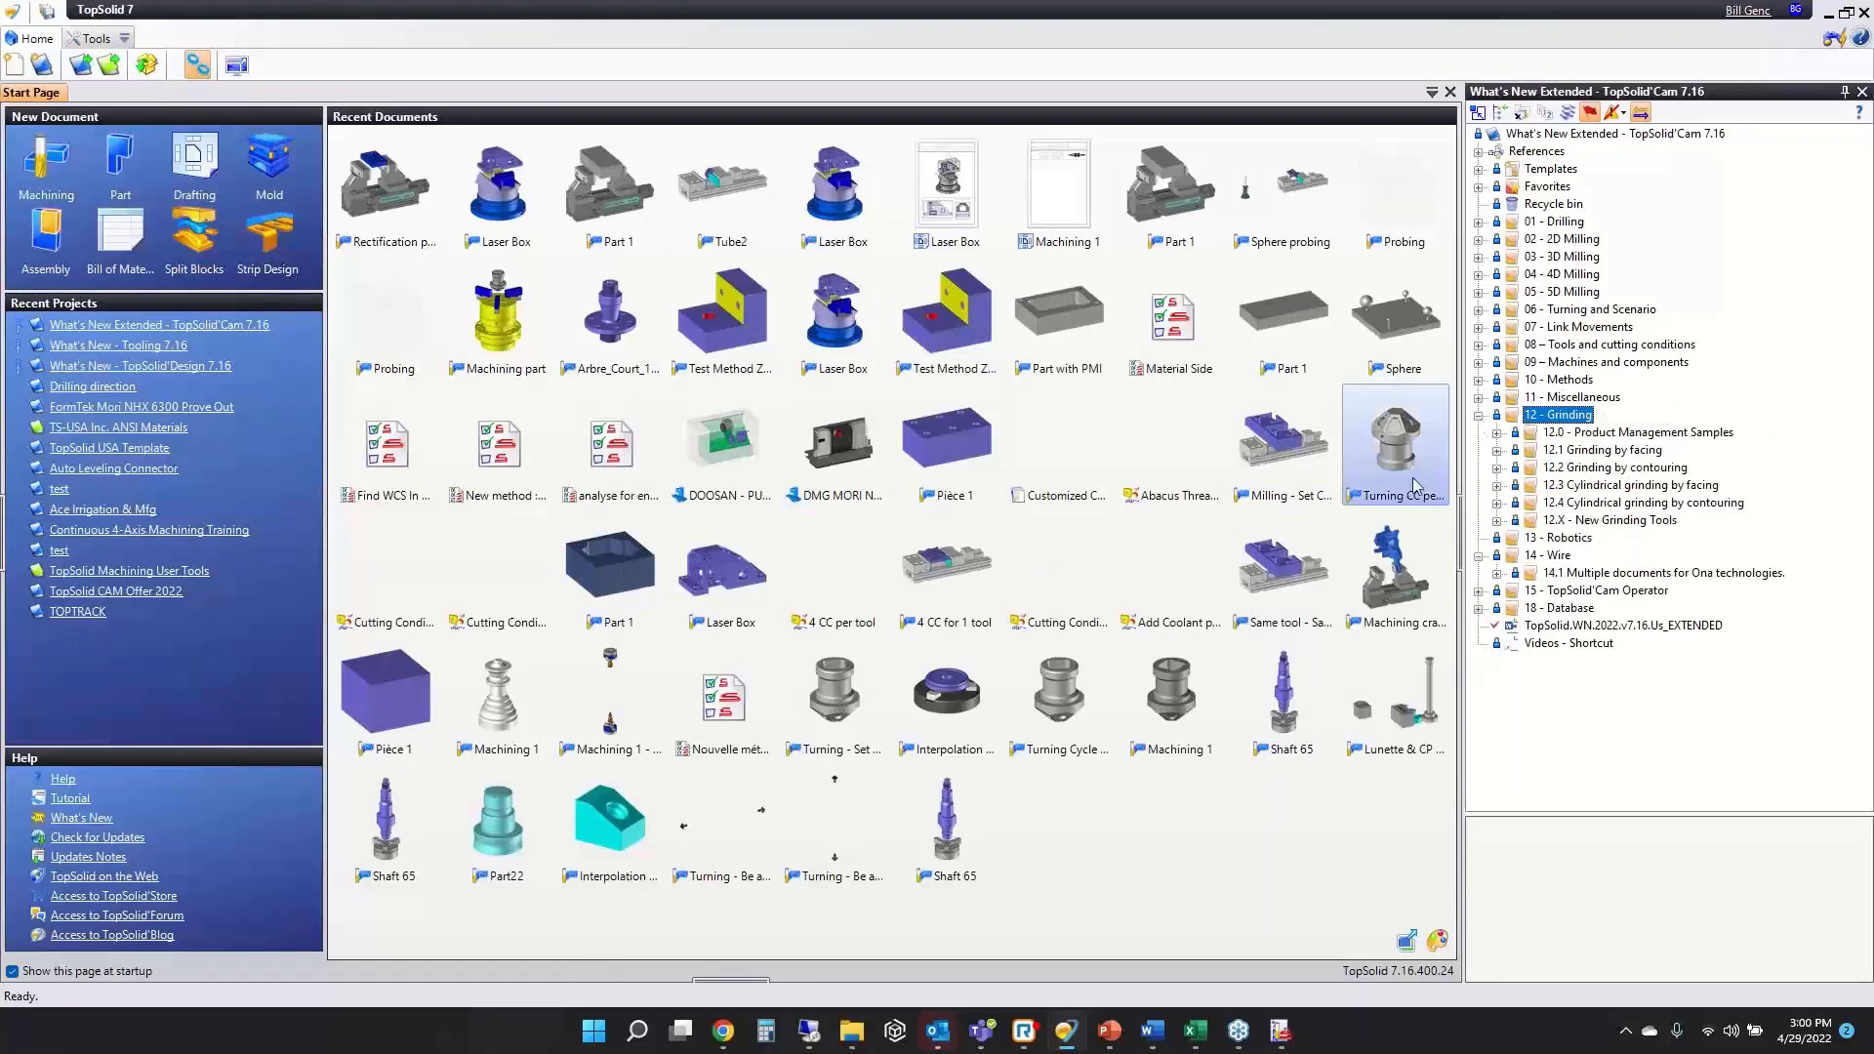
left_click(1499, 451)
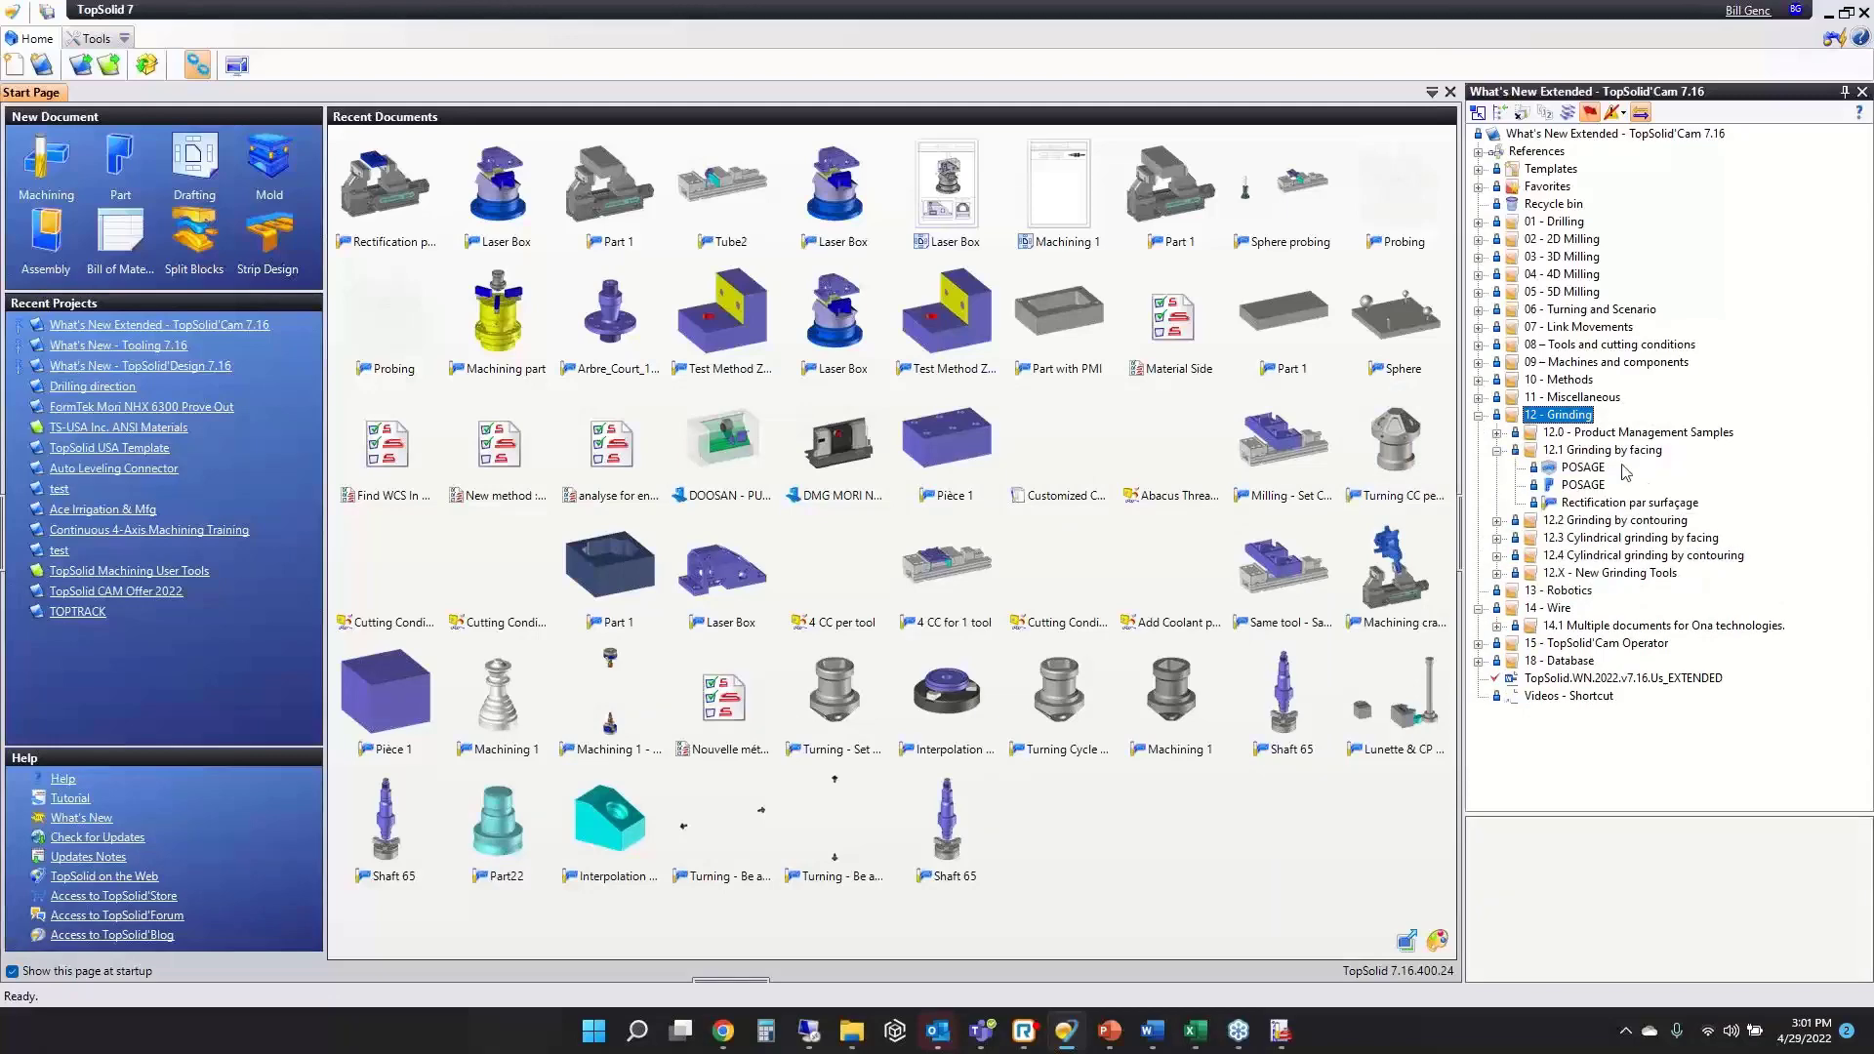
- Open Rectification par surfaçage, zoom to the vise, and browse the Grinding tab's operation list
double_click(1601, 503)
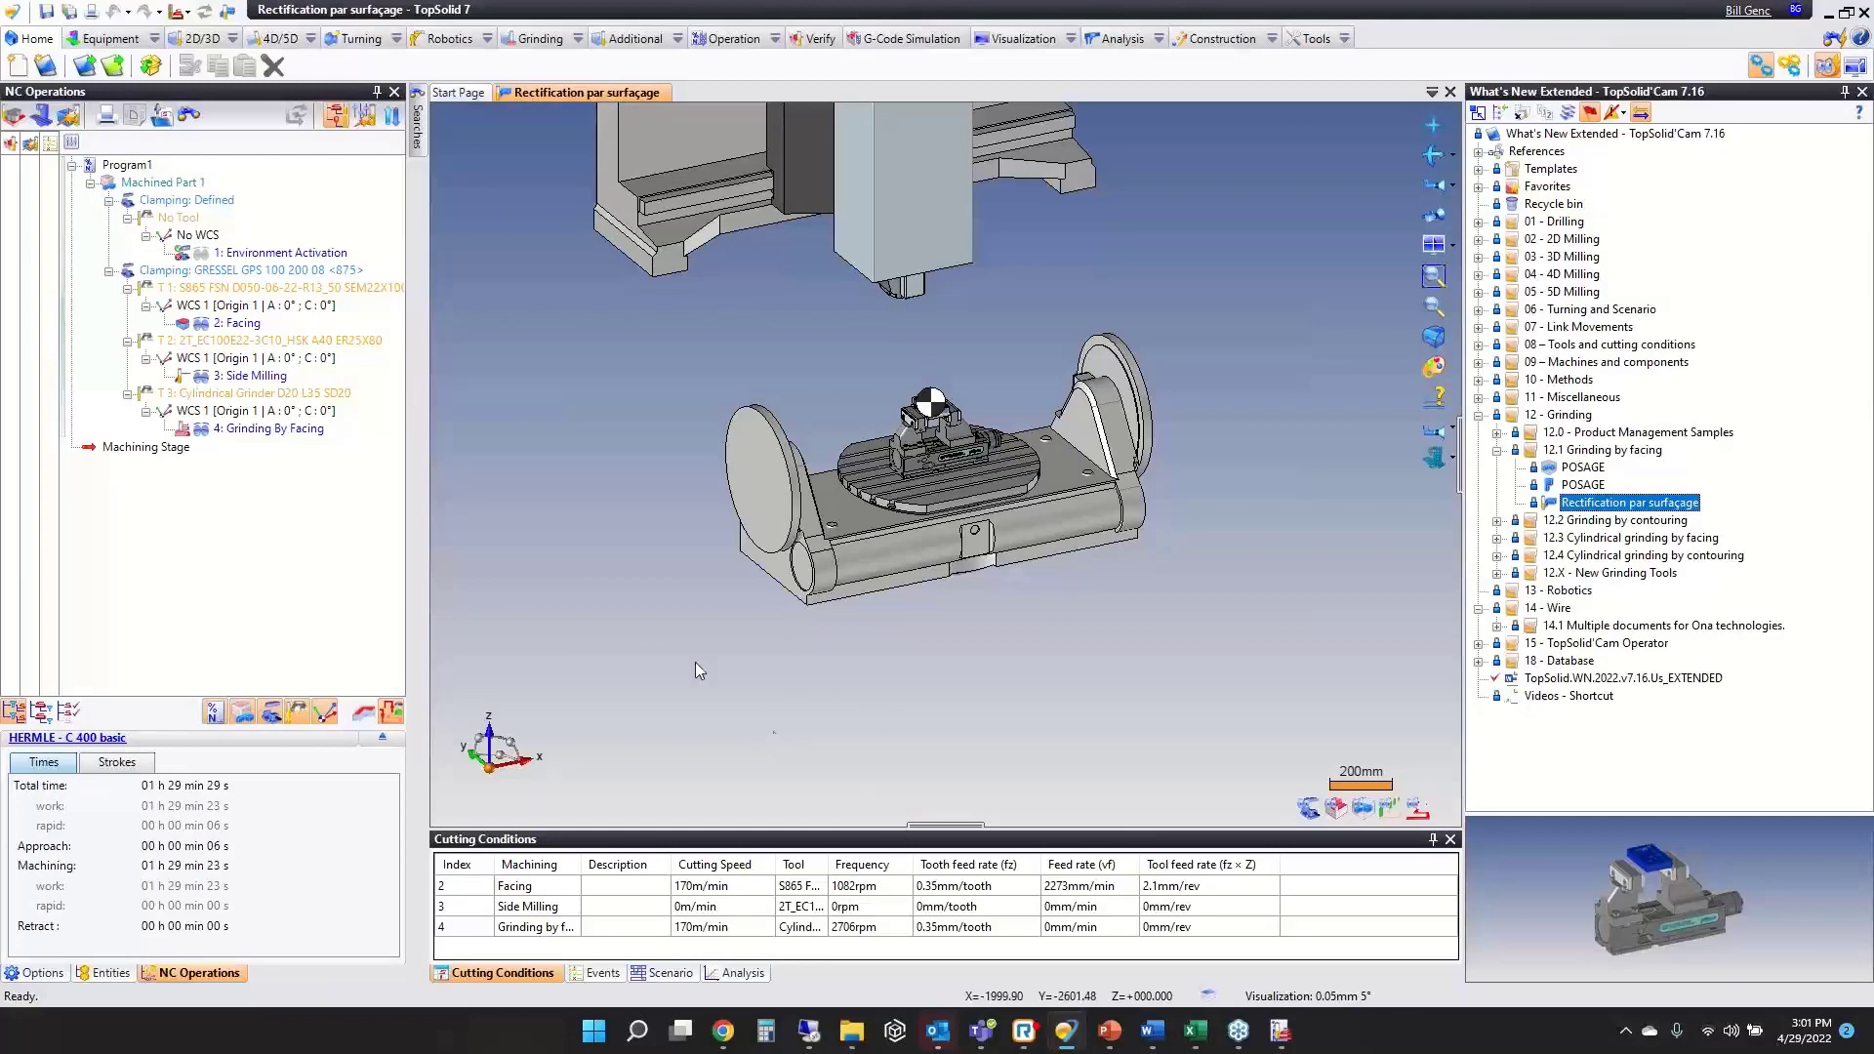
scroll(908, 391, "up", 5)
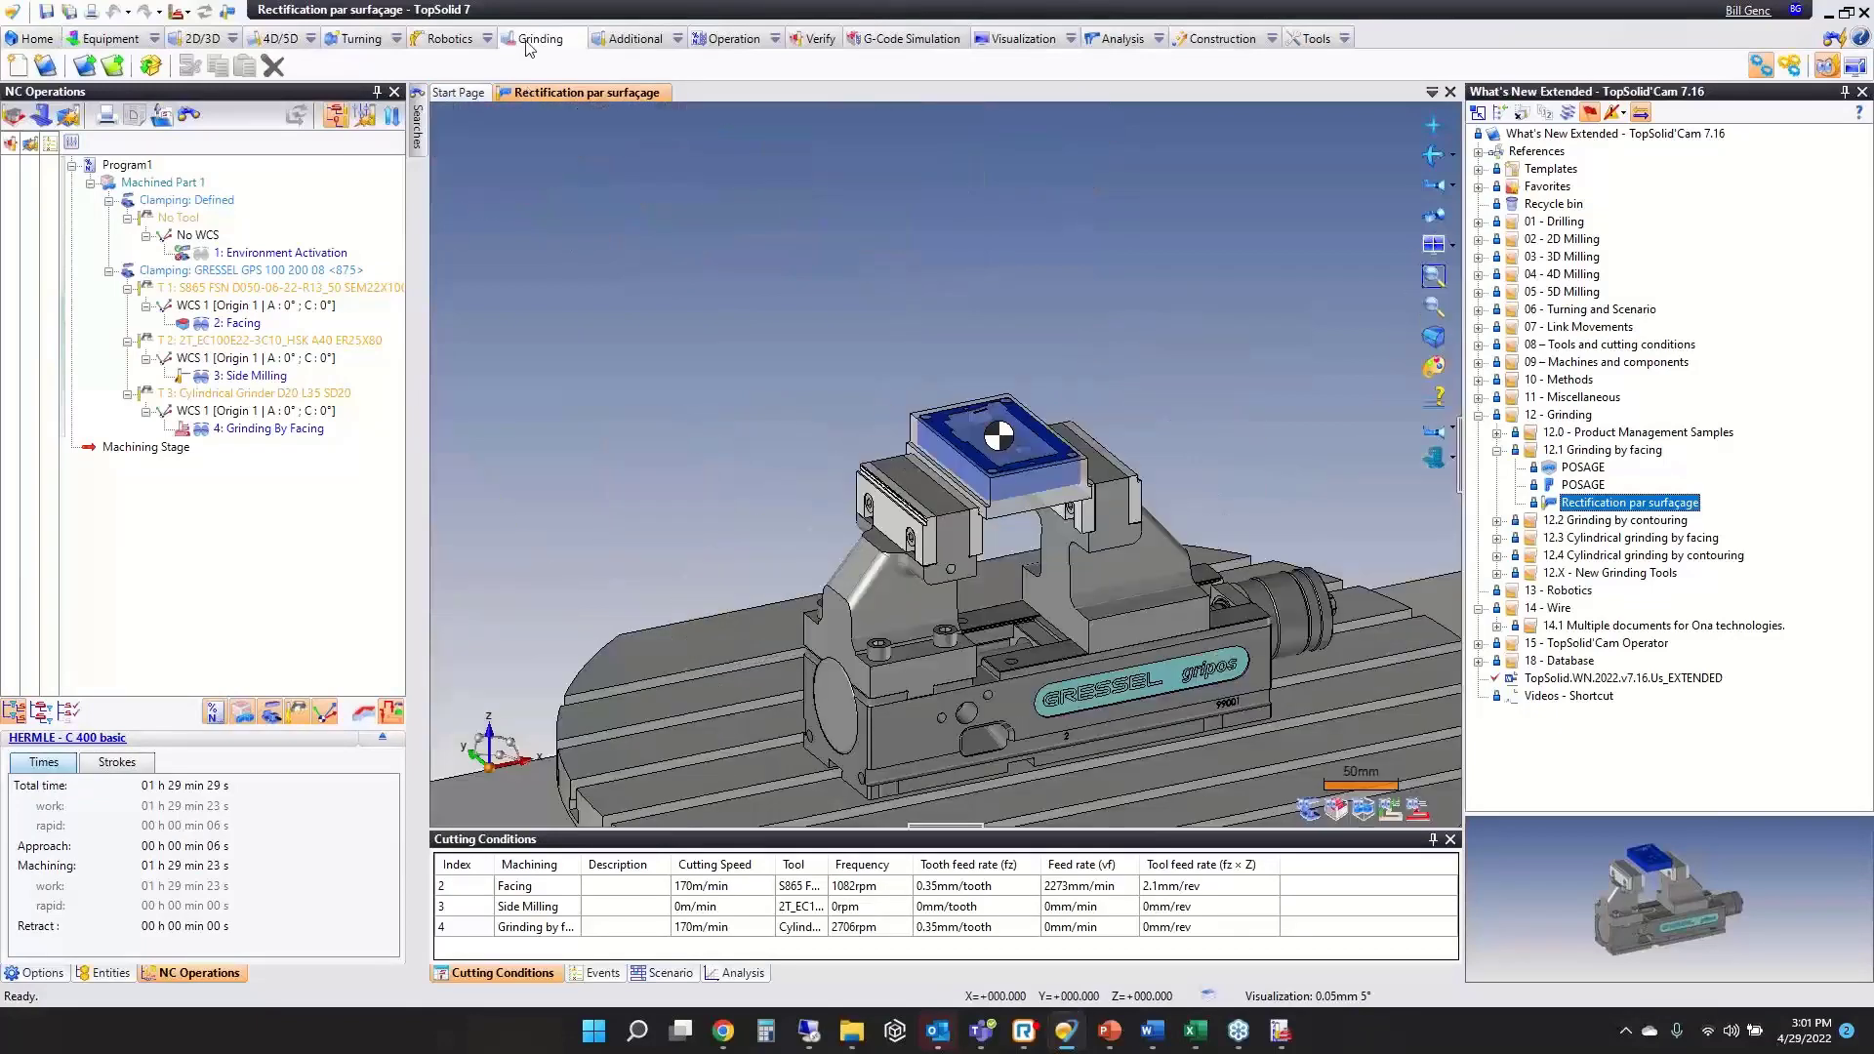
left_click(527, 43)
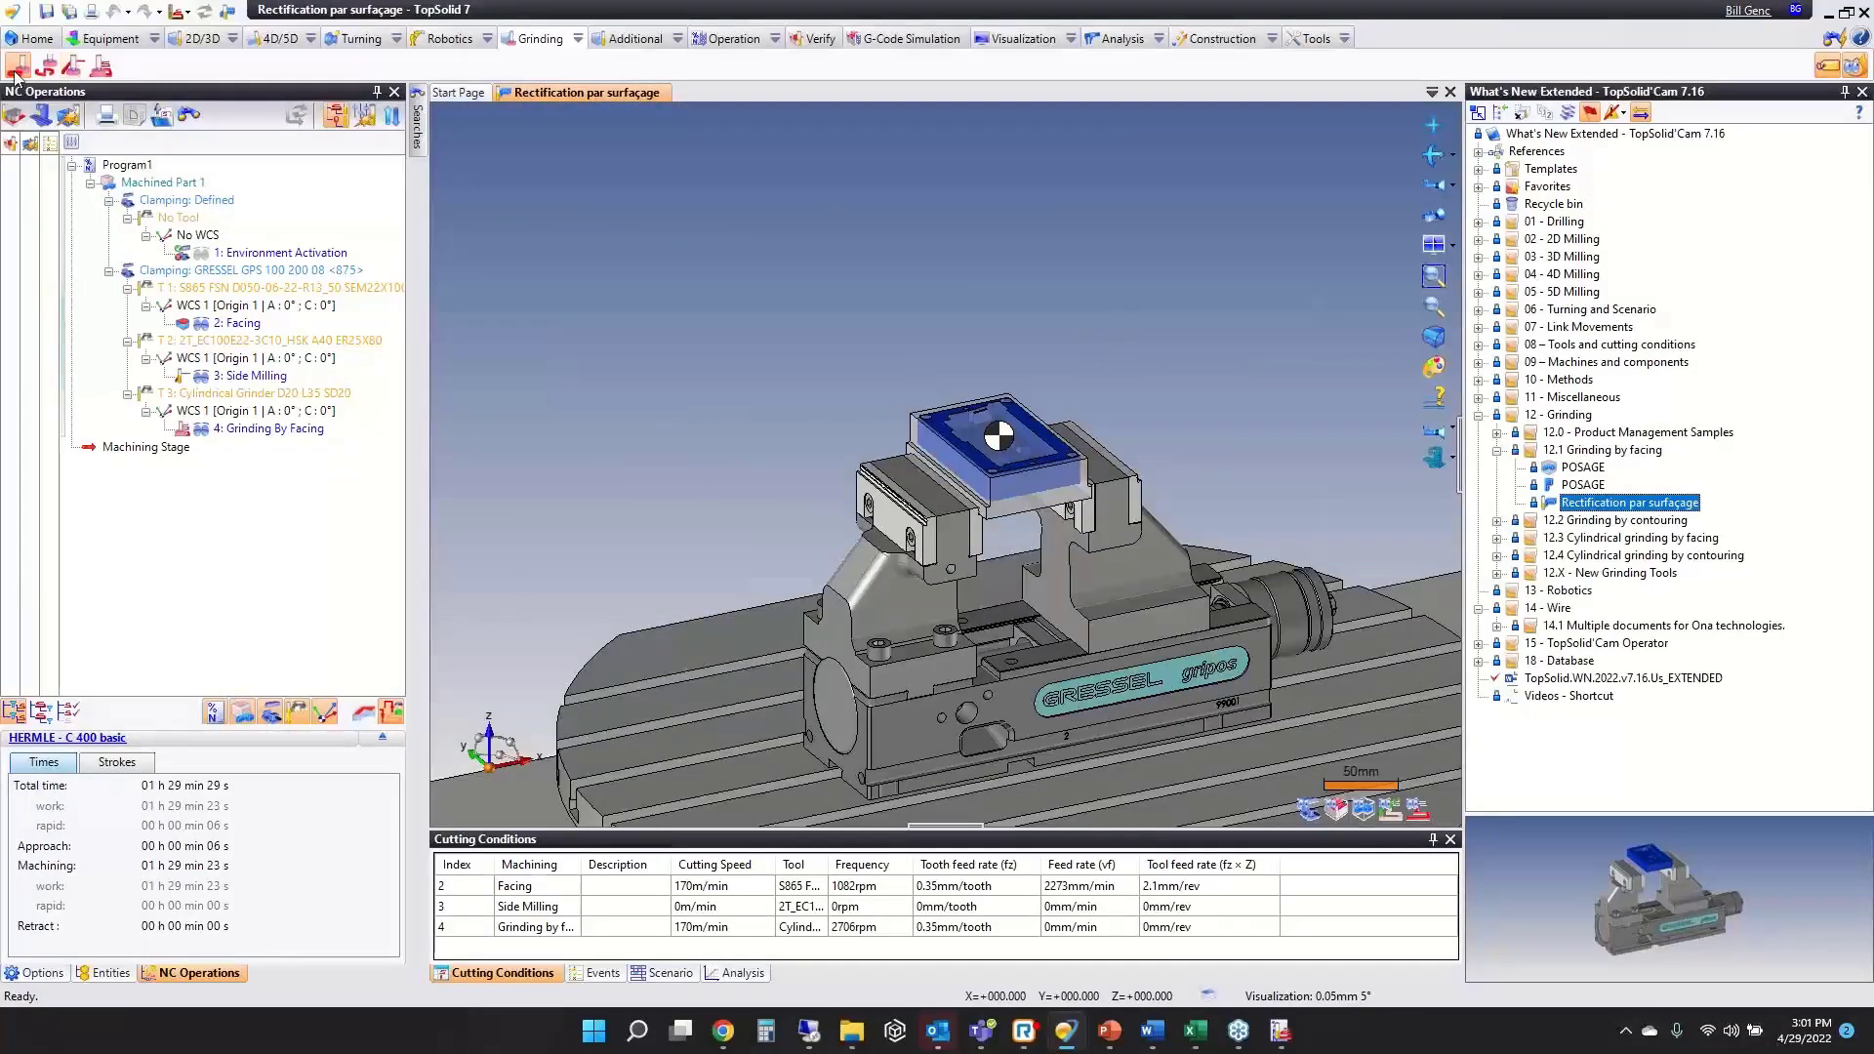
left_click(581, 41)
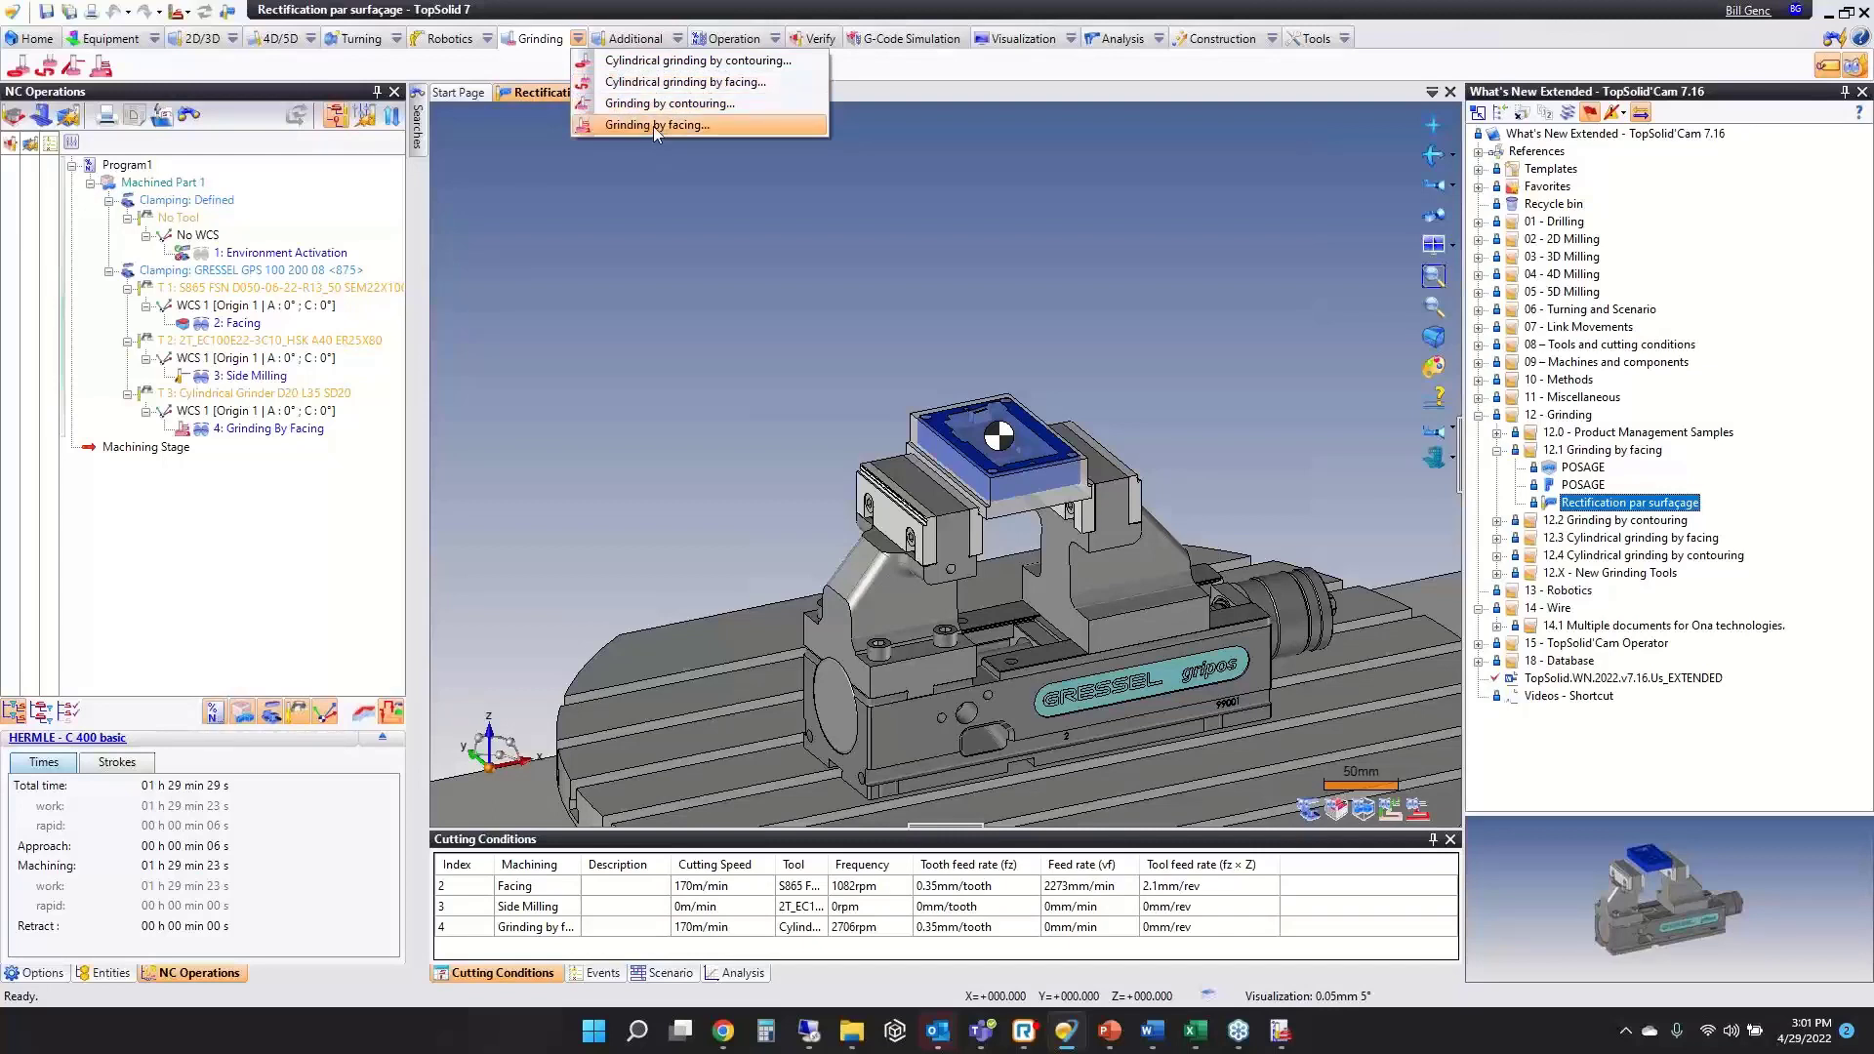
left_click(654, 244)
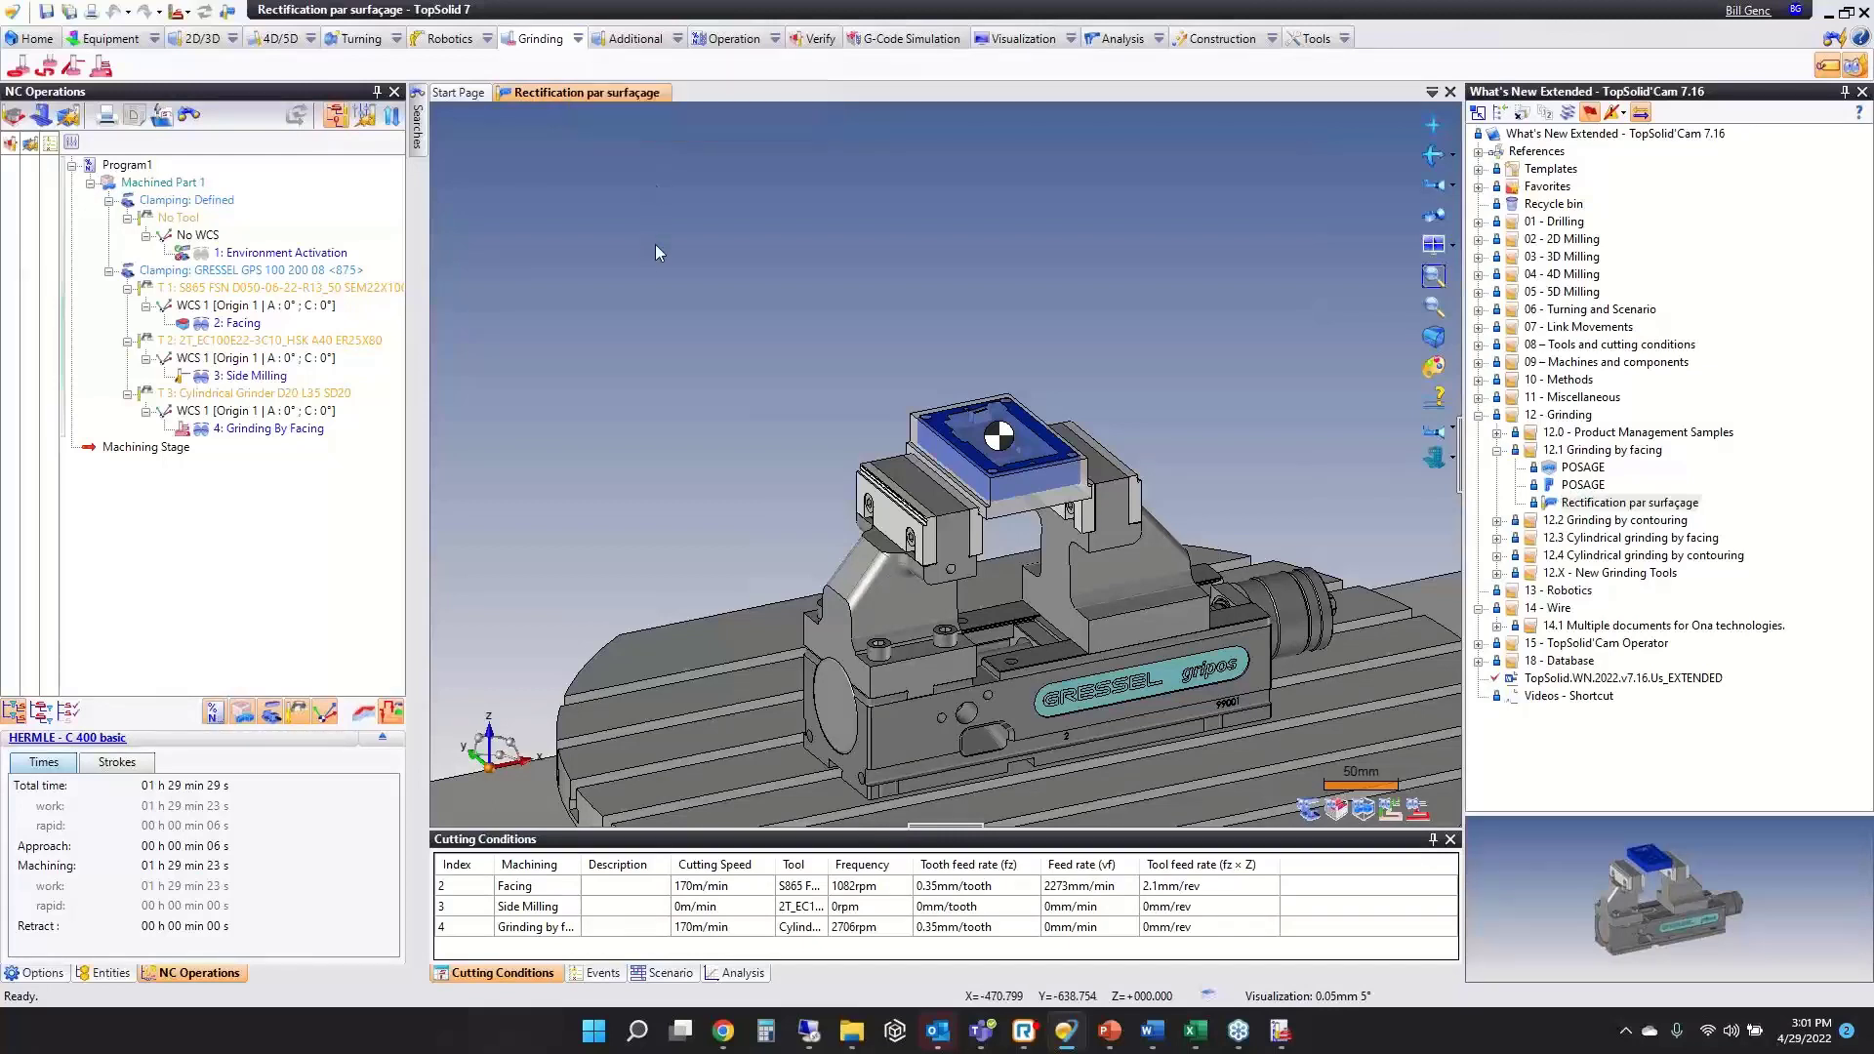
- Re-edit 4: Grinding by facing, keep the T3 Cylindrical Grinder, and validate the operation
left_click(290, 322)
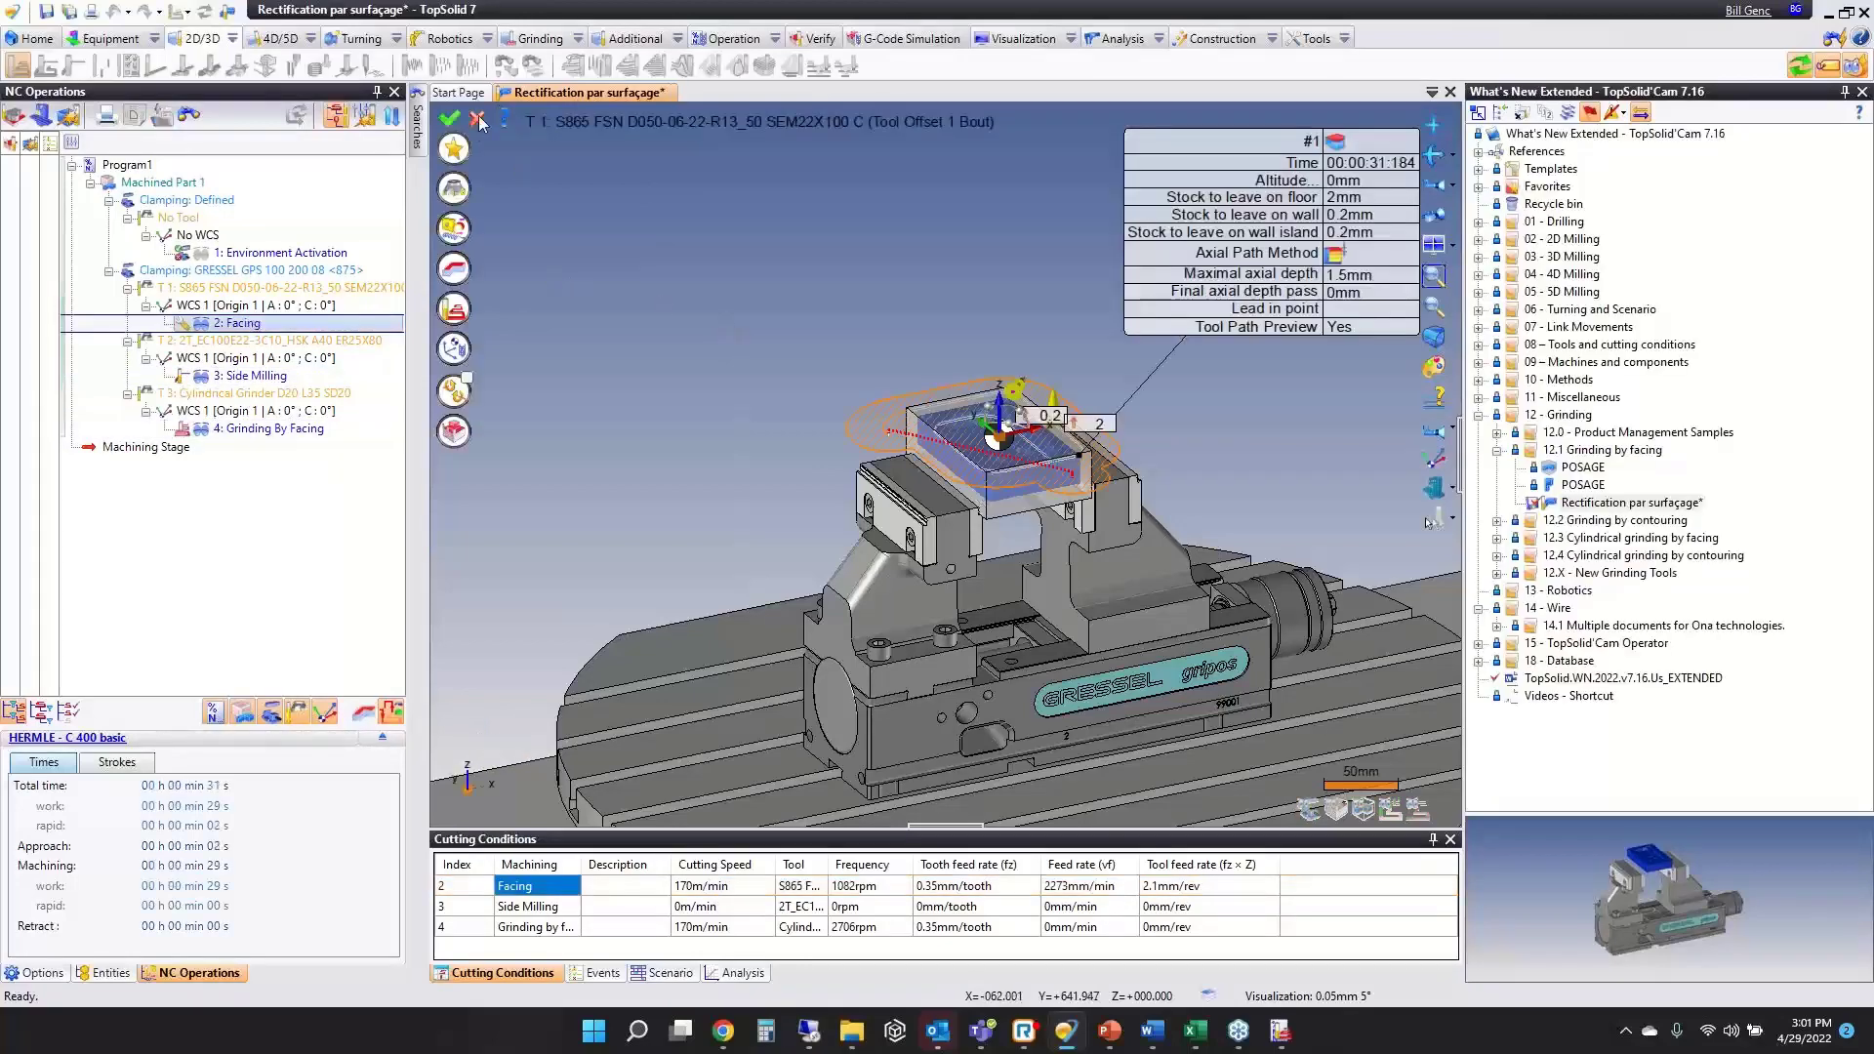
double_click(268, 427)
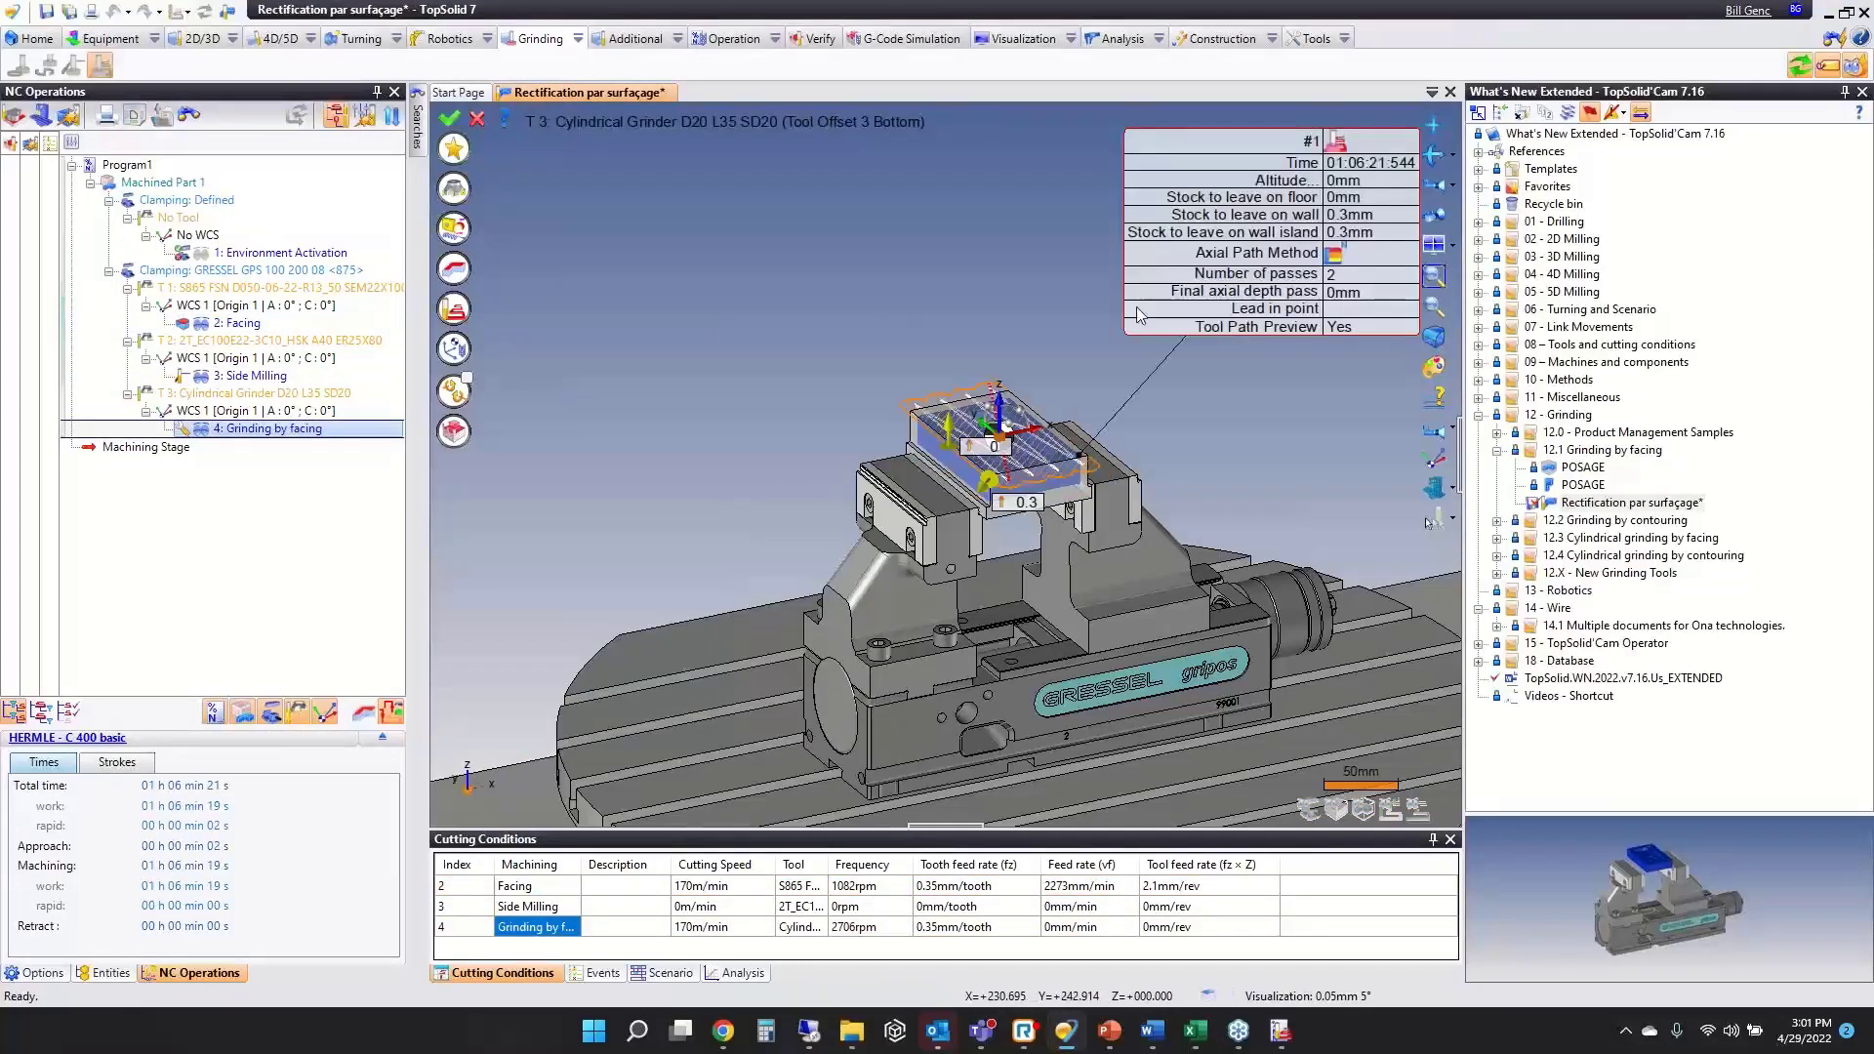
left_click(453, 187)
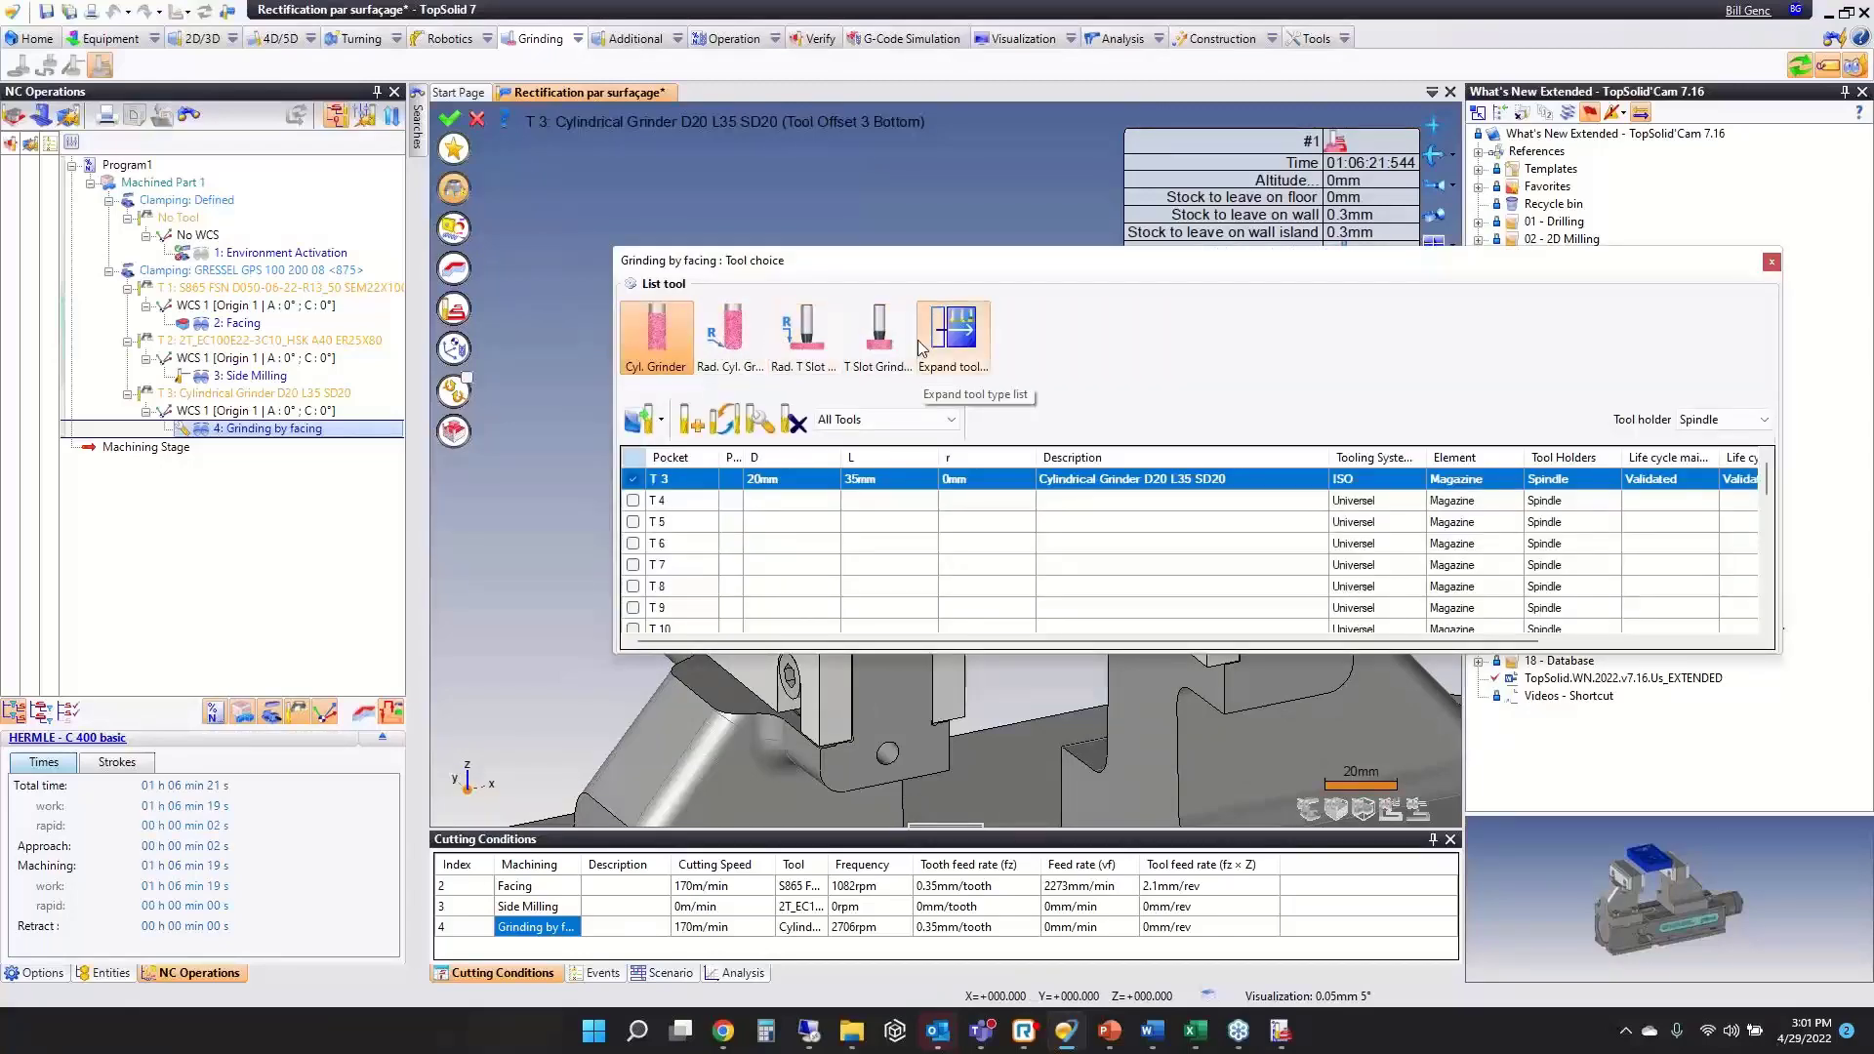
left_click(455, 188)
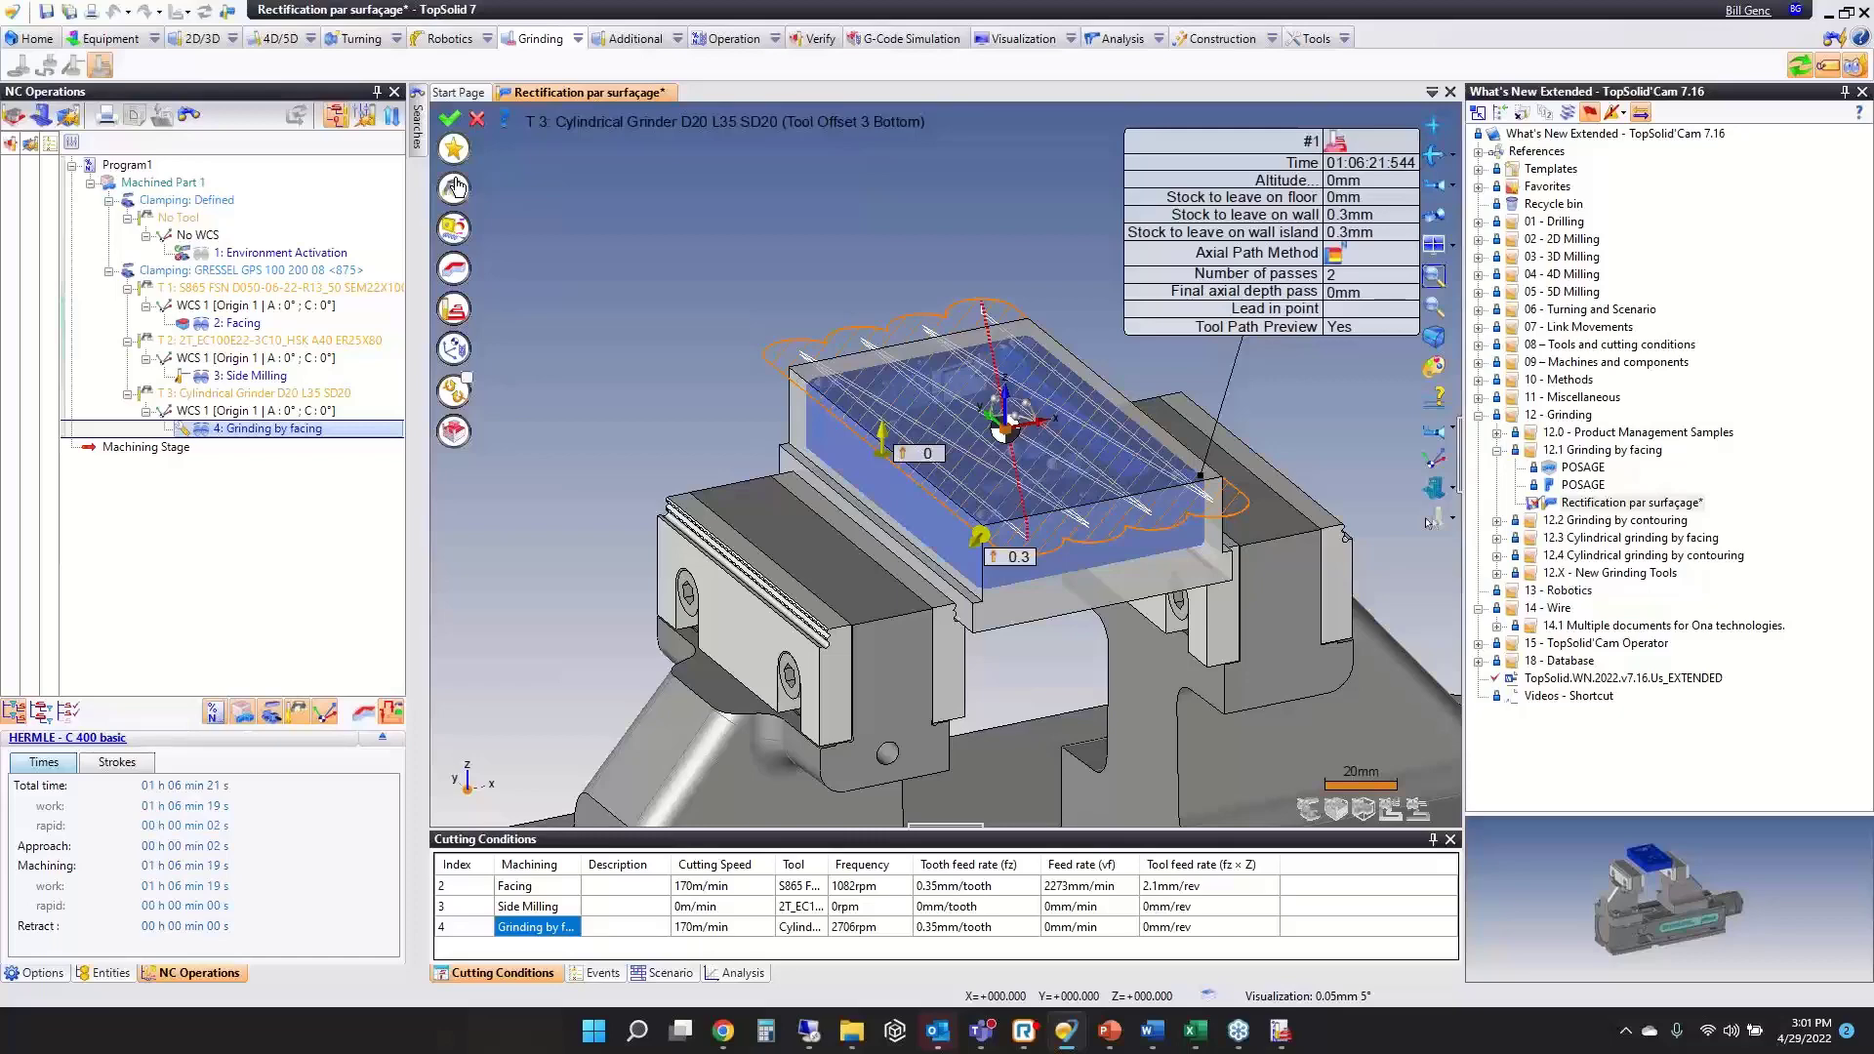
left_click(449, 118)
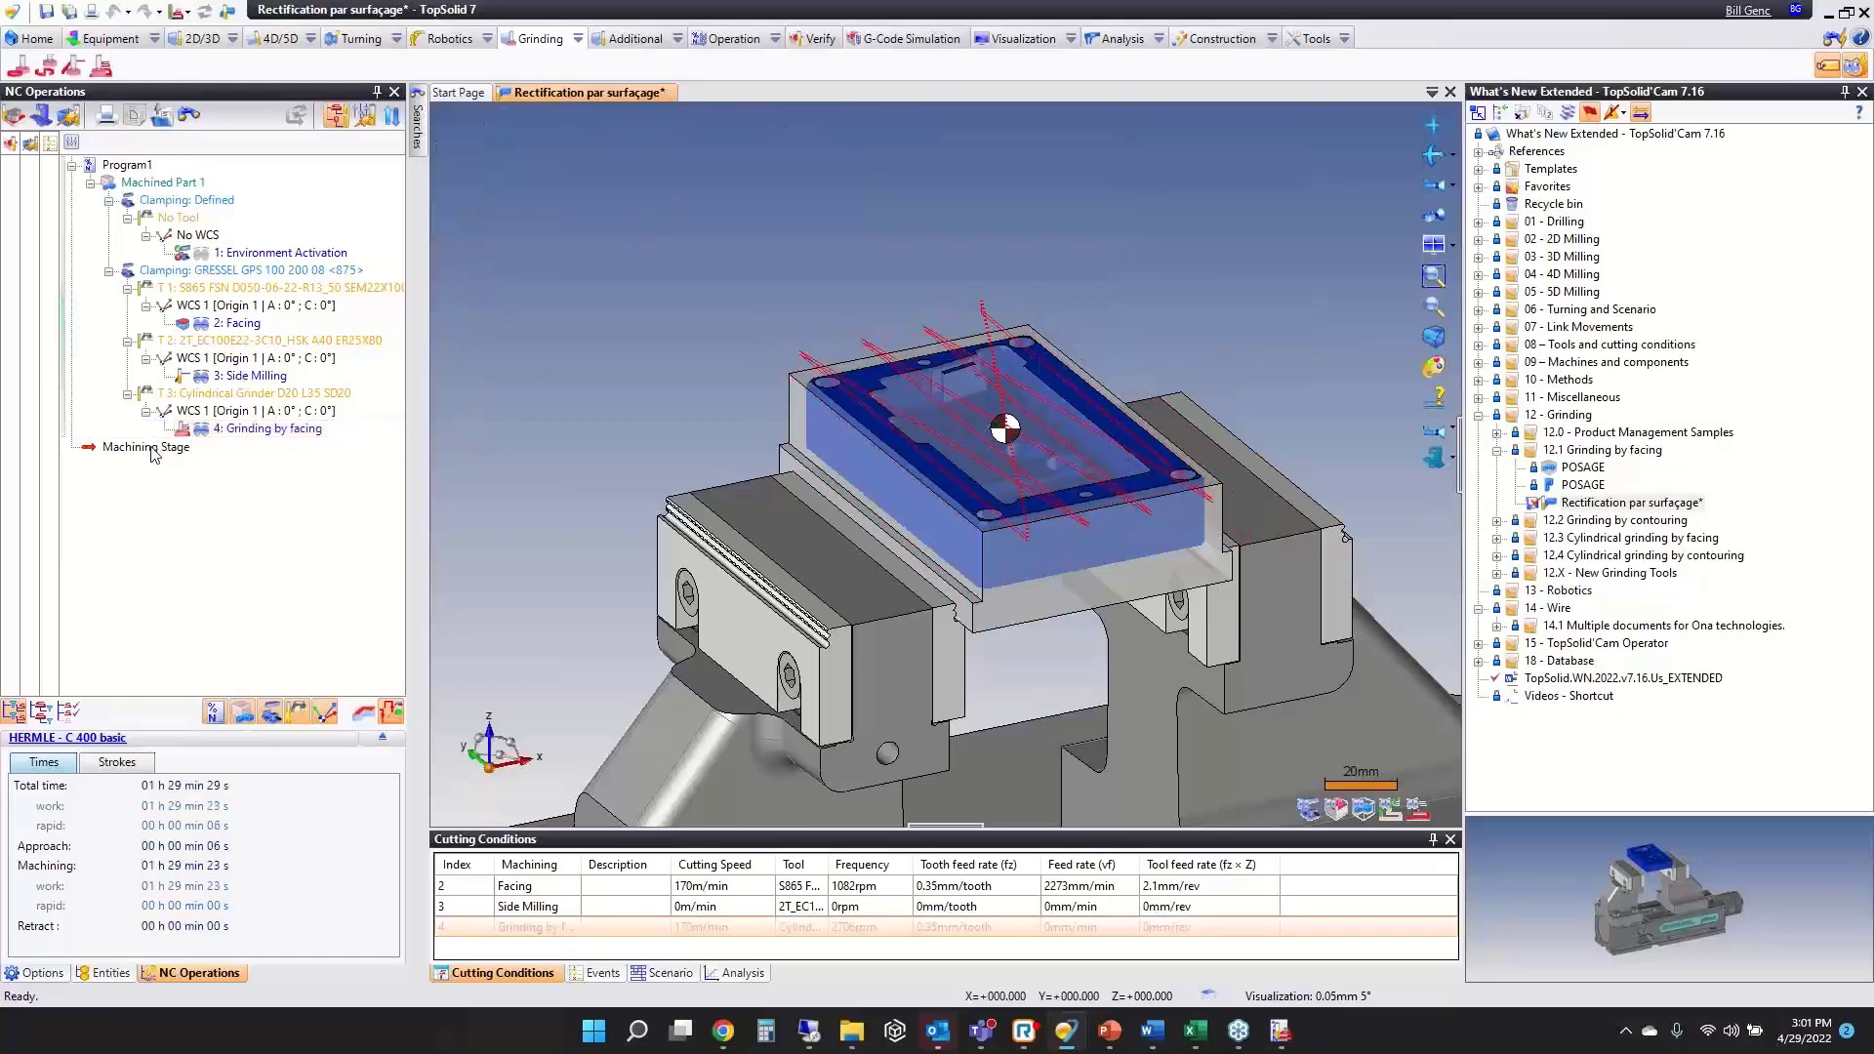
- Move the Machining Stage above operation 4 and add a Grinding by facing on the top face
left_click_drag(153, 452, 147, 429)
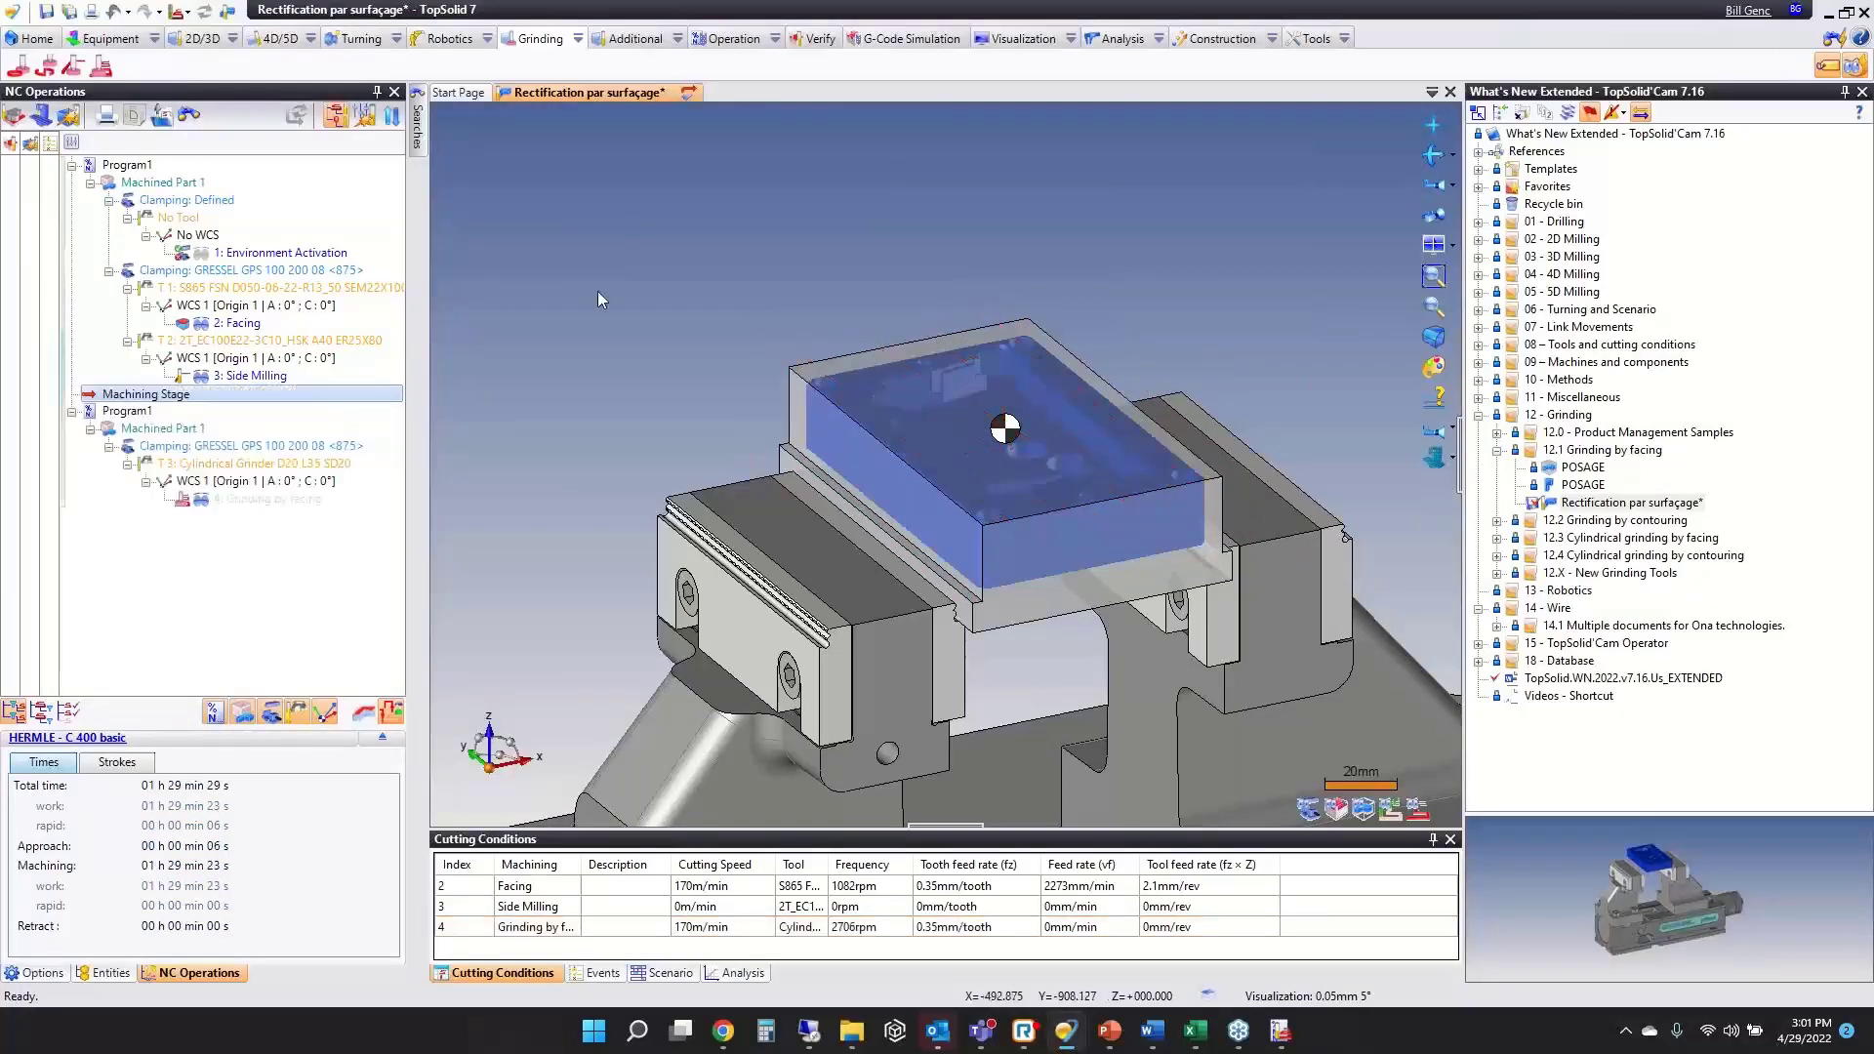
right_click(844, 389)
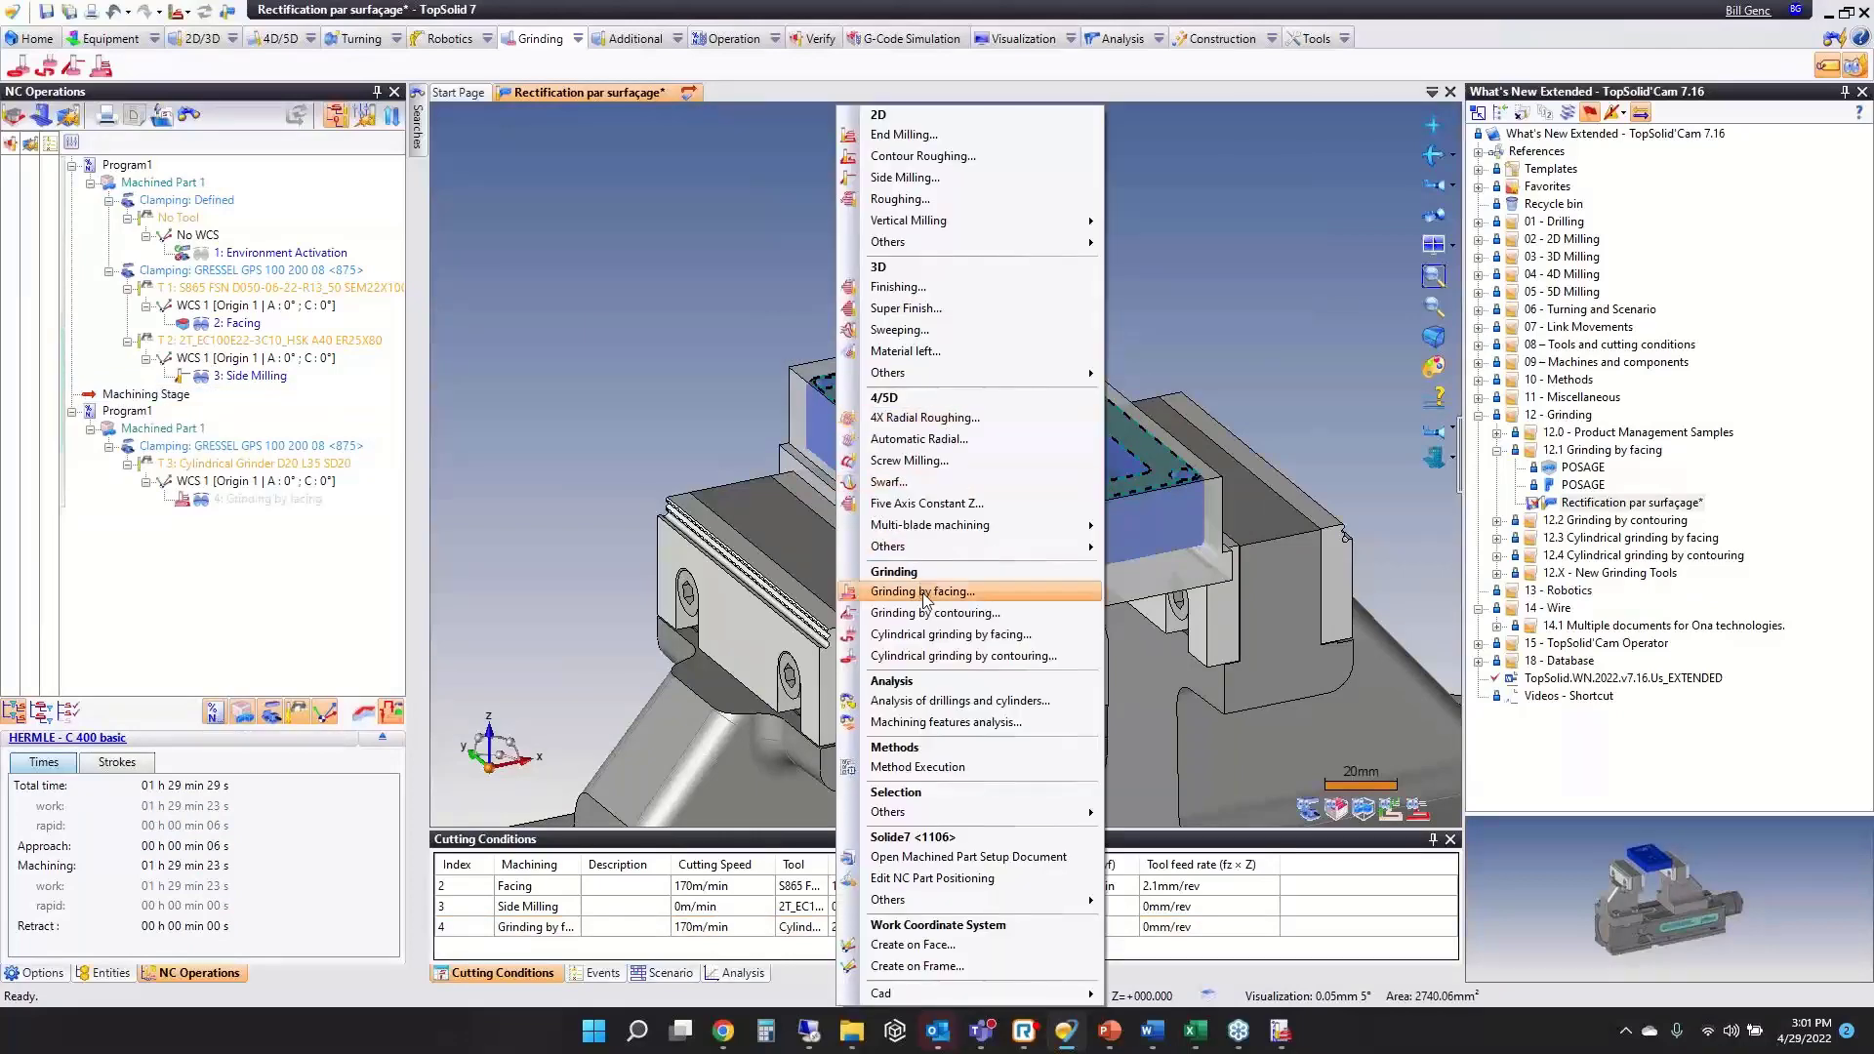
left_click(987, 588)
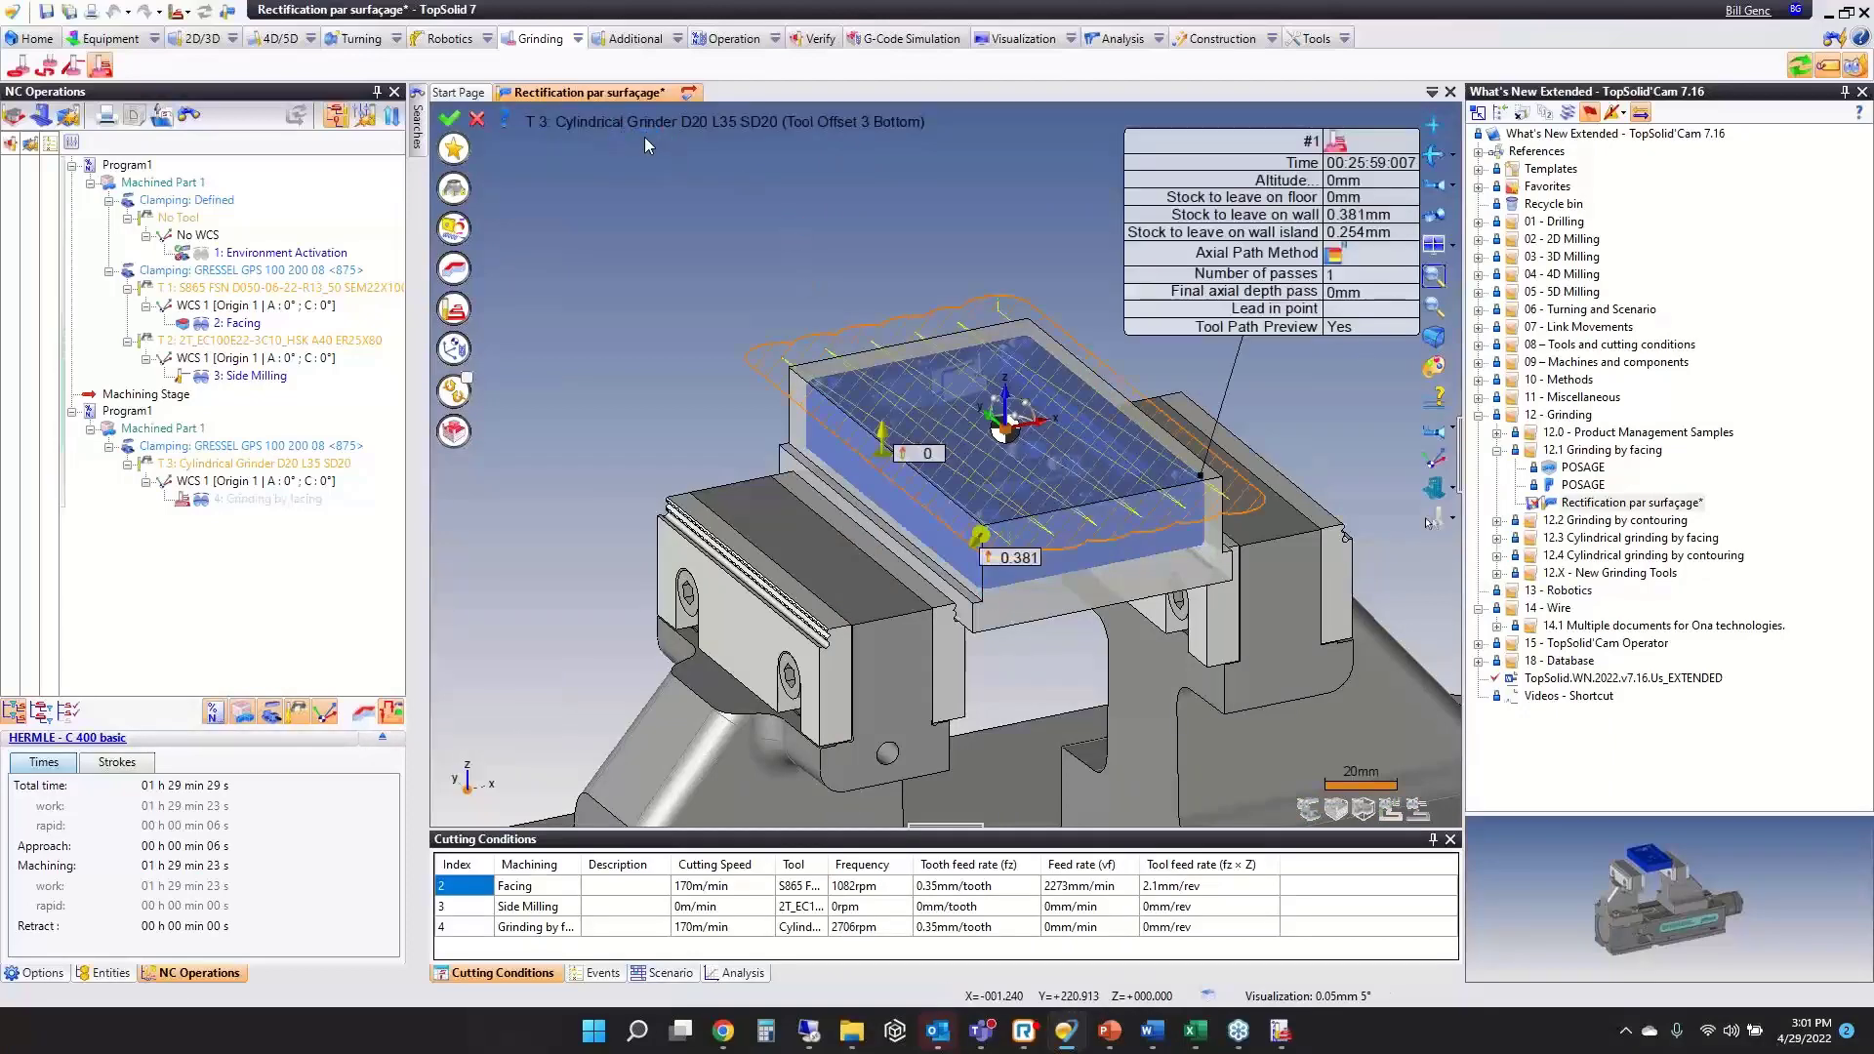
scroll(884, 684, "up", 3)
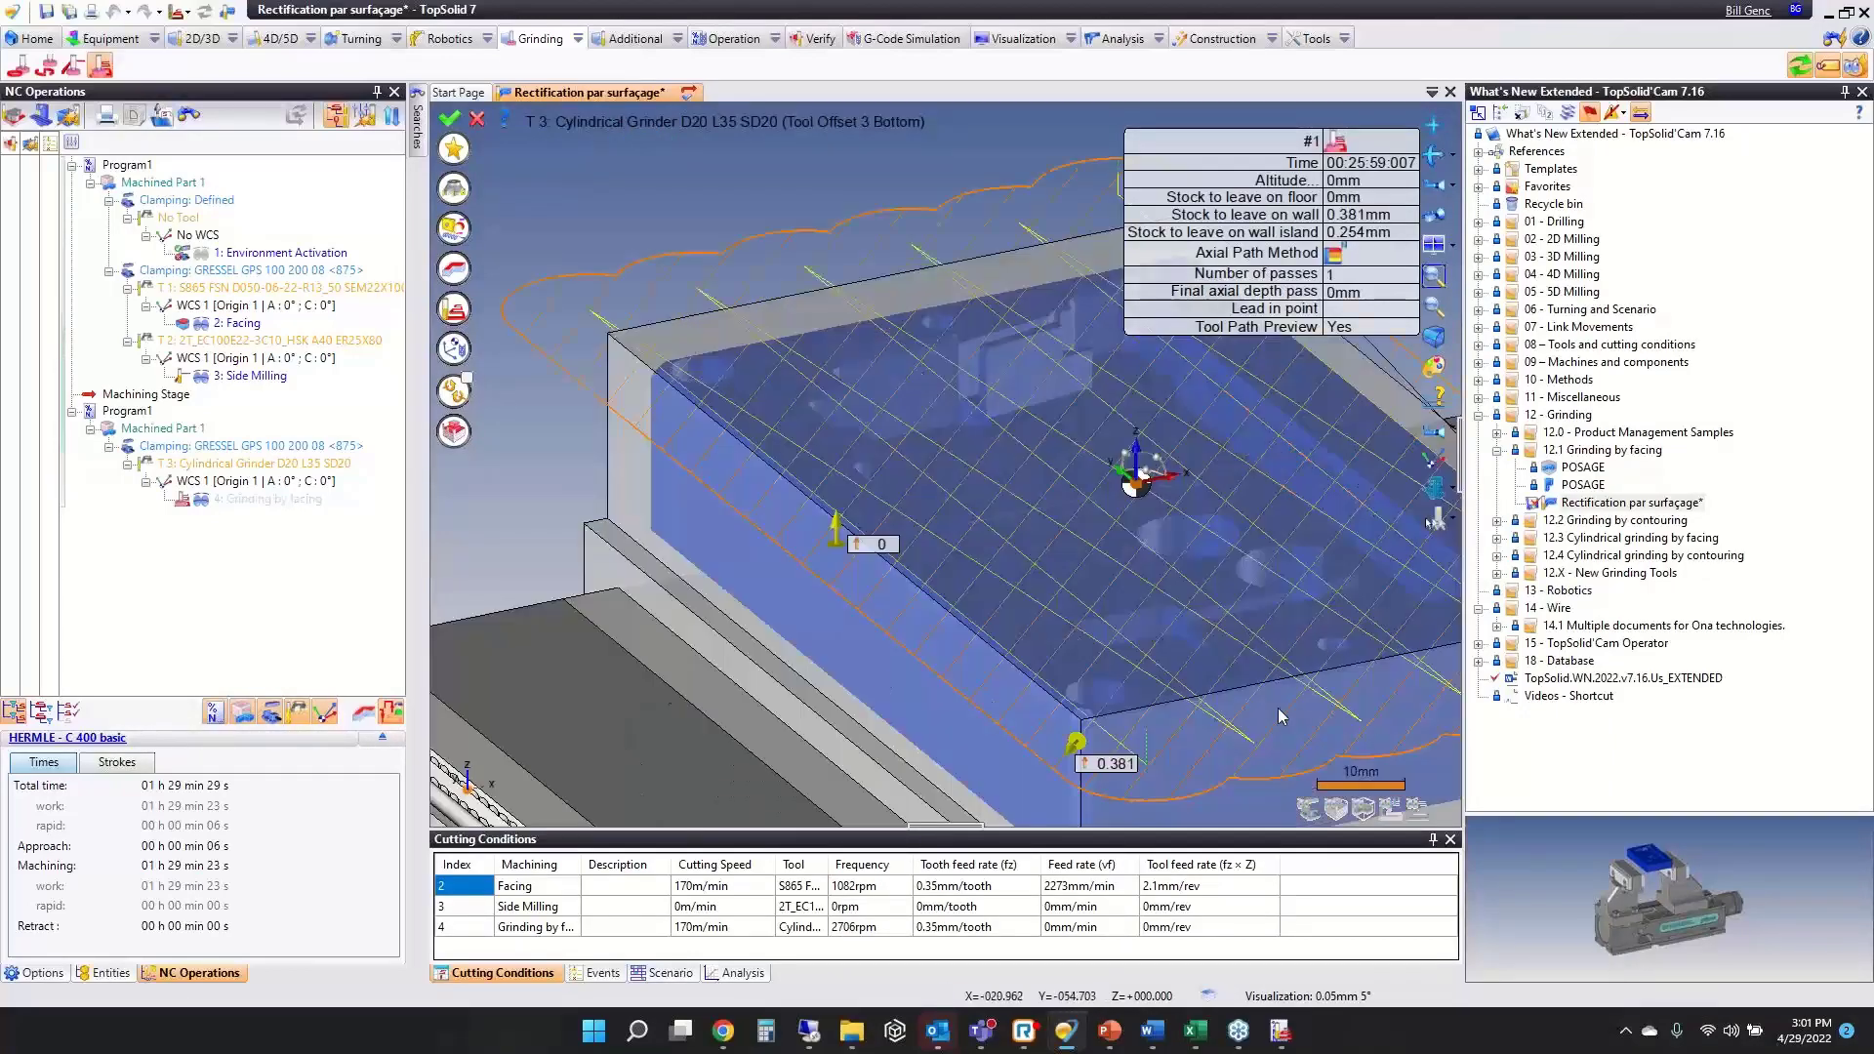
- Set the new grinding operation's feed rate (vf) to 30 mm/min
left_click(453, 227)
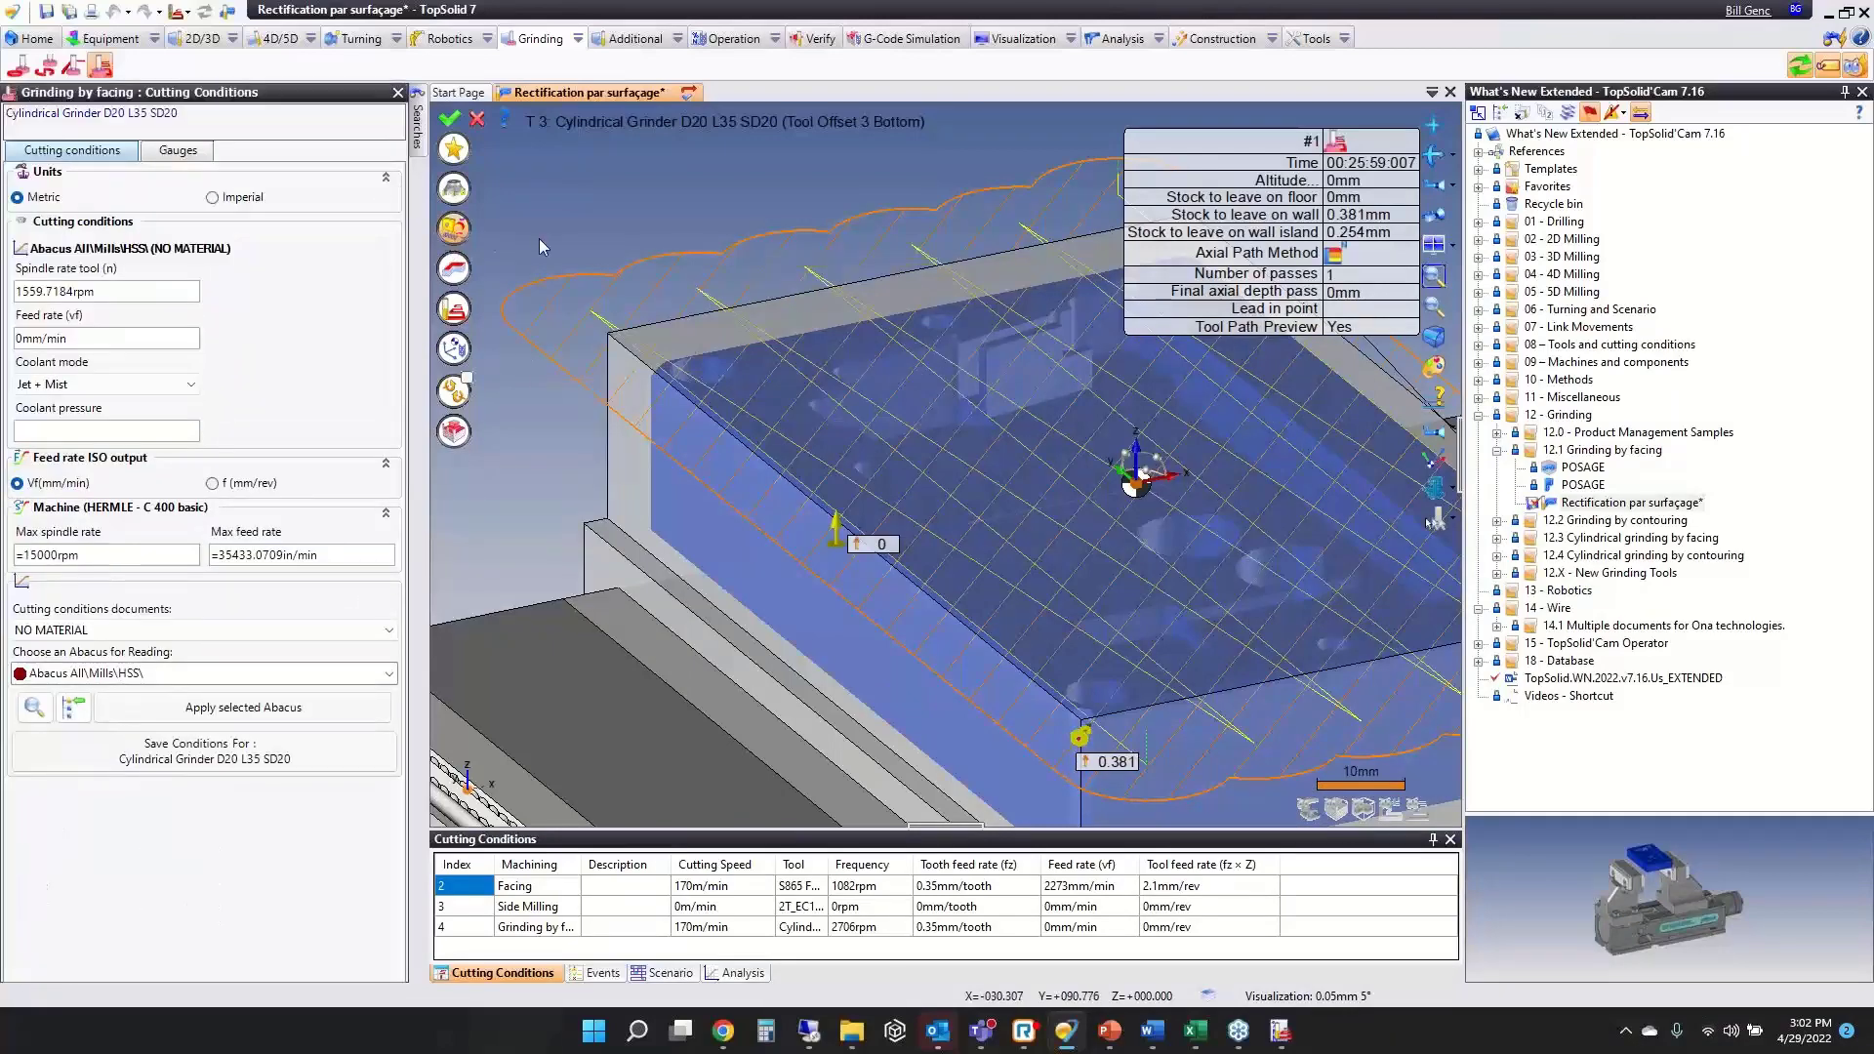
left_click(85, 337)
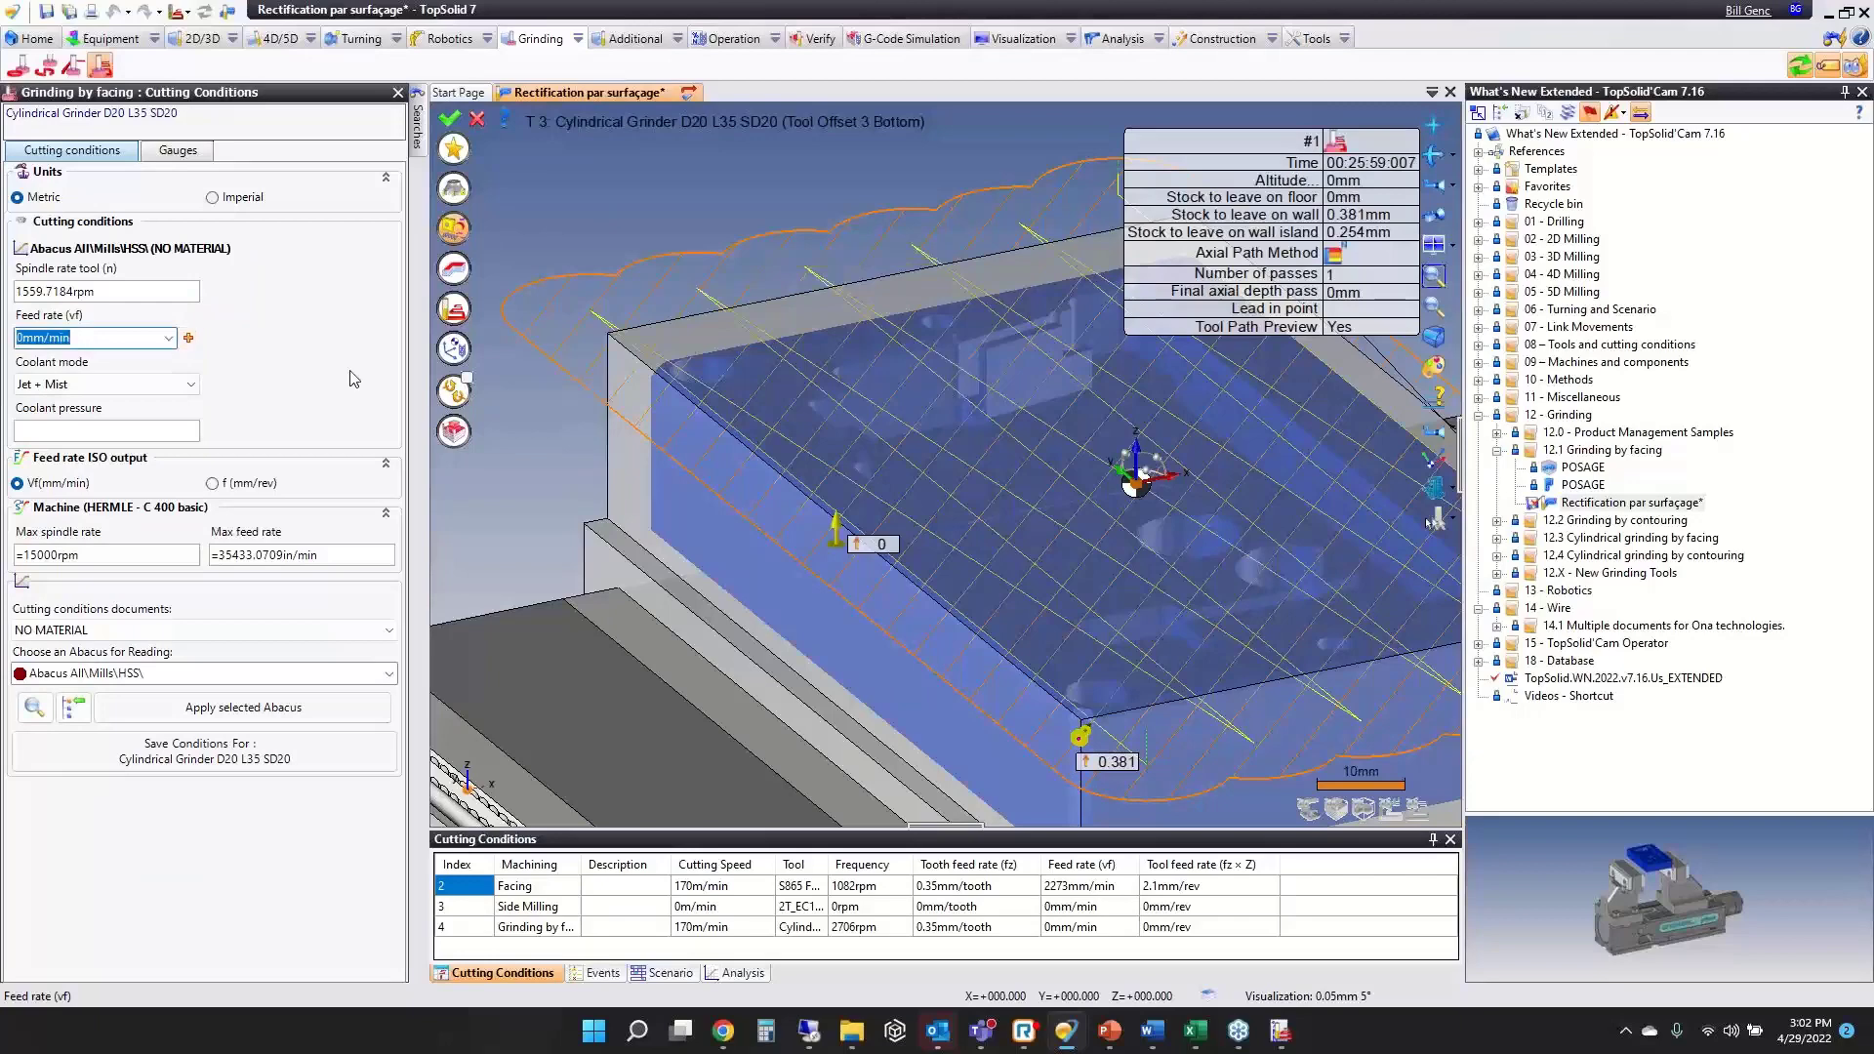
type("30")
key("Tab")
left_click(451, 309)
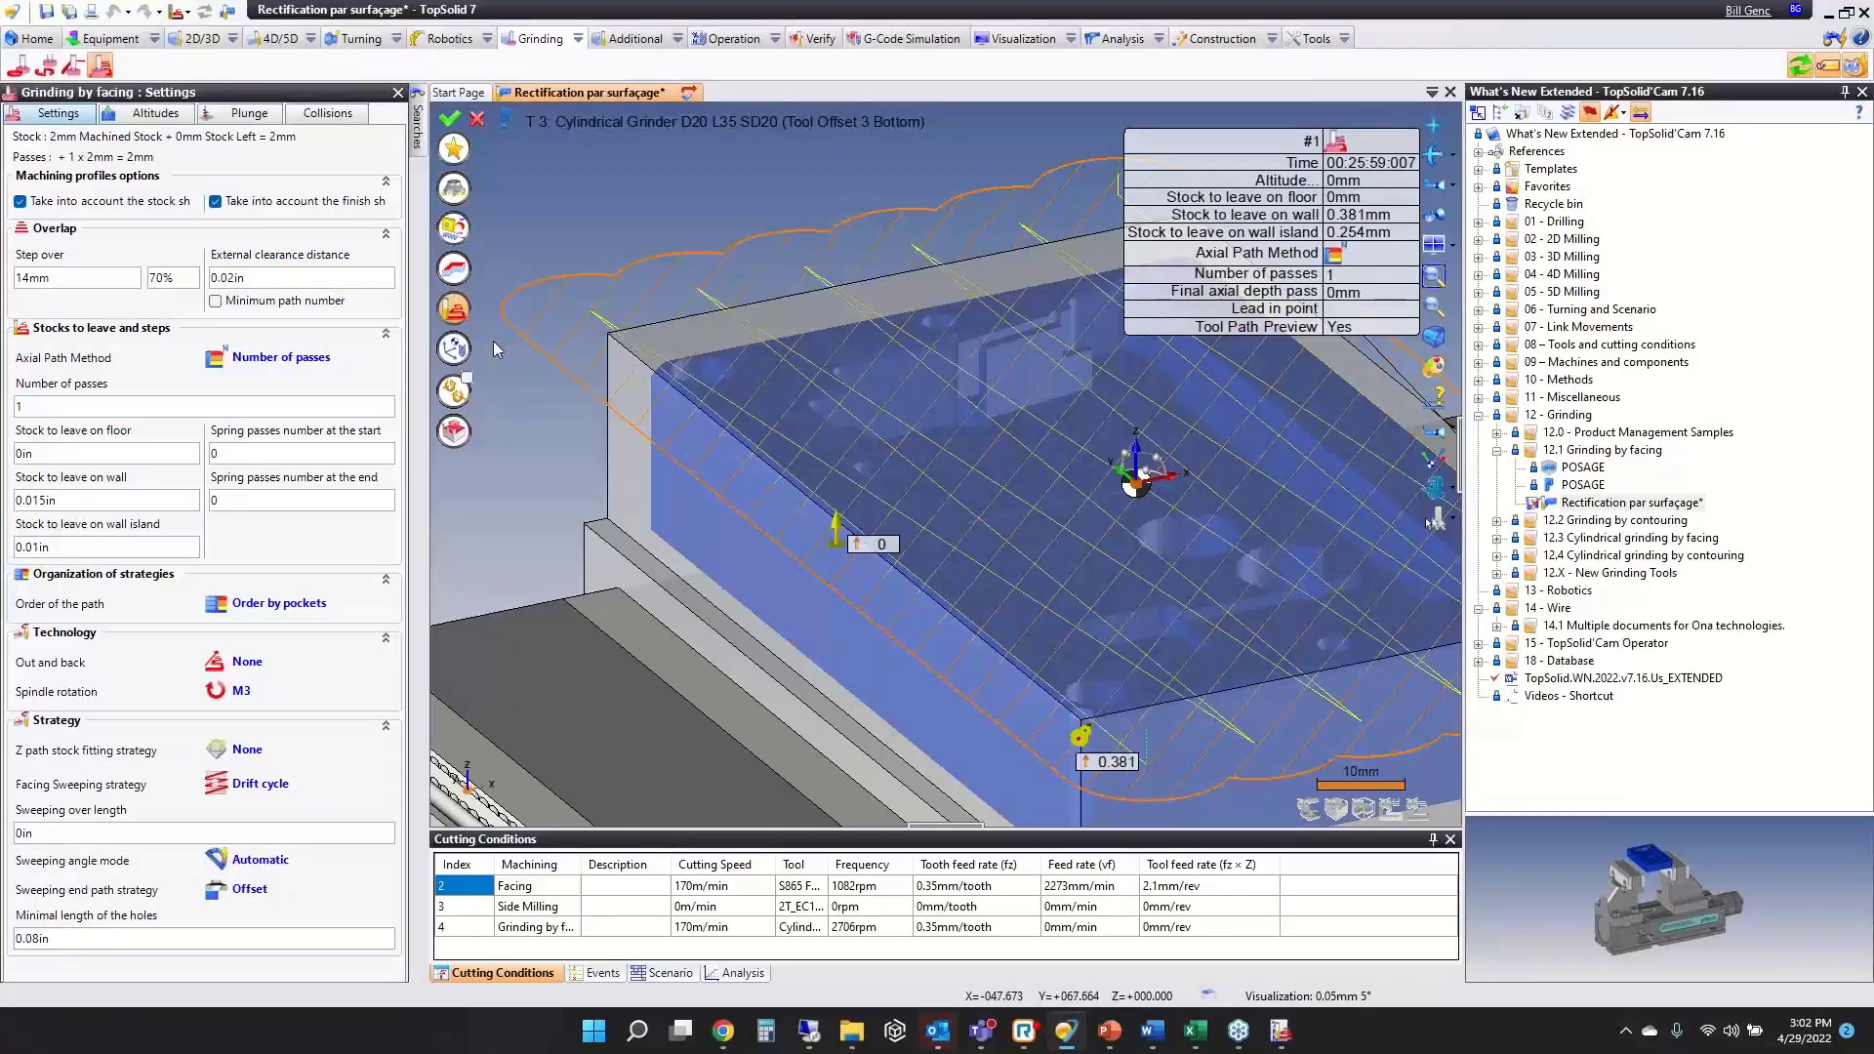
- Review the Axial Path Method, Out and back and Facing Sweeping strategy options, then cancel
left_click(277, 359)
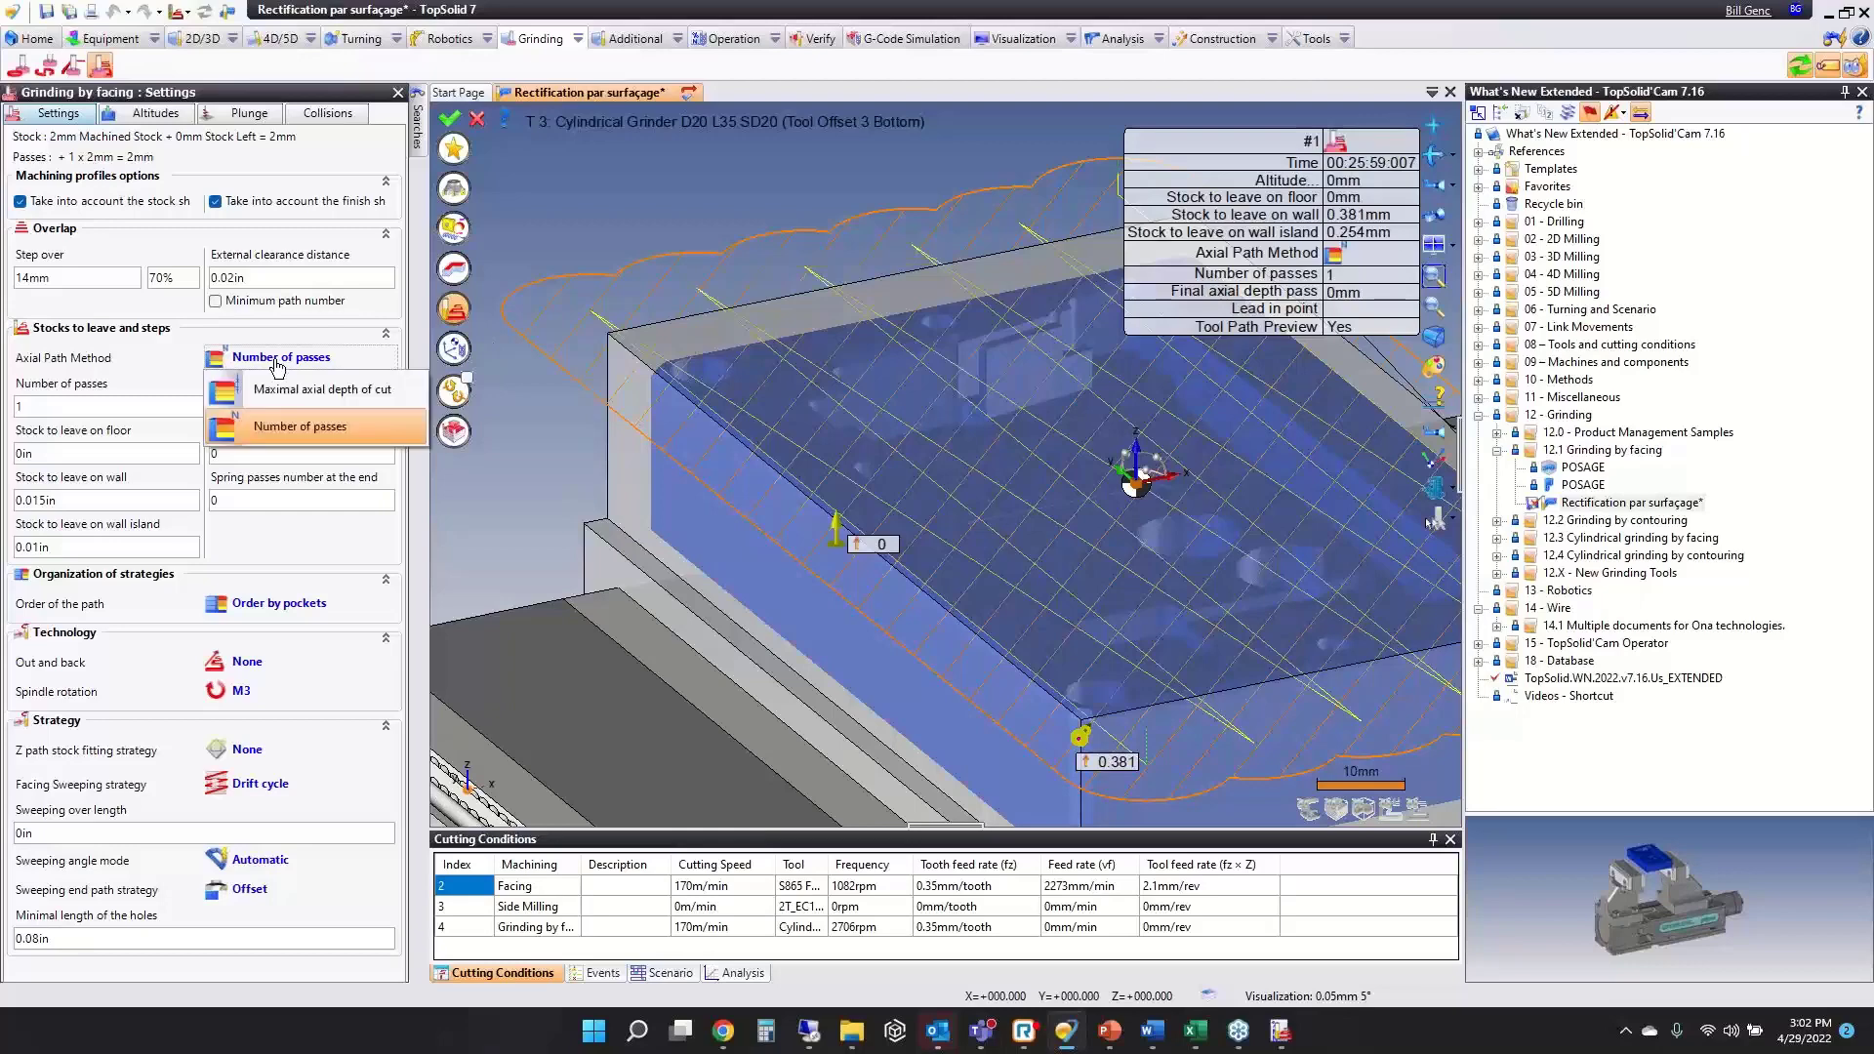
left_click(293, 332)
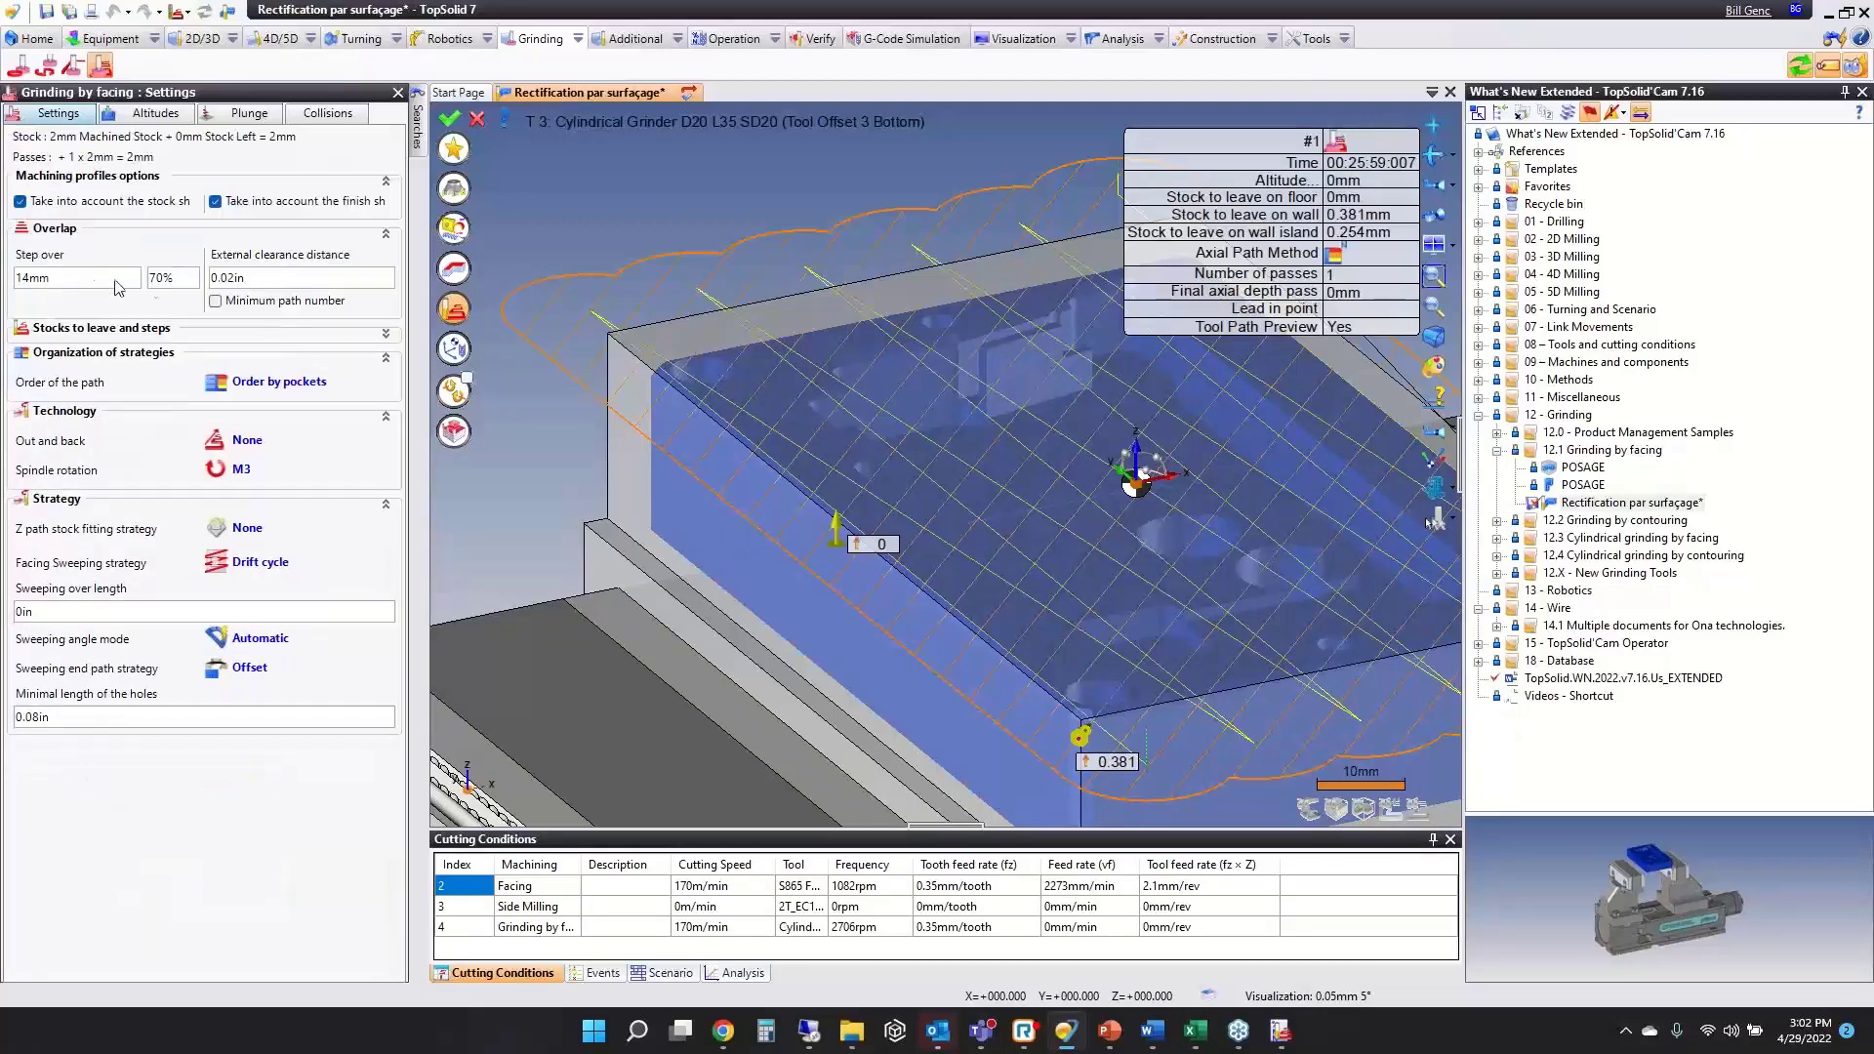
left_click(387, 334)
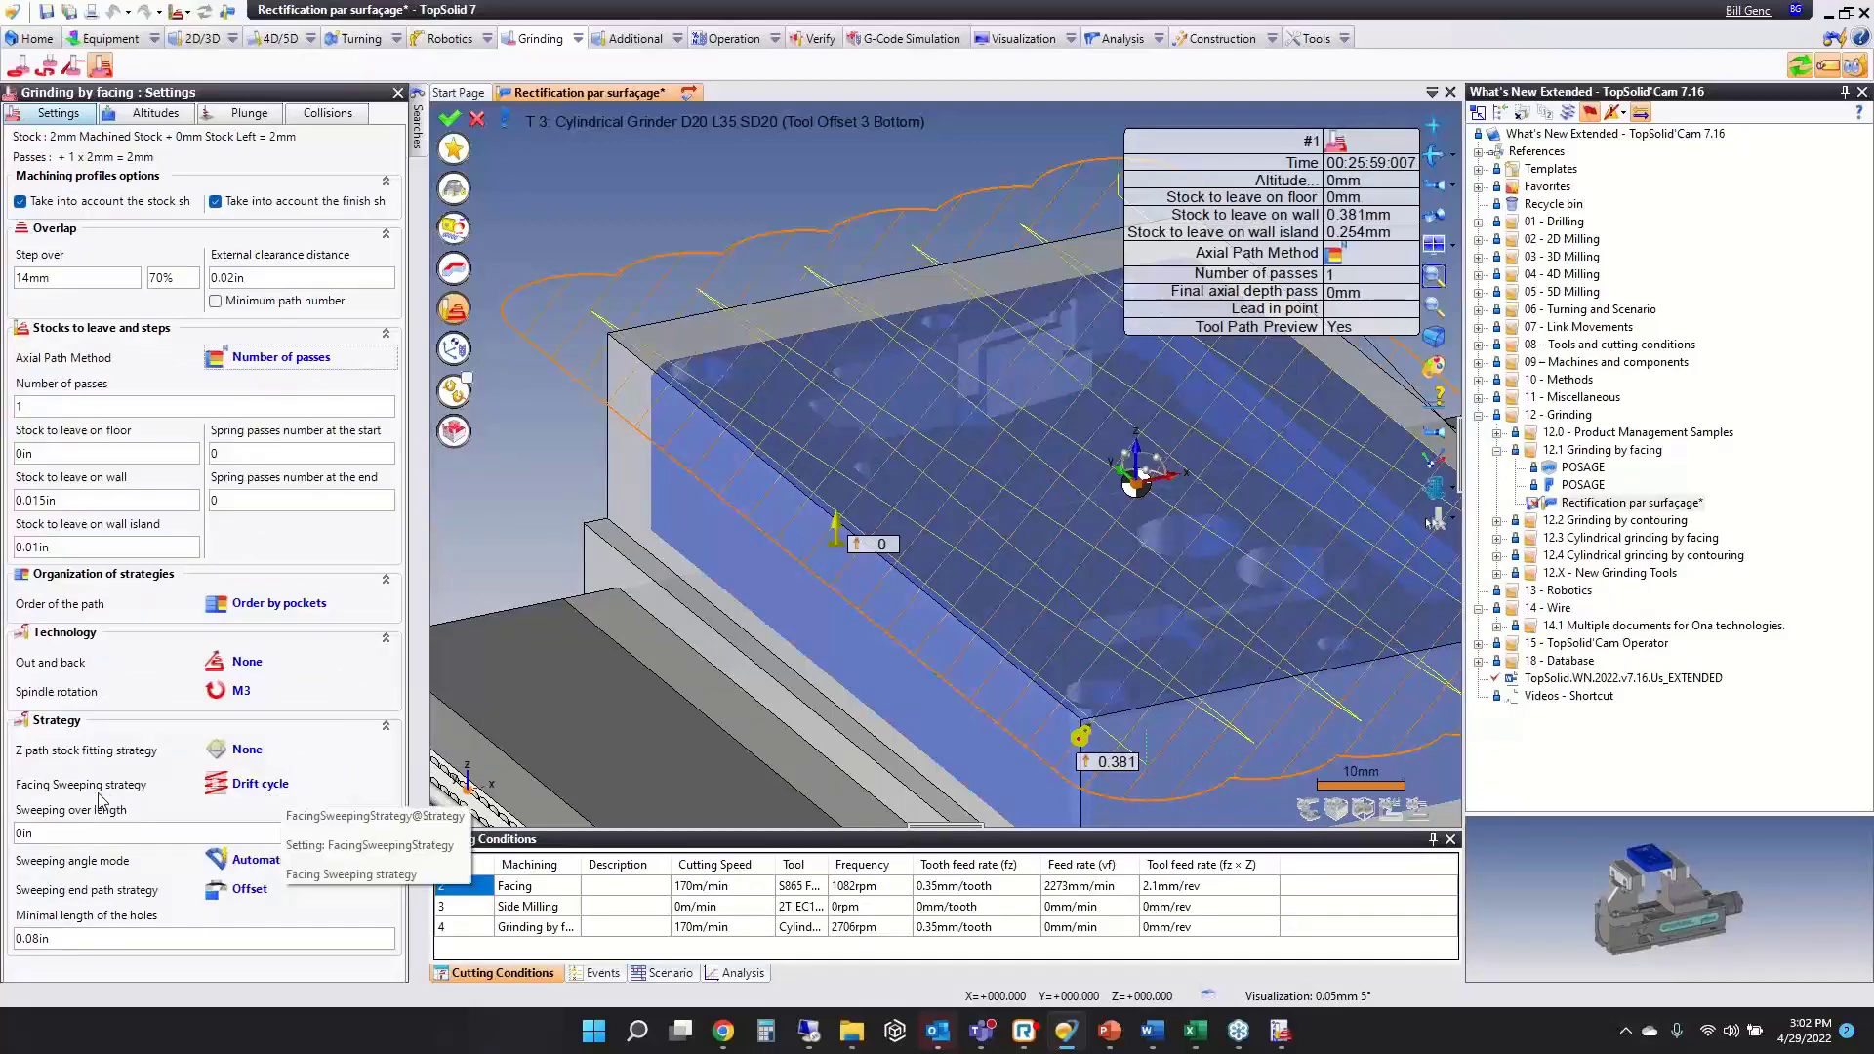
left_click(246, 662)
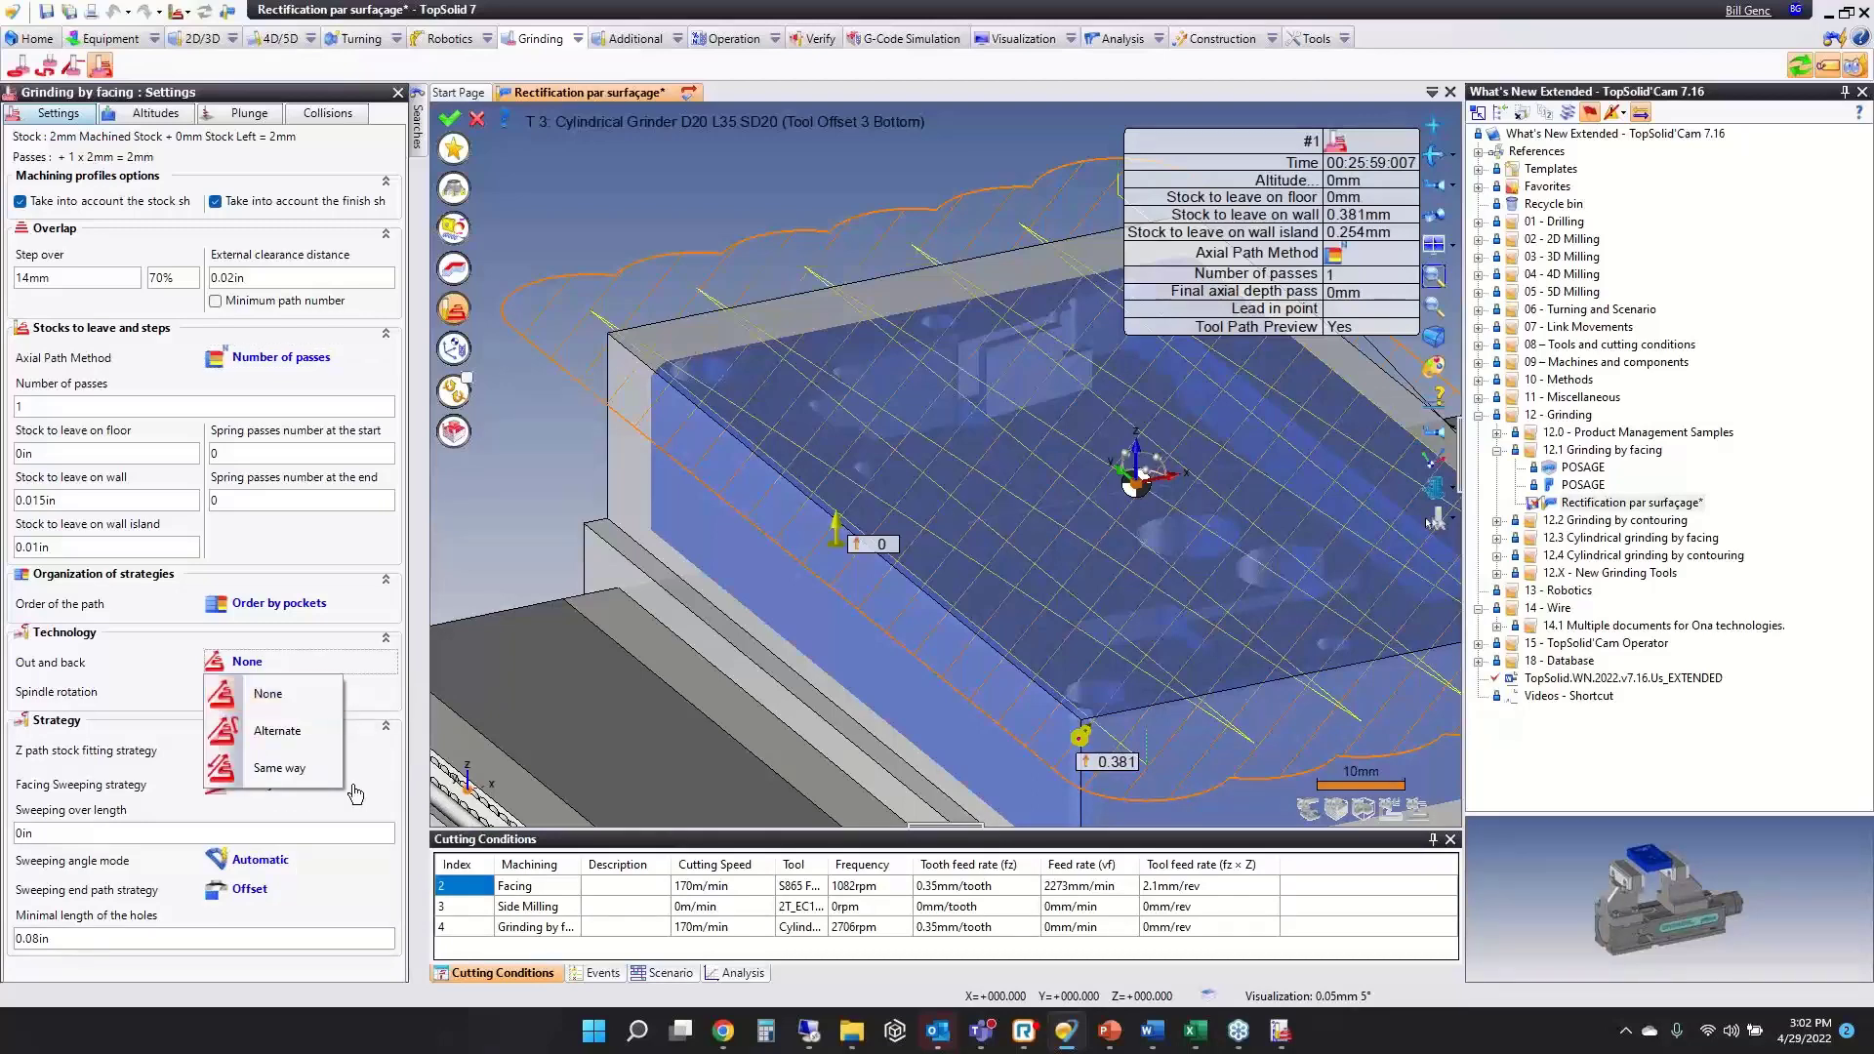
left_click(354, 789)
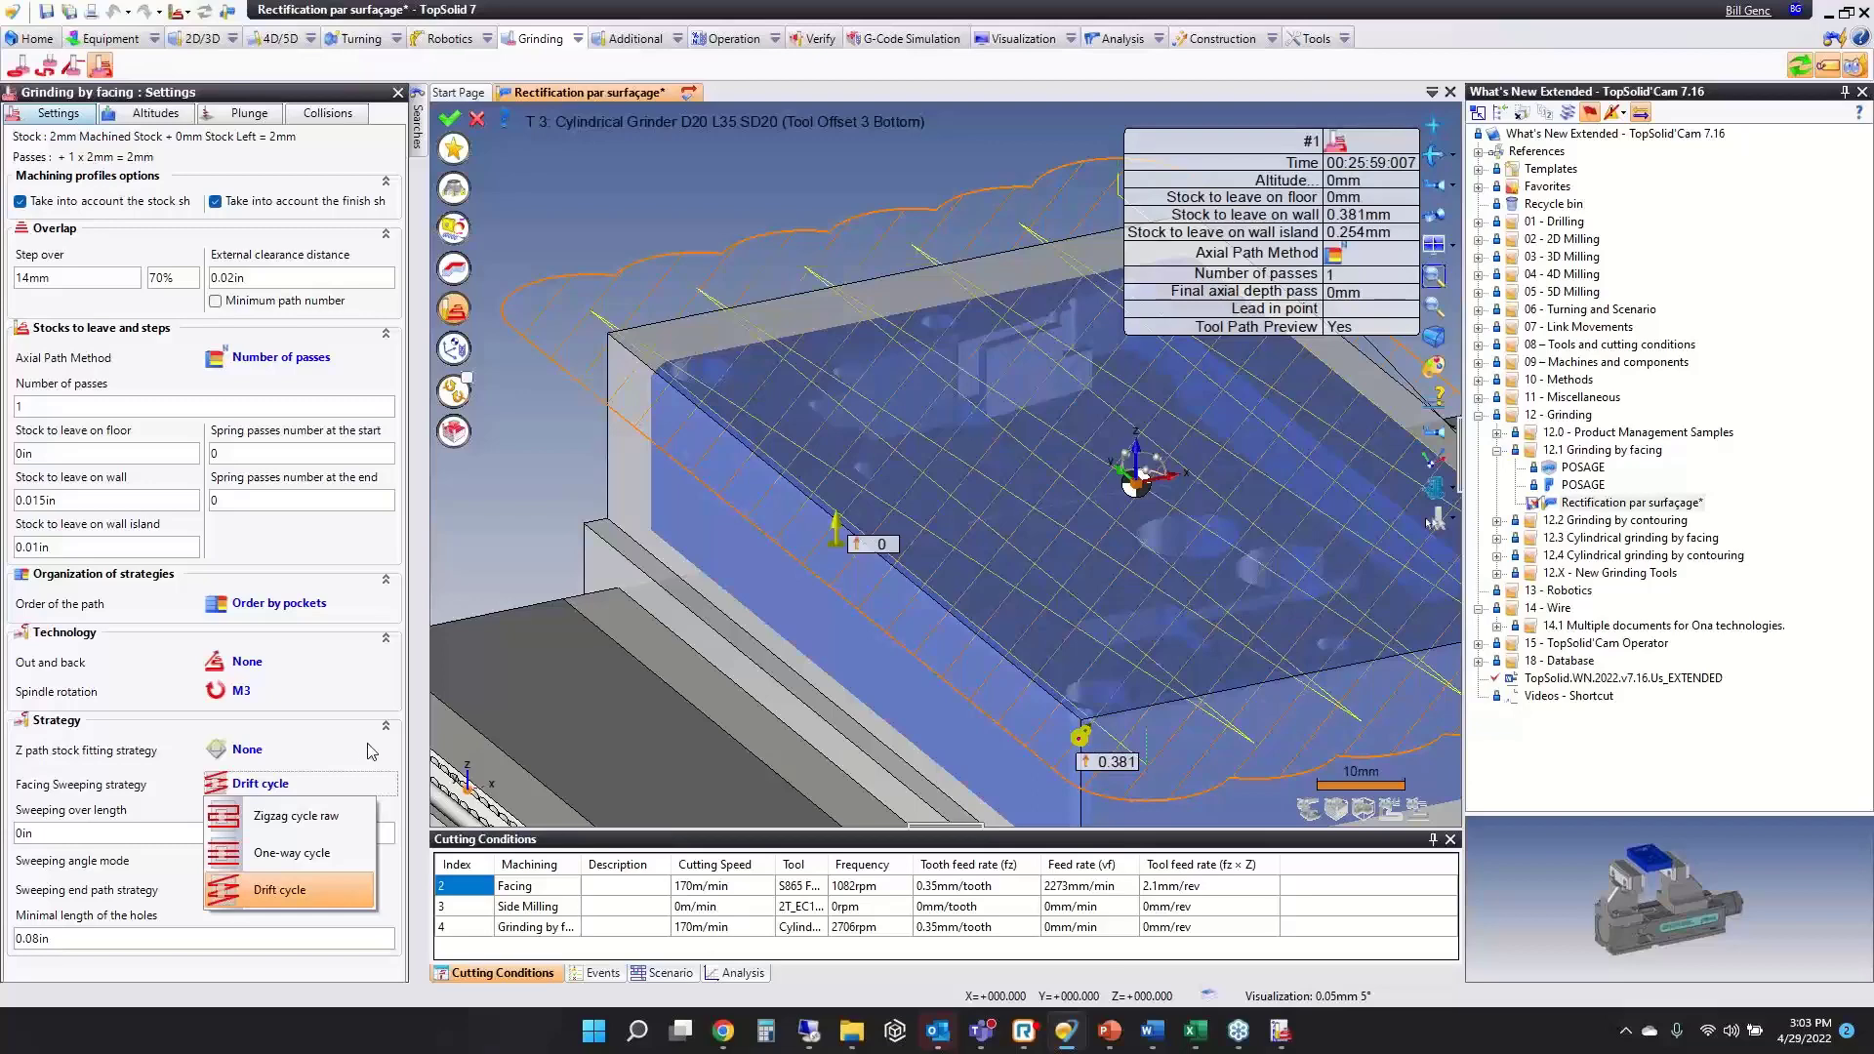
left_click(476, 119)
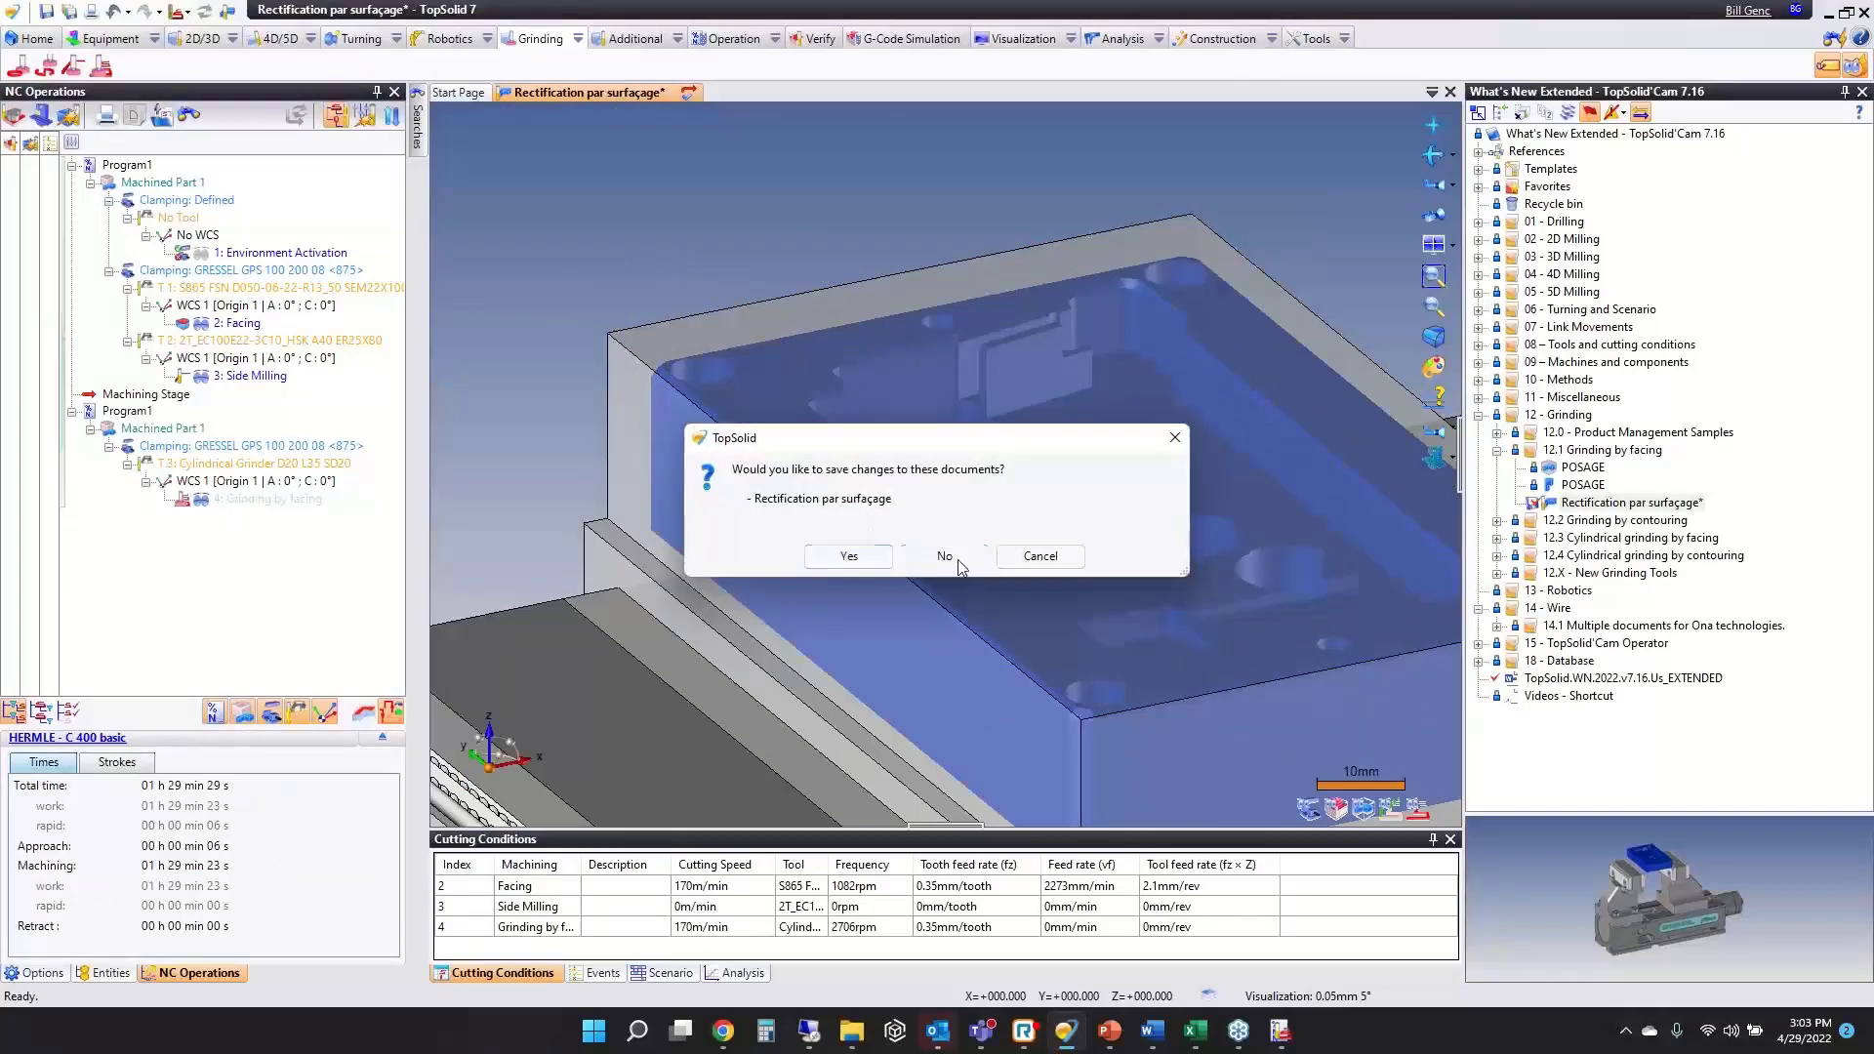
- Close the facing document without saving and open Rectification par contourage from 12.2
left_click(945, 556)
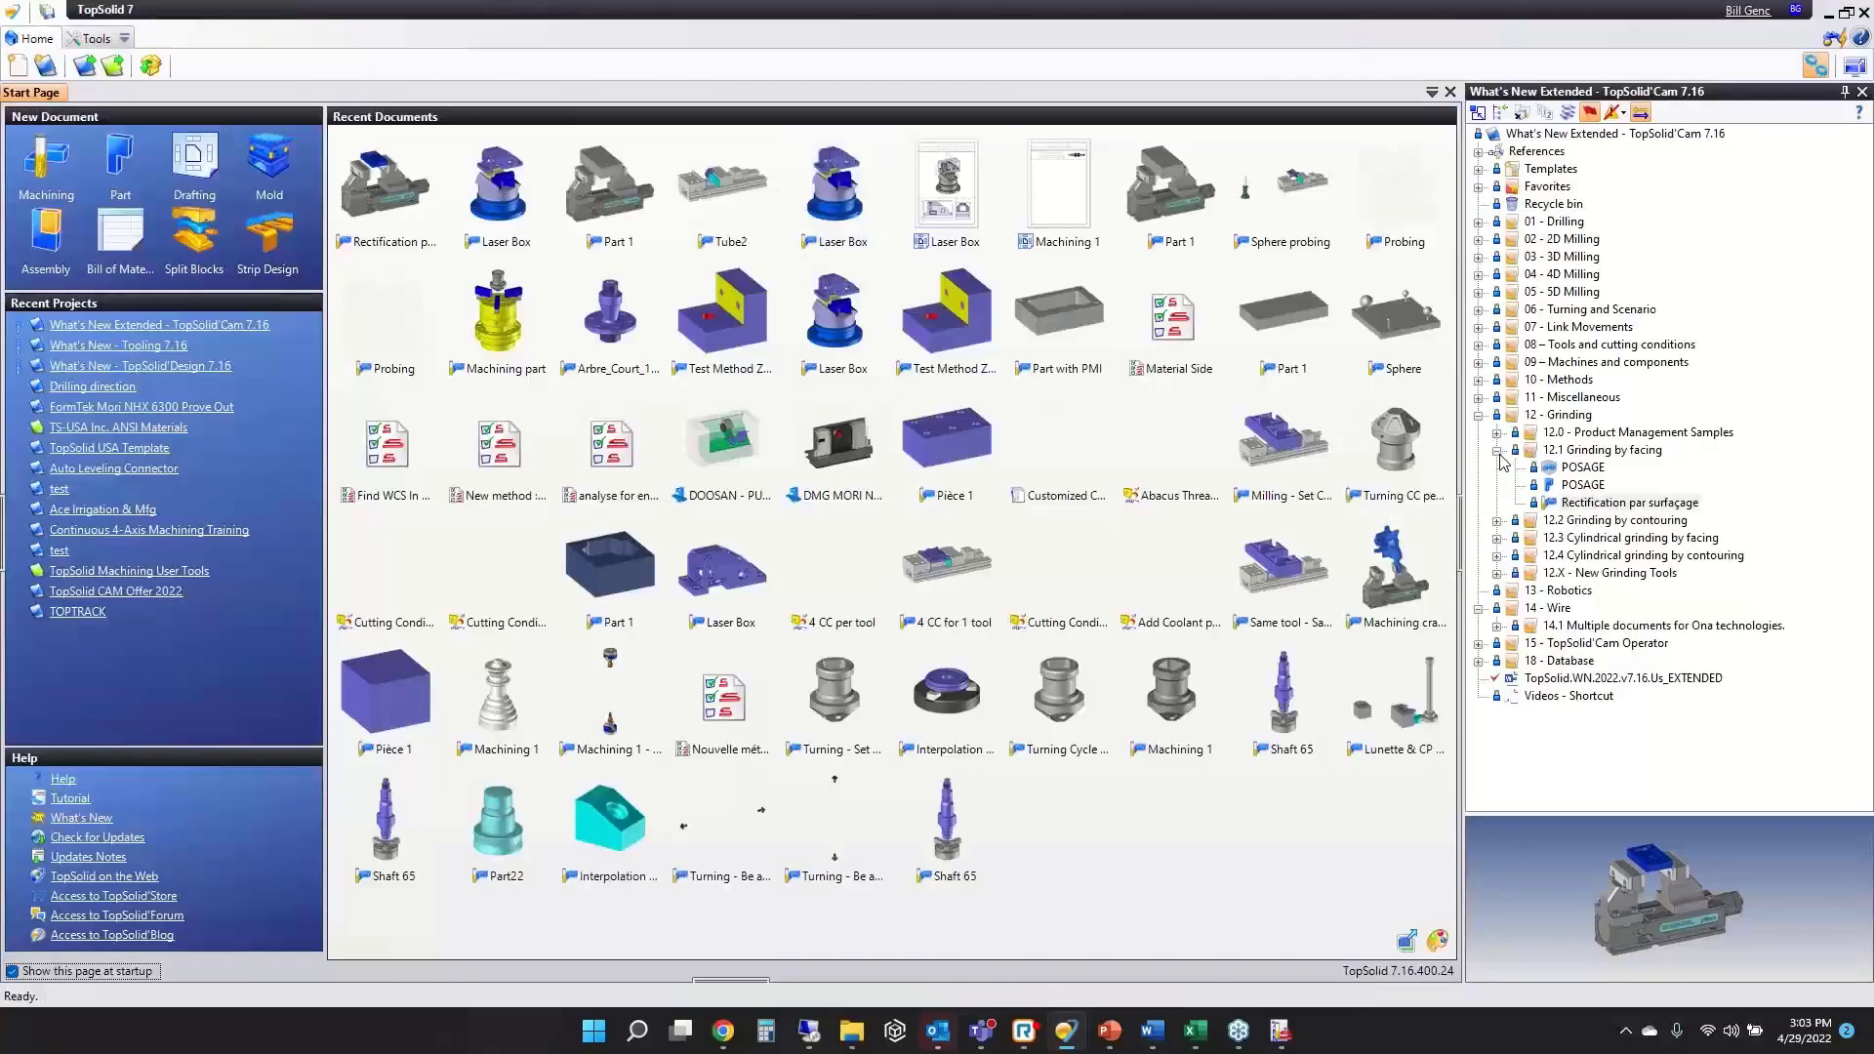
left_click(1497, 451)
left_click(1498, 469)
double_click(1601, 520)
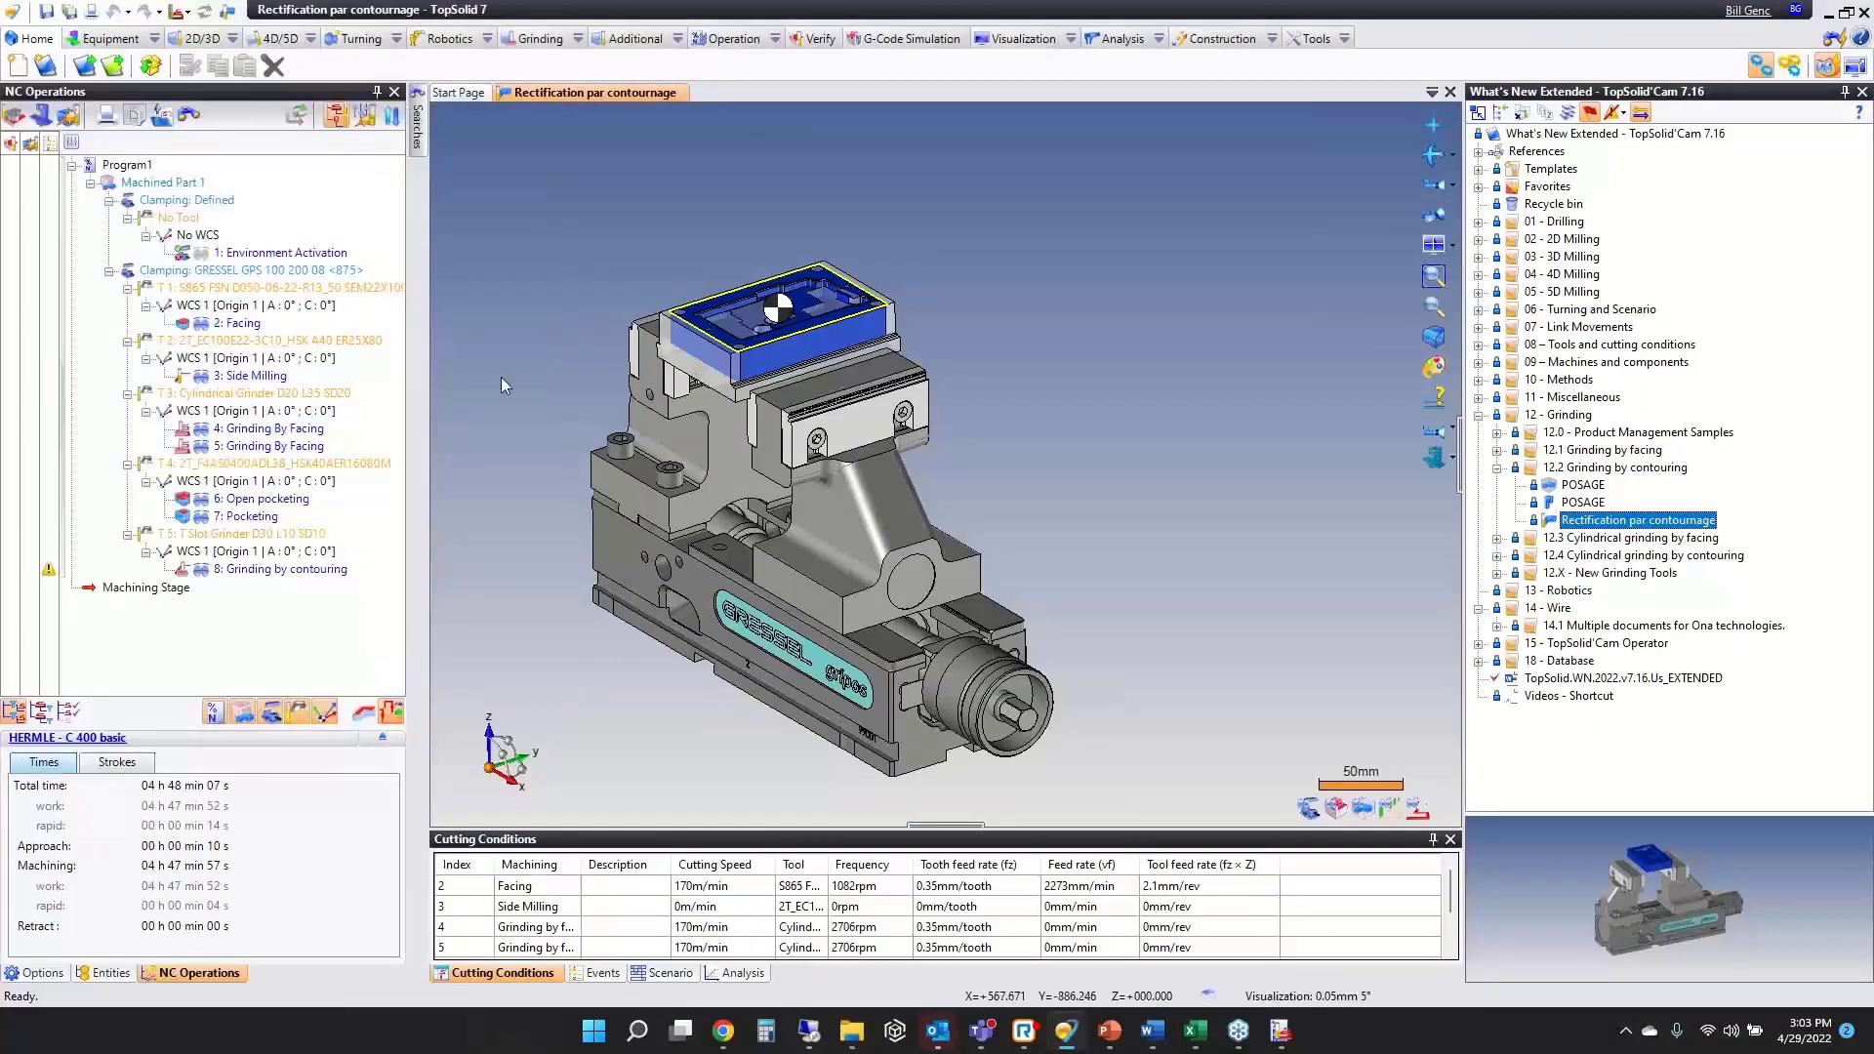
- Edit operation 8 Grinding by contouring, keep passes starting from top, and recompute the toolpath
double_click(845, 360)
scroll(756, 353, "up", 5)
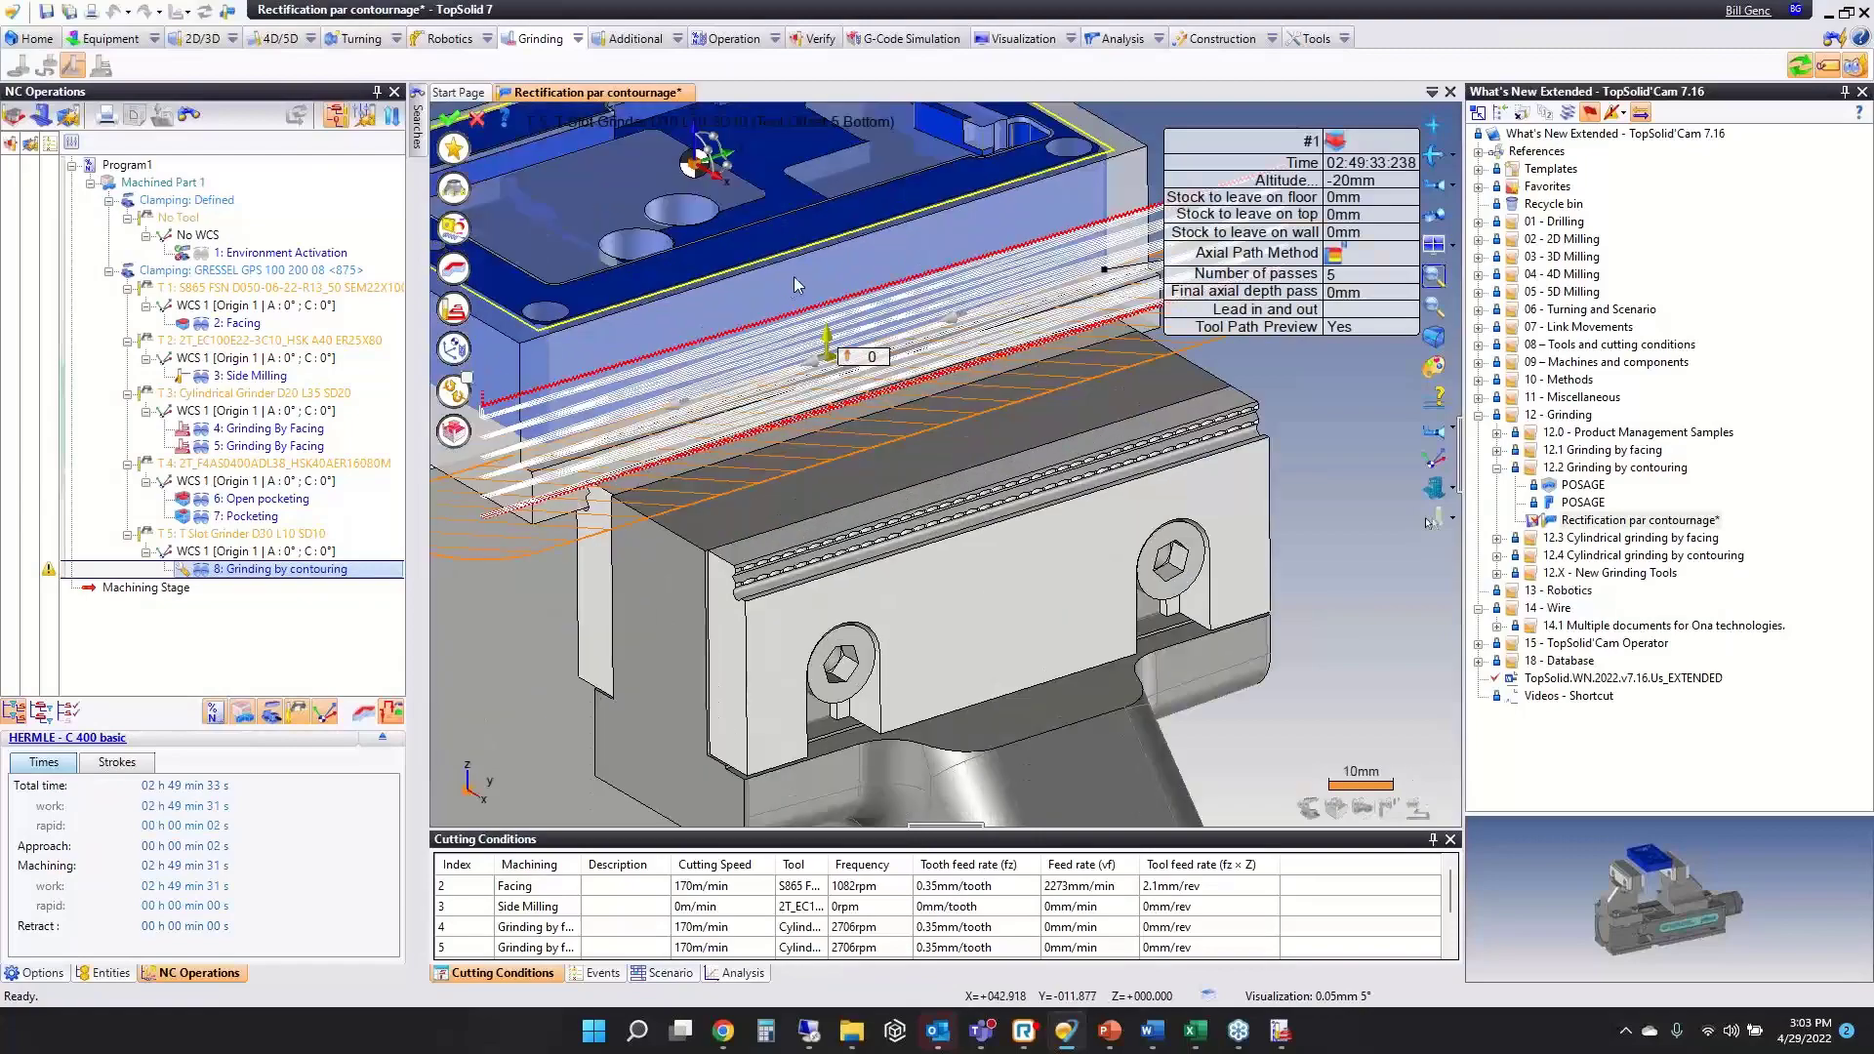
middle_click_drag(757, 353, 793, 390)
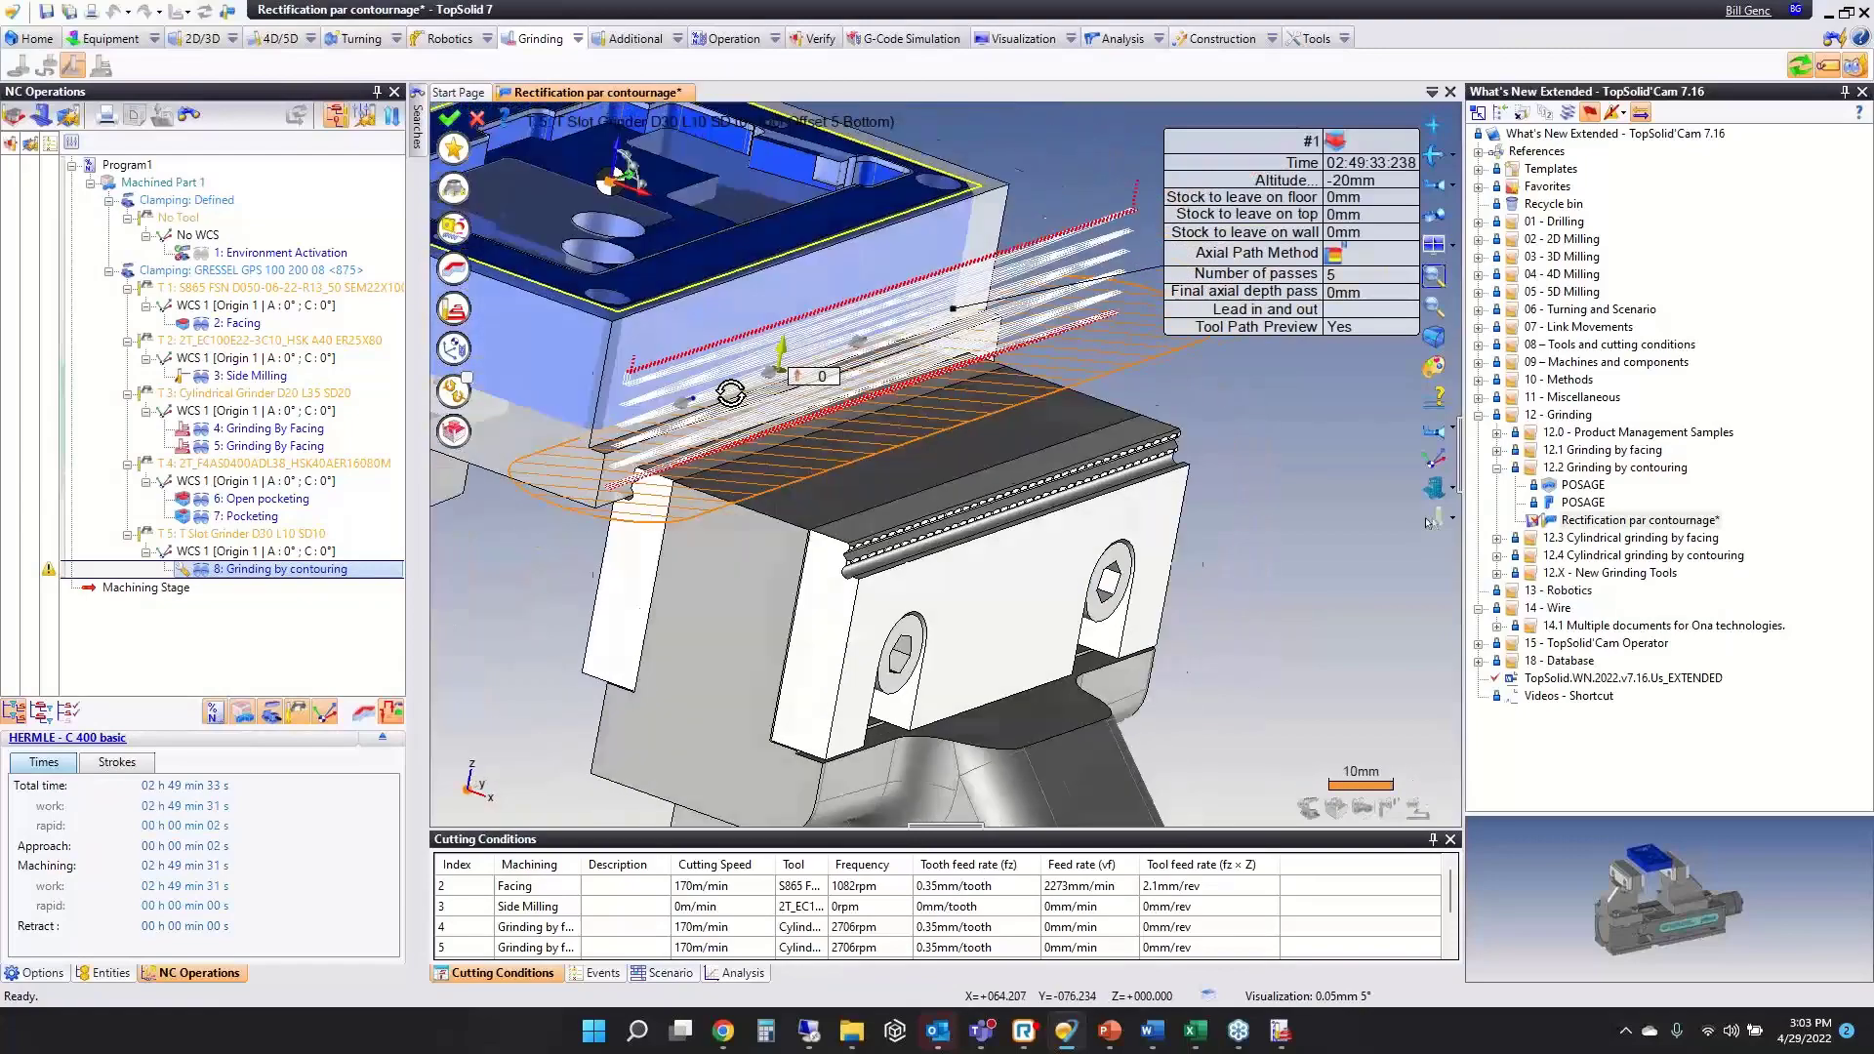
middle_click_drag(731, 392, 683, 371)
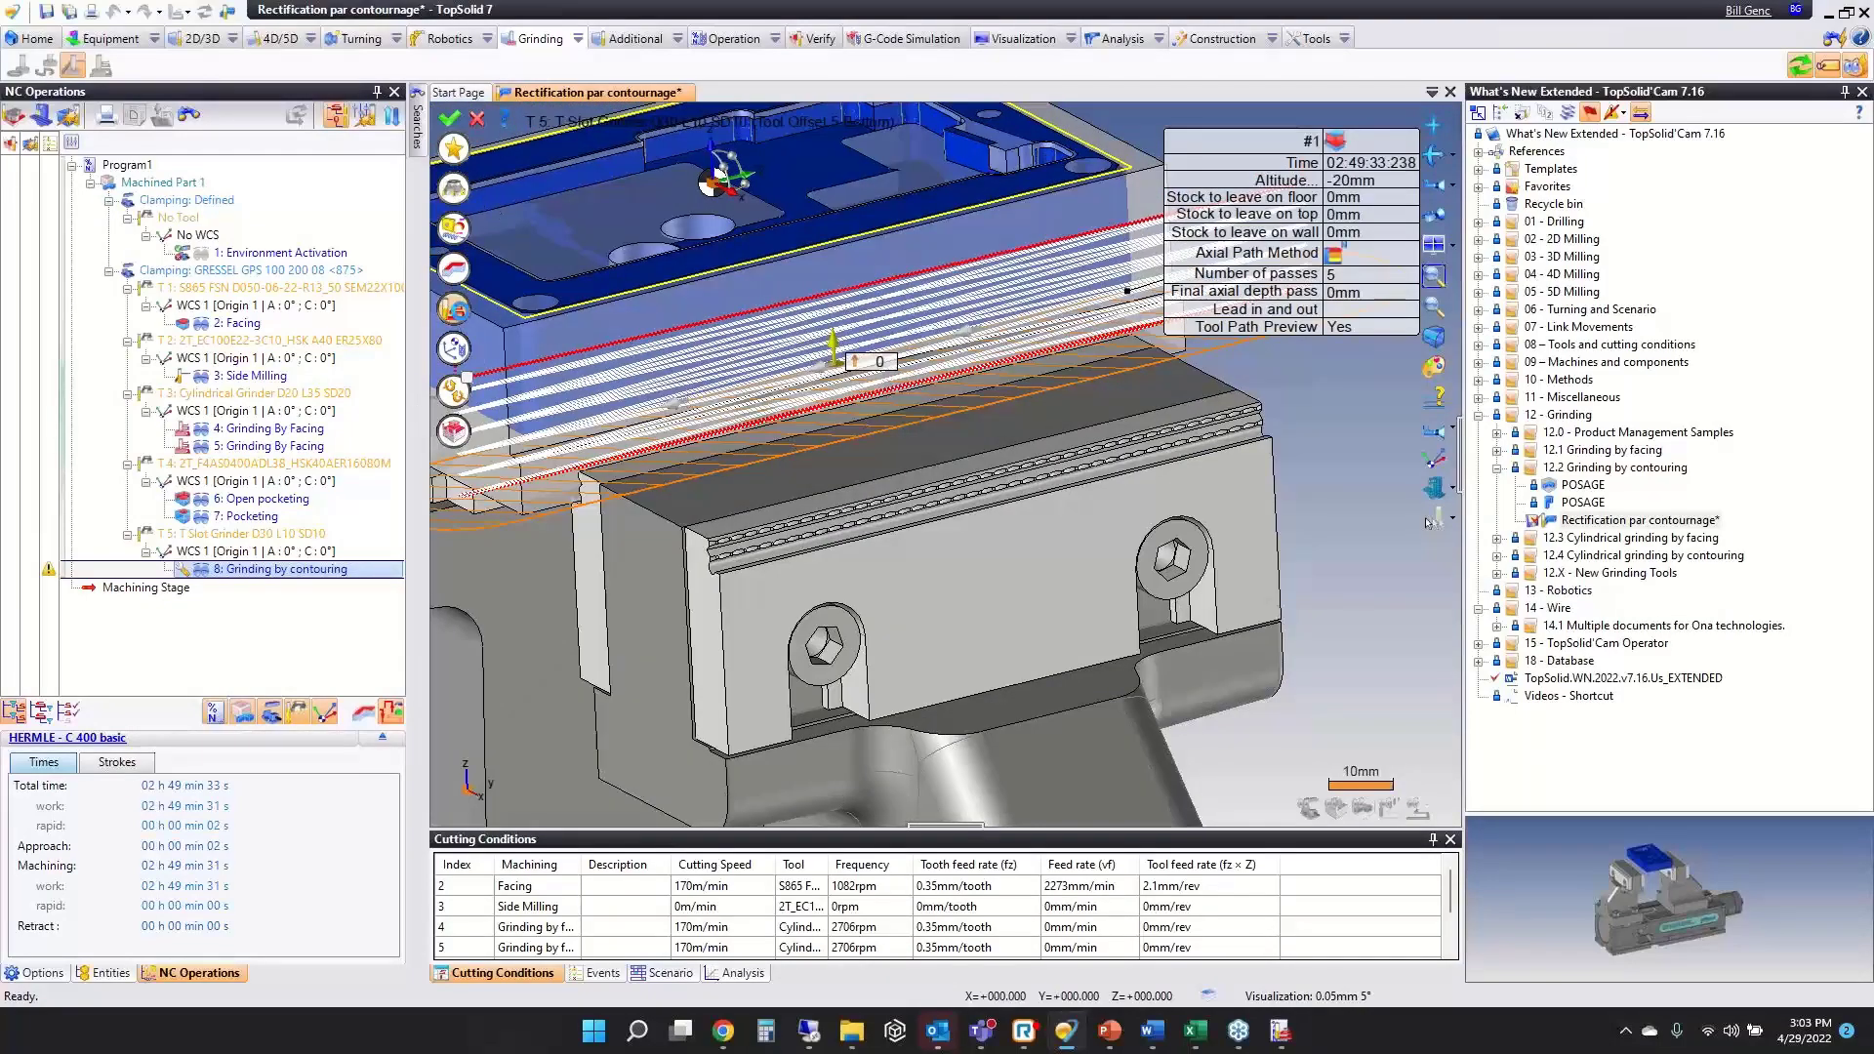
double_click(244, 569)
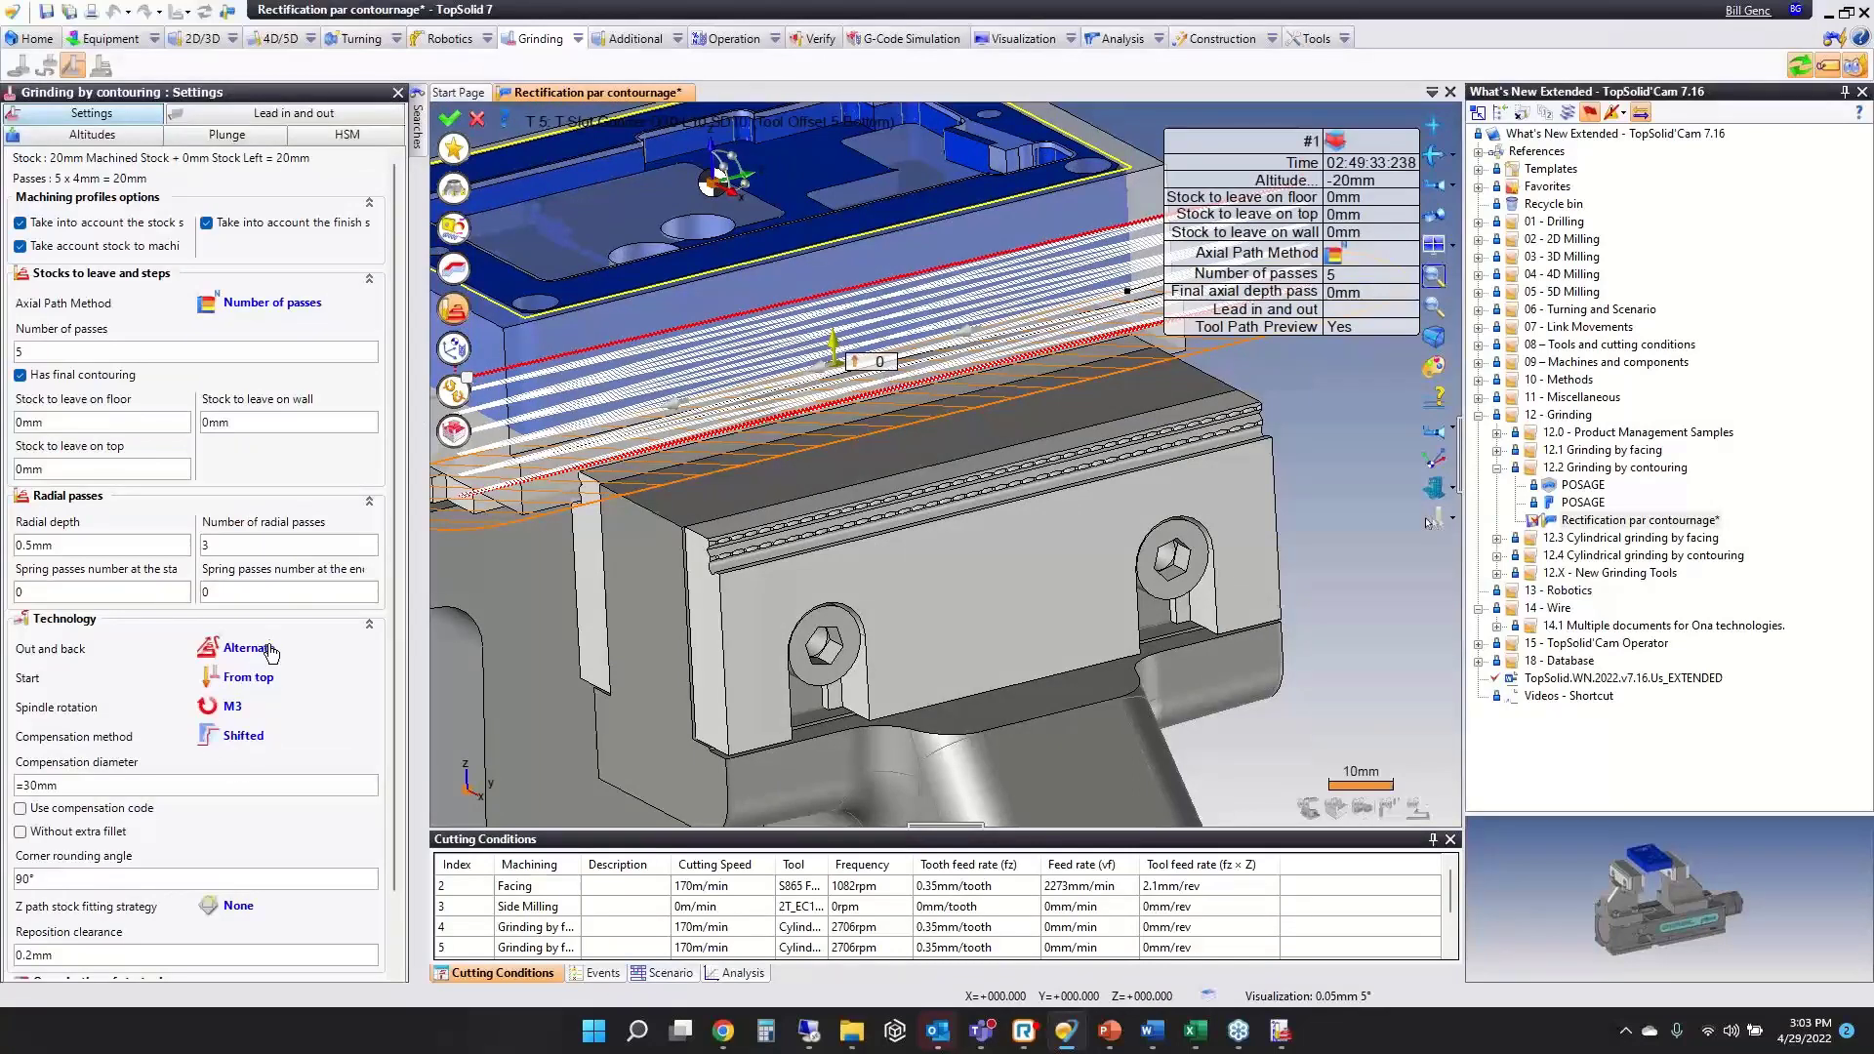
left_click(262, 680)
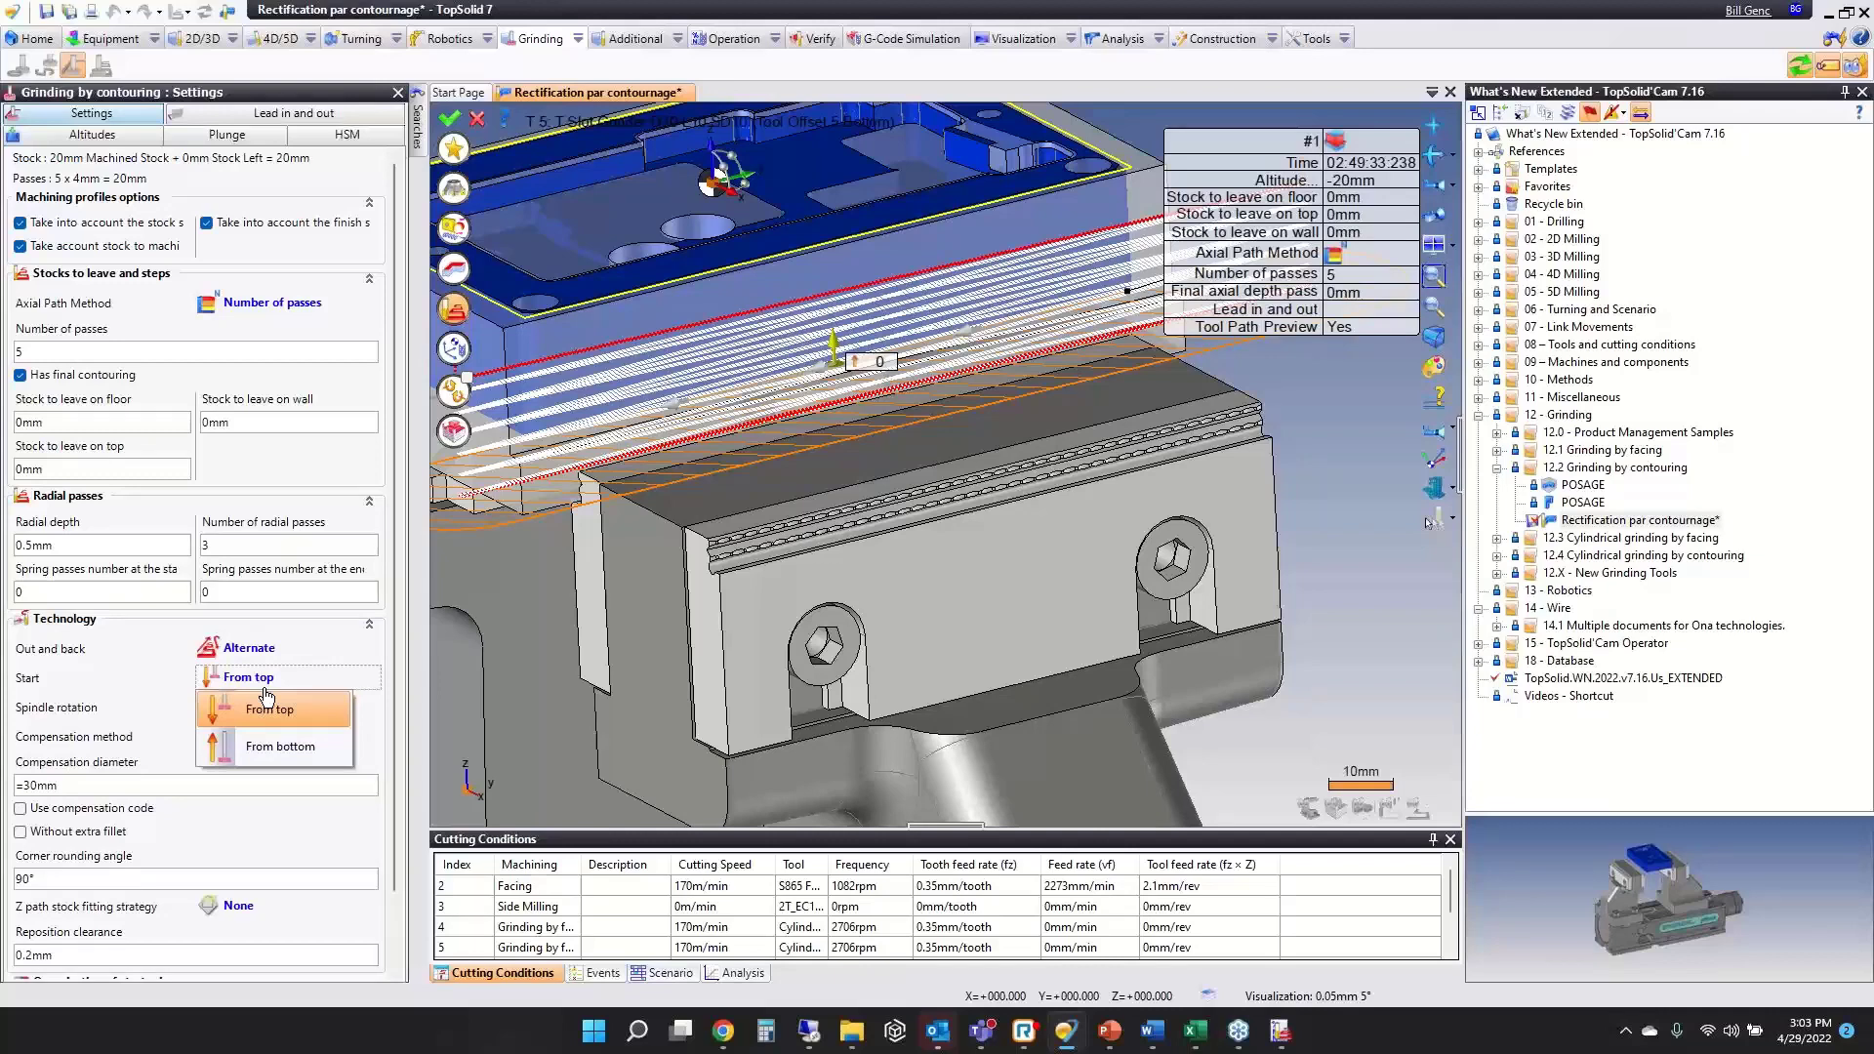
left_click(105, 676)
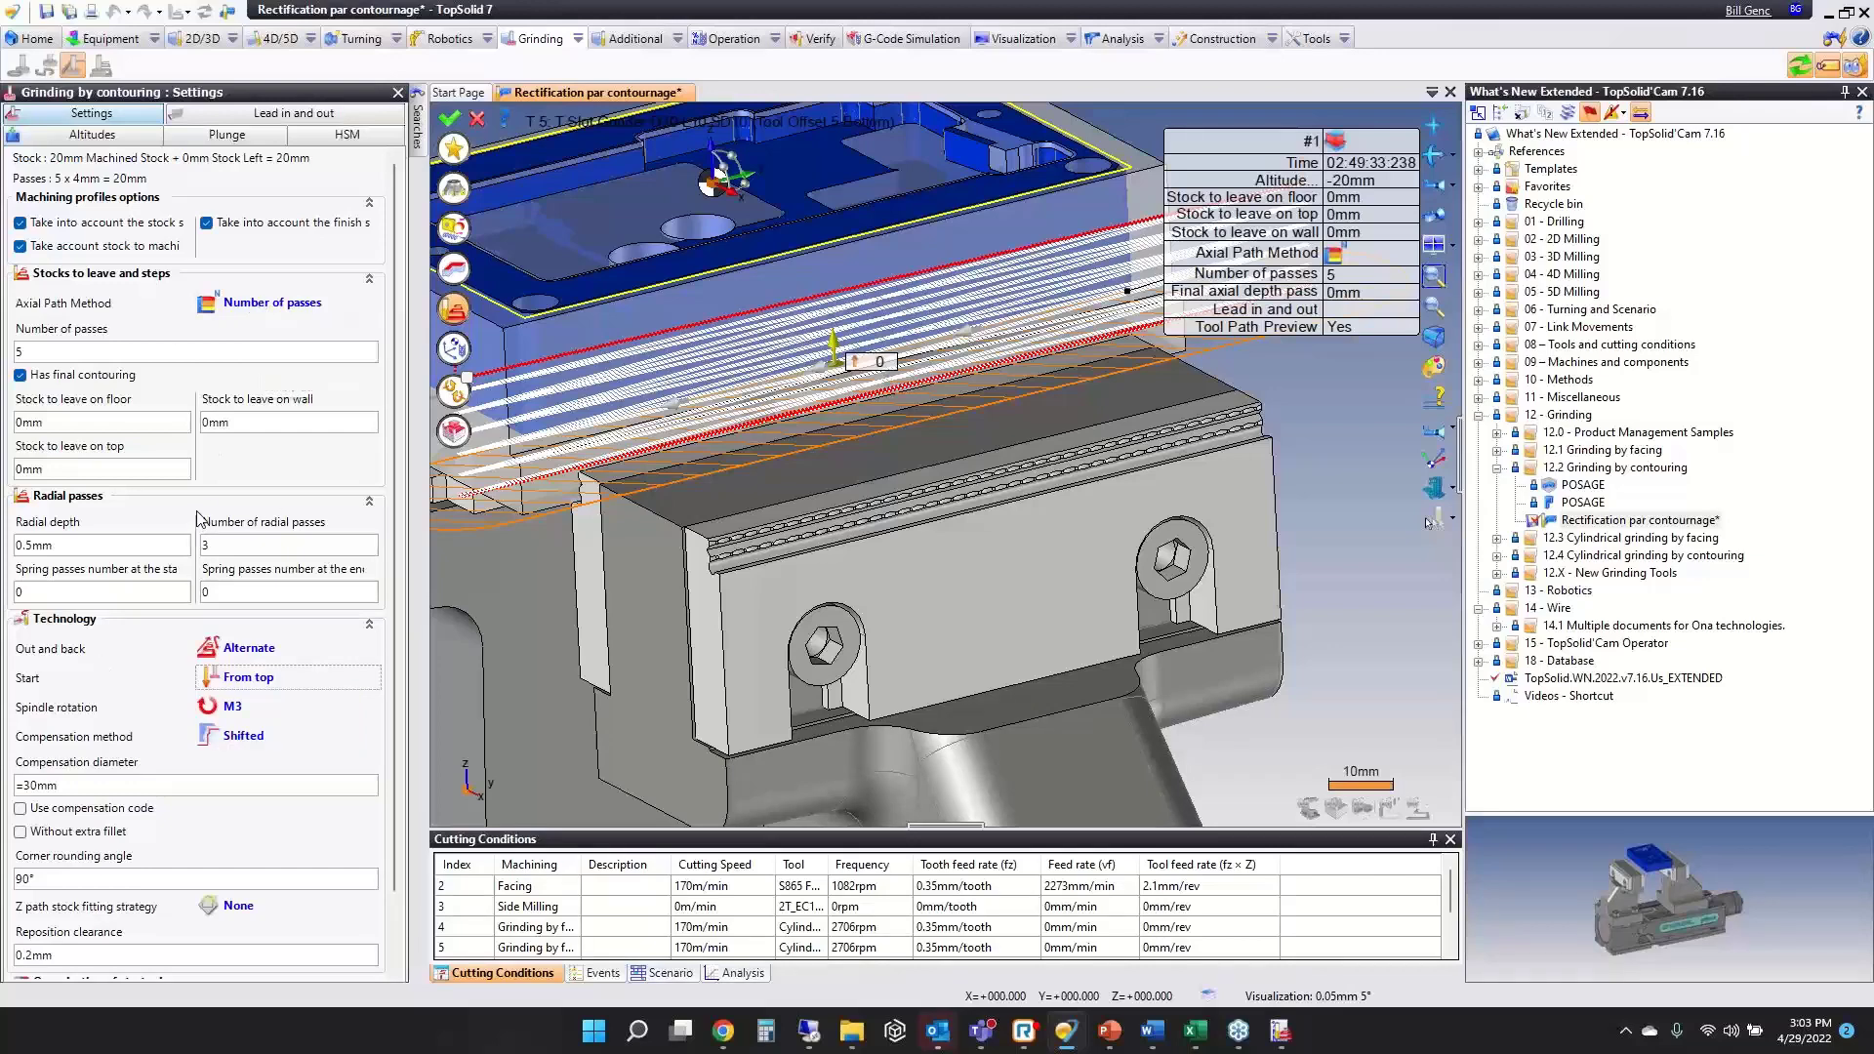
scroll(966, 524, "down", 3)
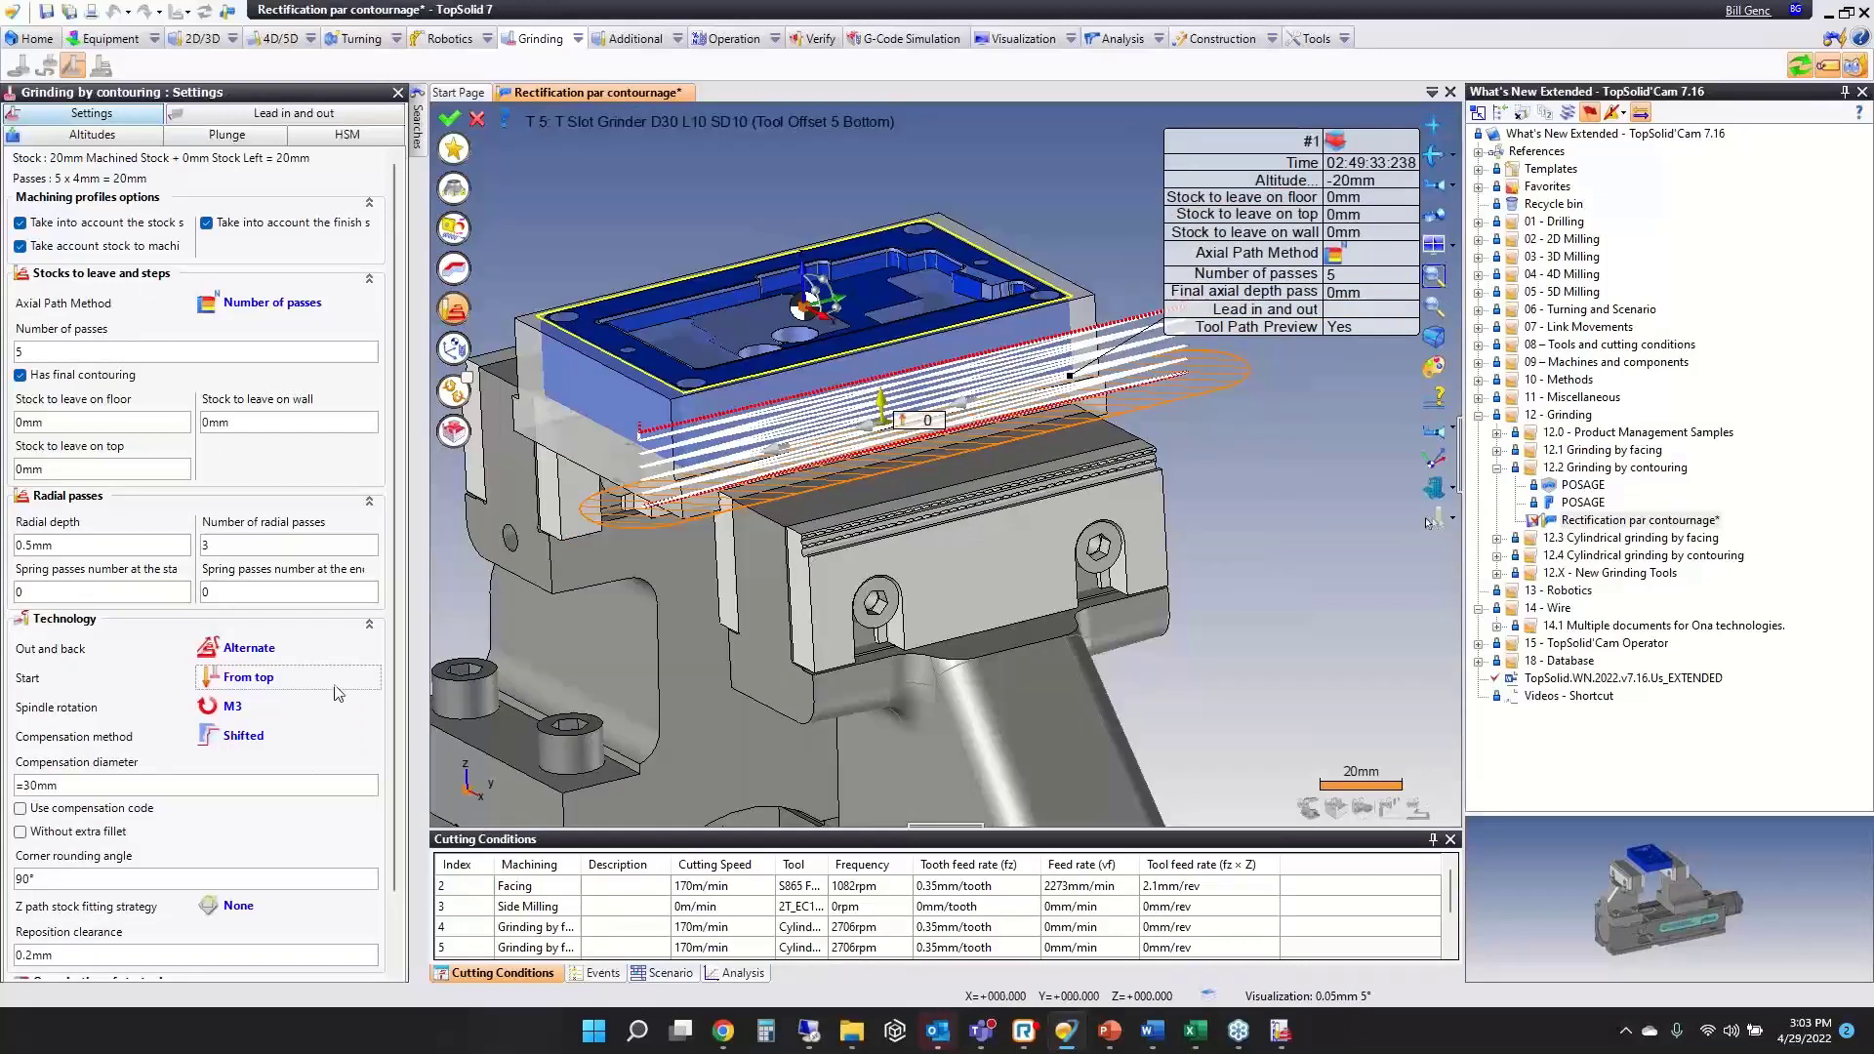
key("Return")
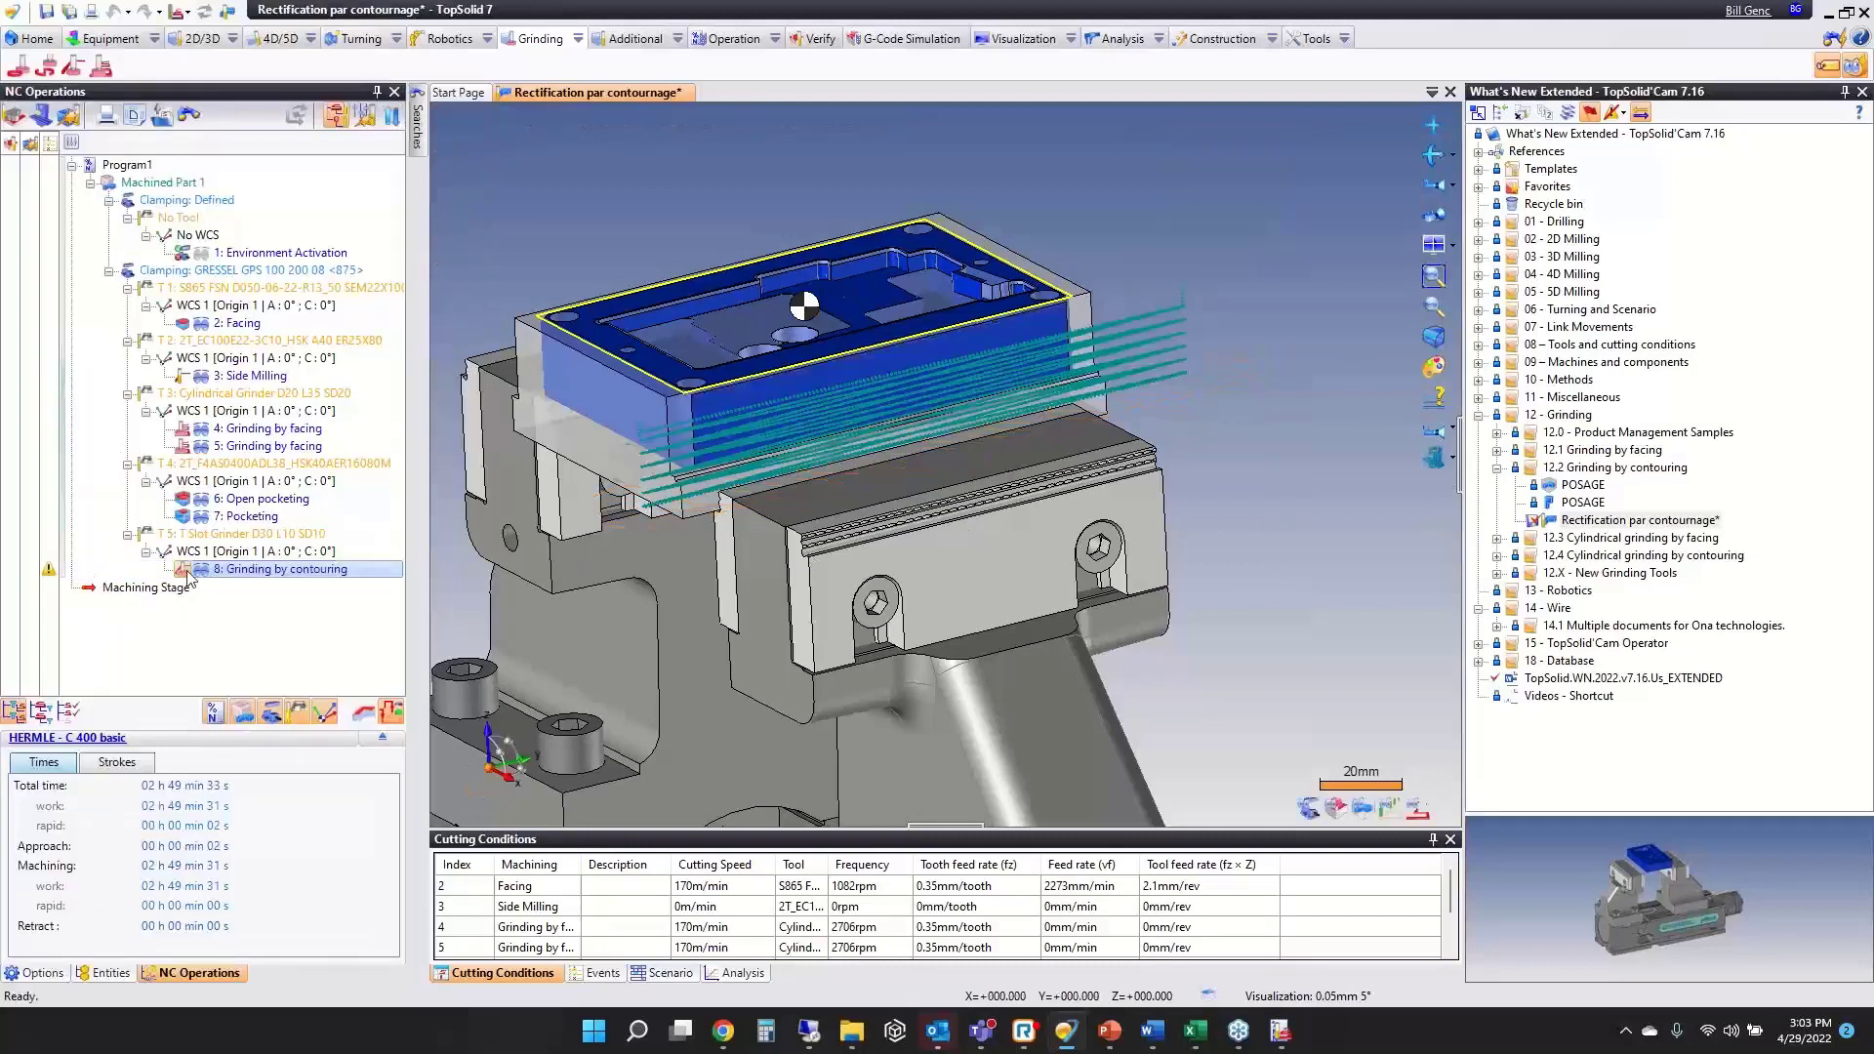
double_click(185, 571)
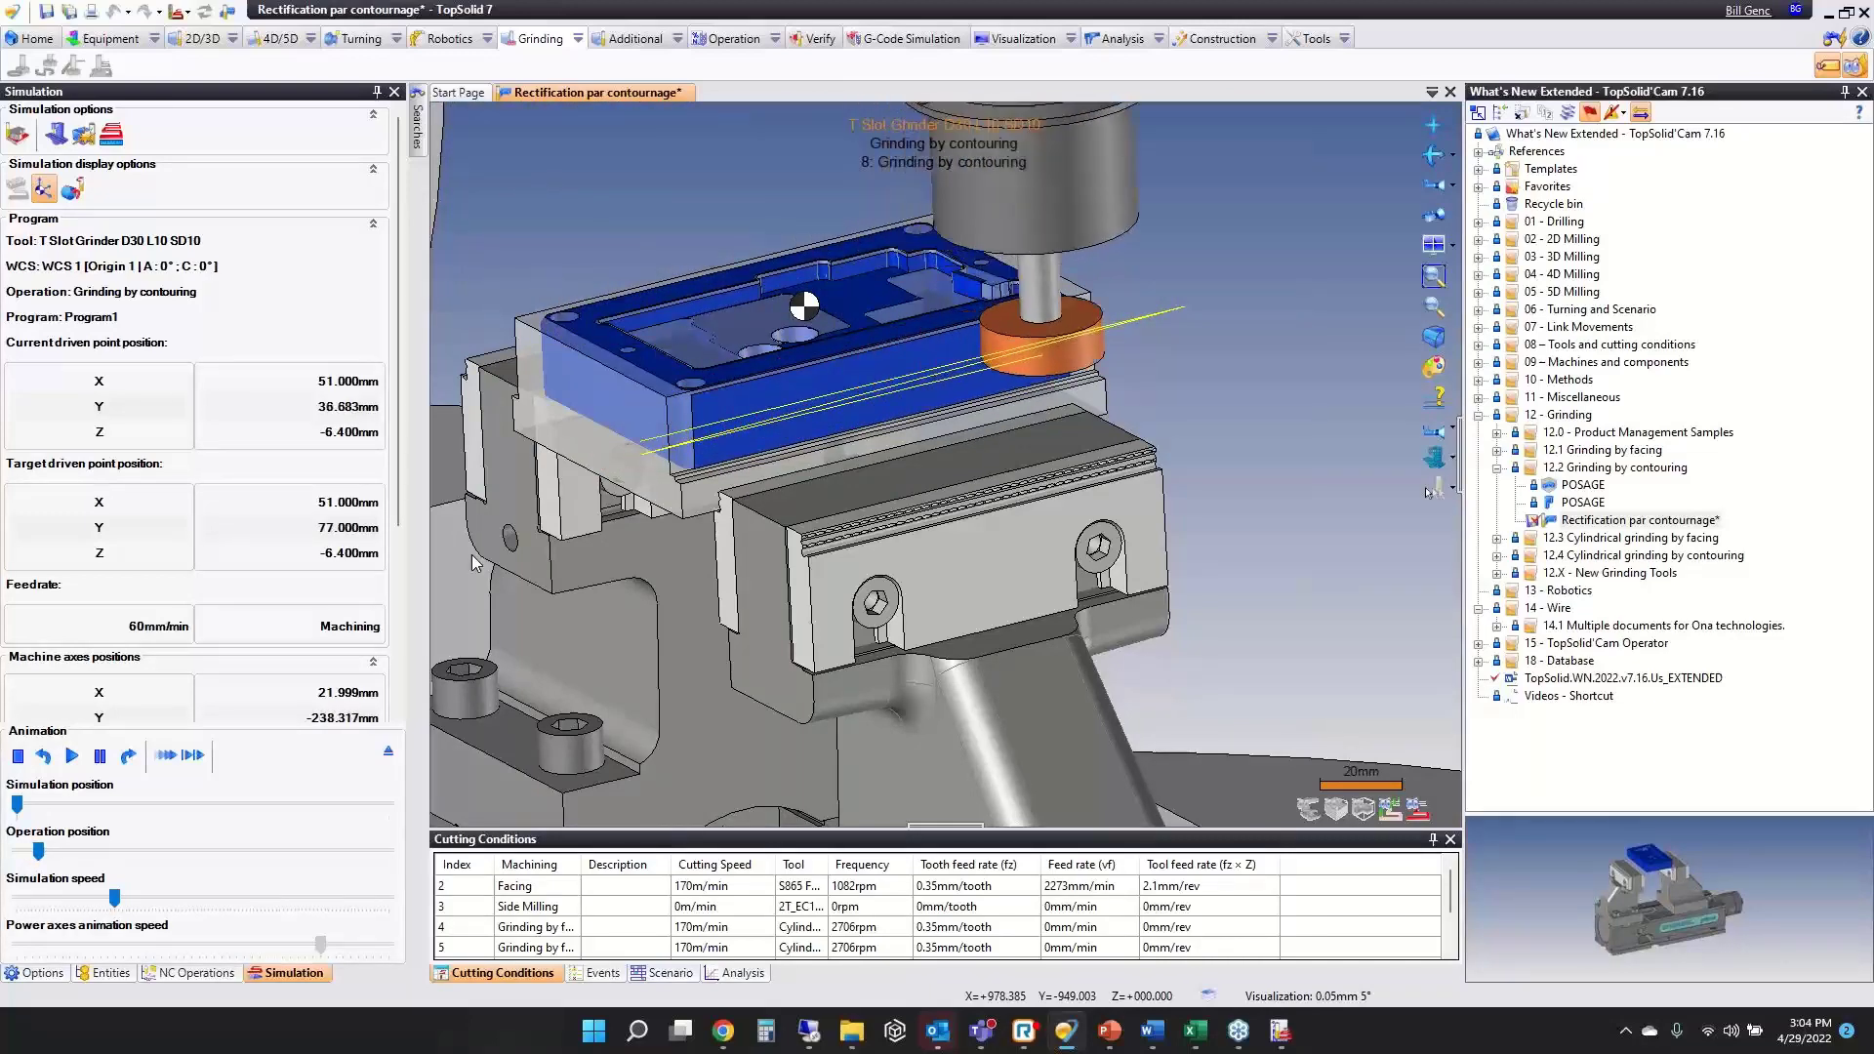
key("Escape")
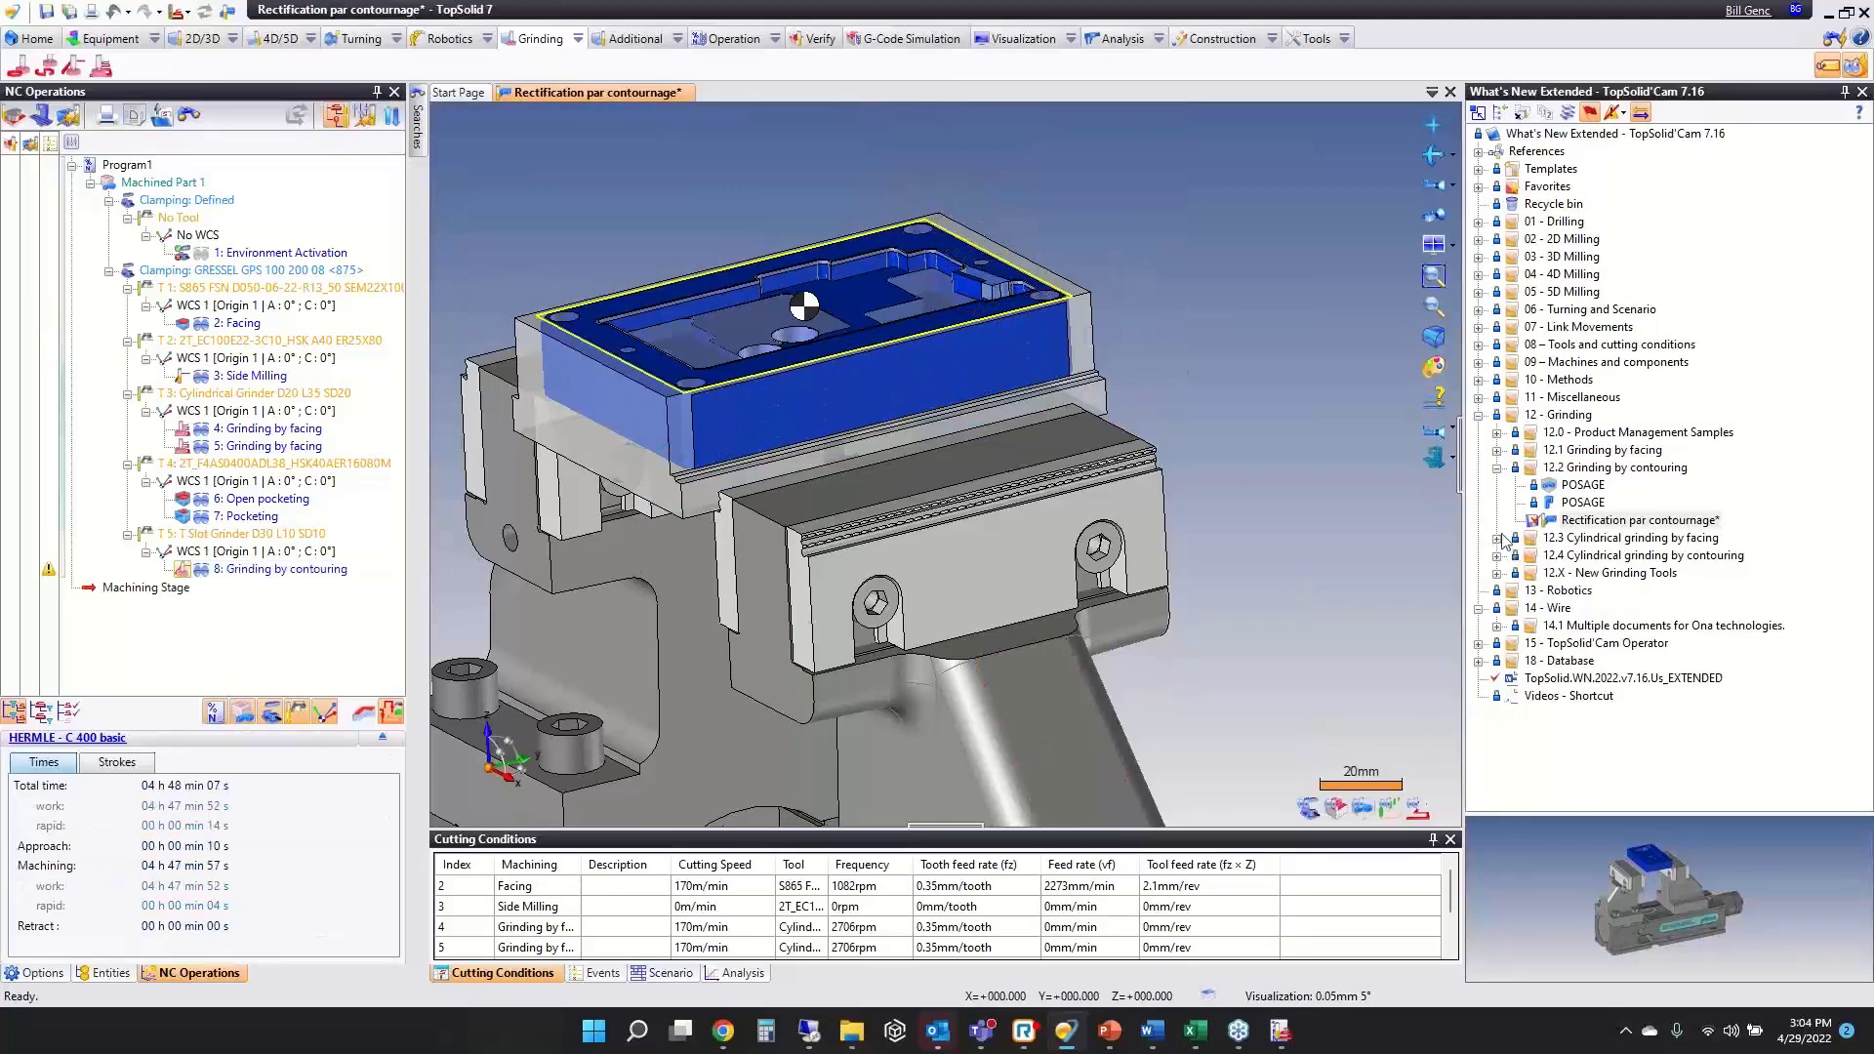
- Open the first Rectif cylindrique document, simulate operation 6, then edit operation 5
left_click(1499, 538)
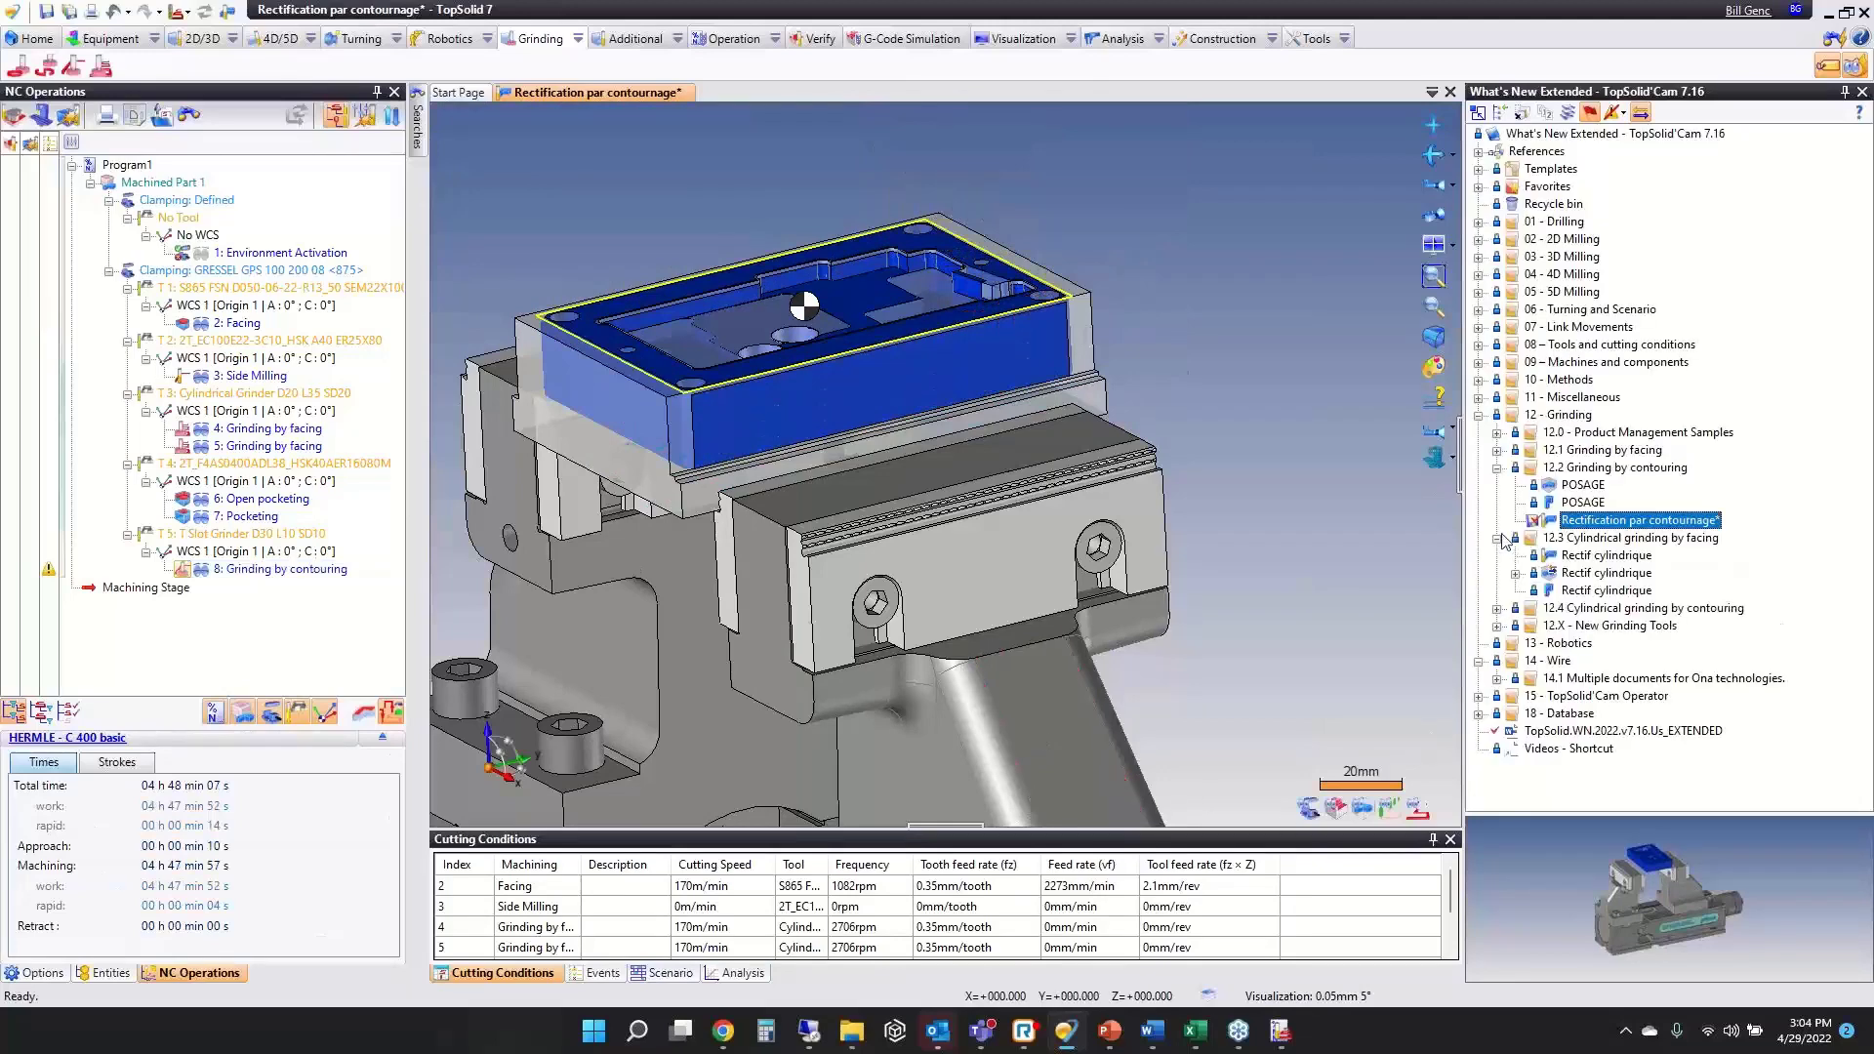
double_click(1606, 556)
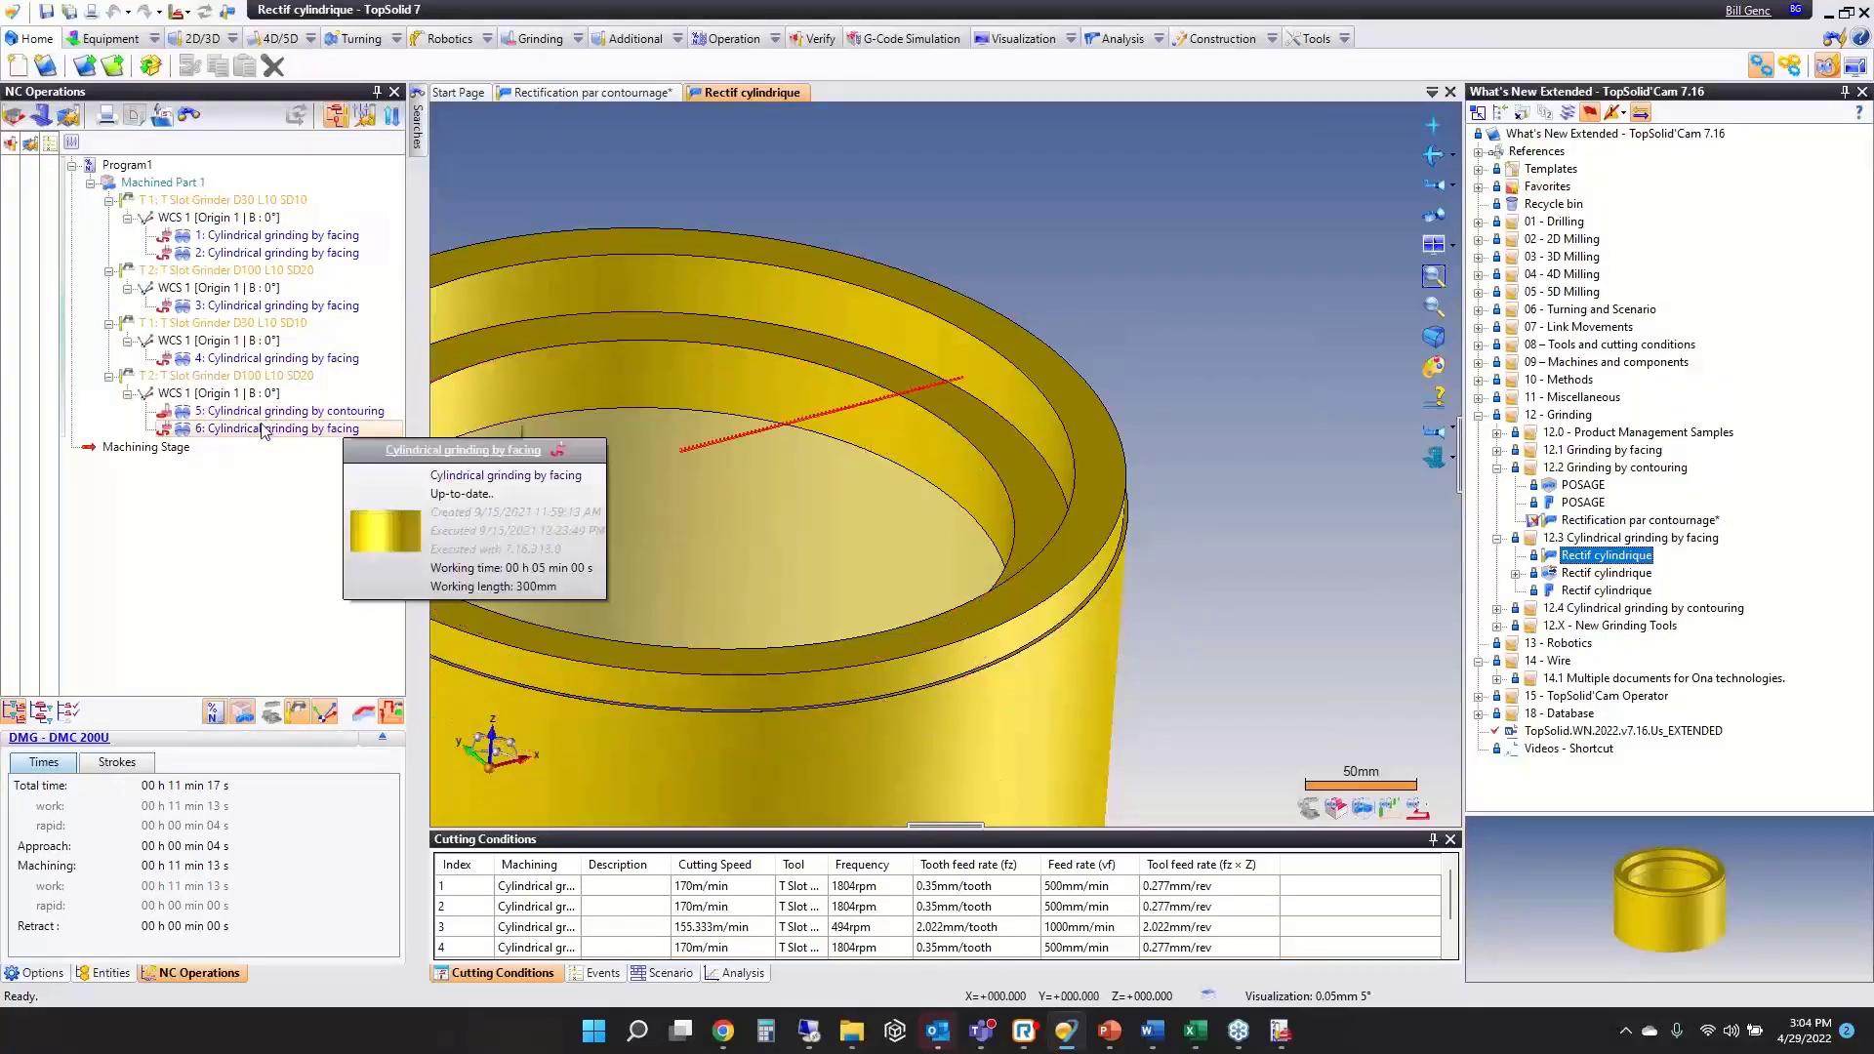
mouse_move(261, 418)
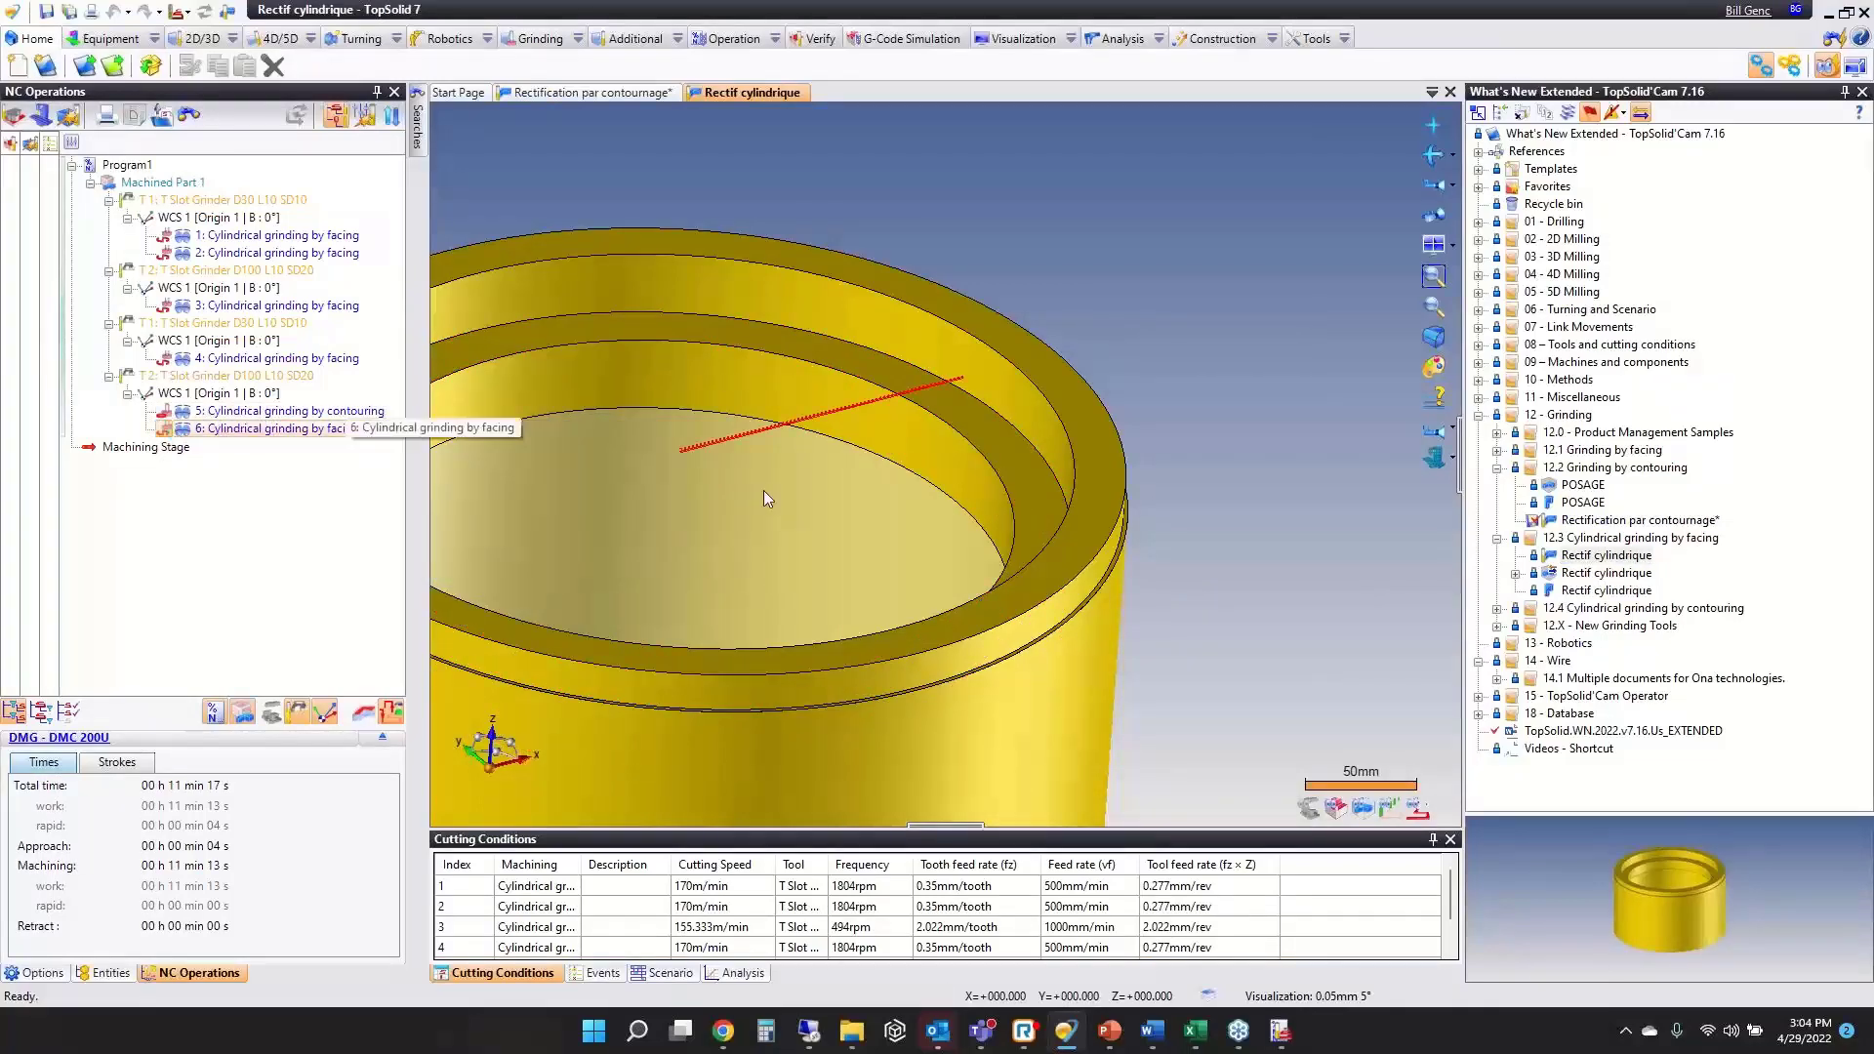
key("F5")
scroll(1028, 595, "down", 3)
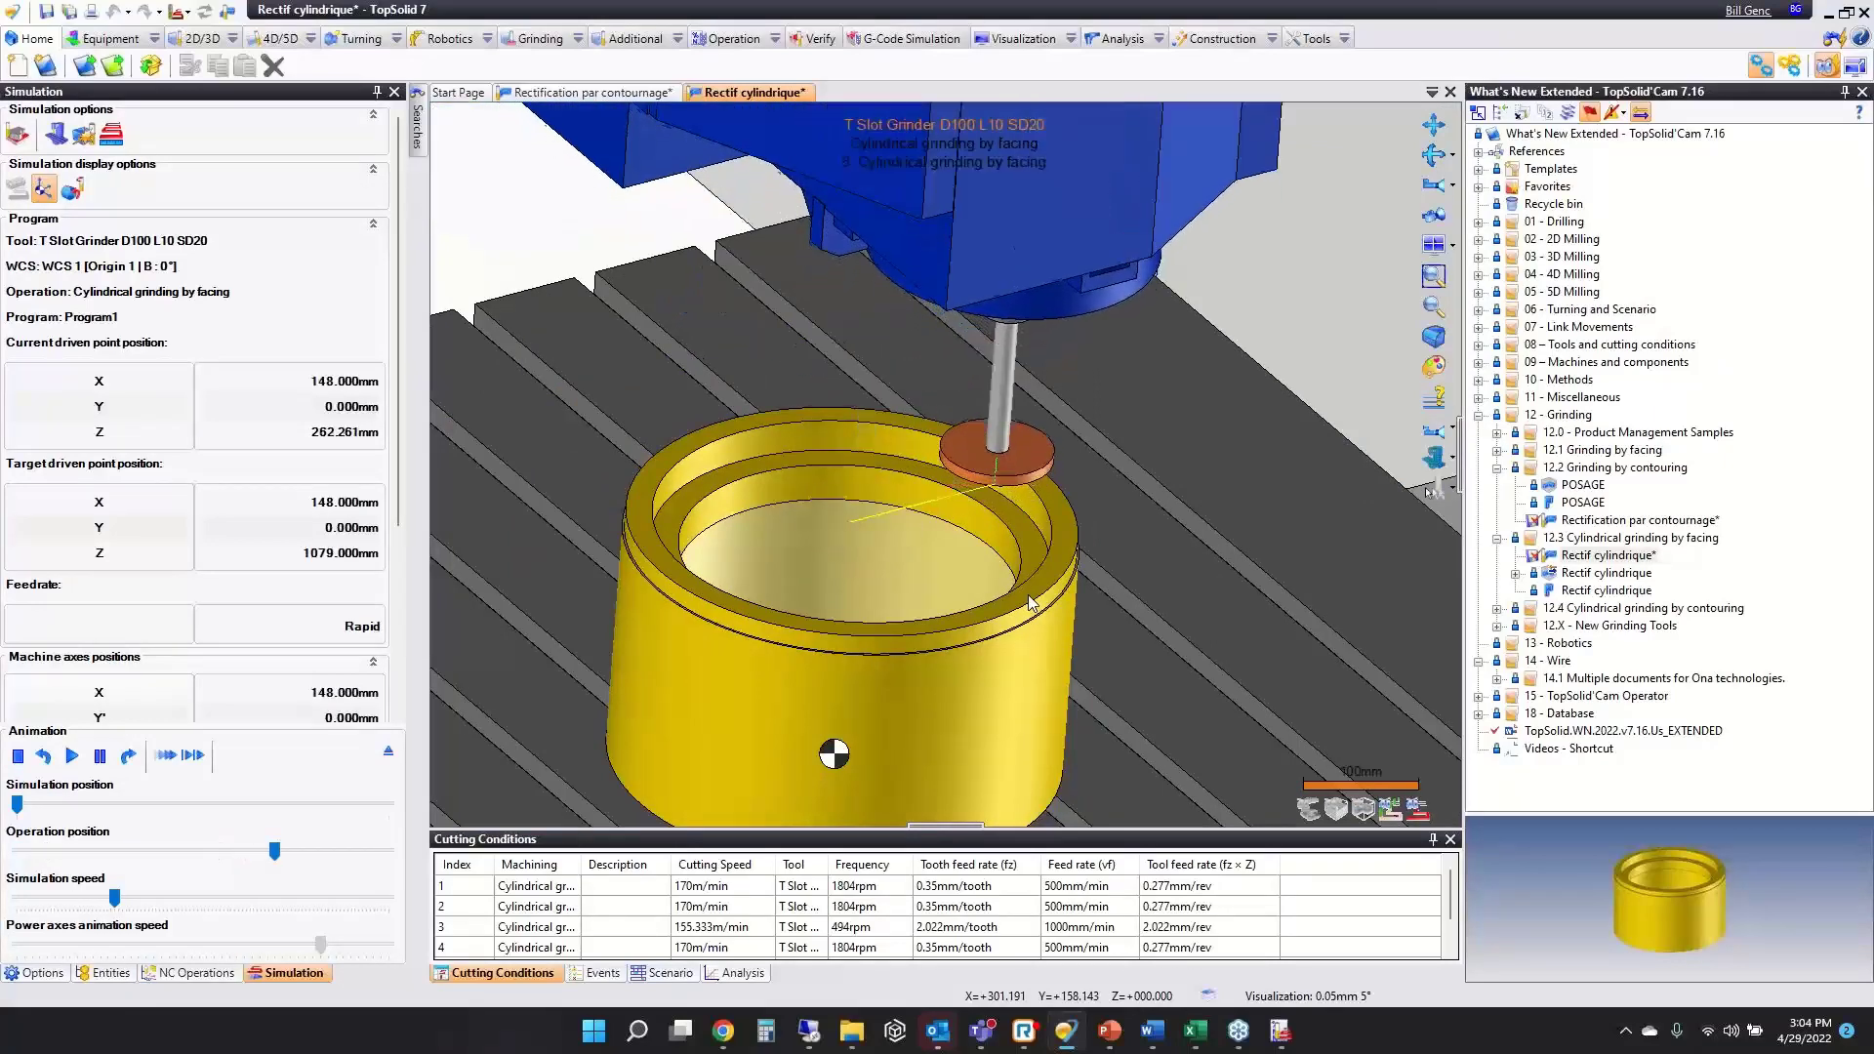
key("Escape")
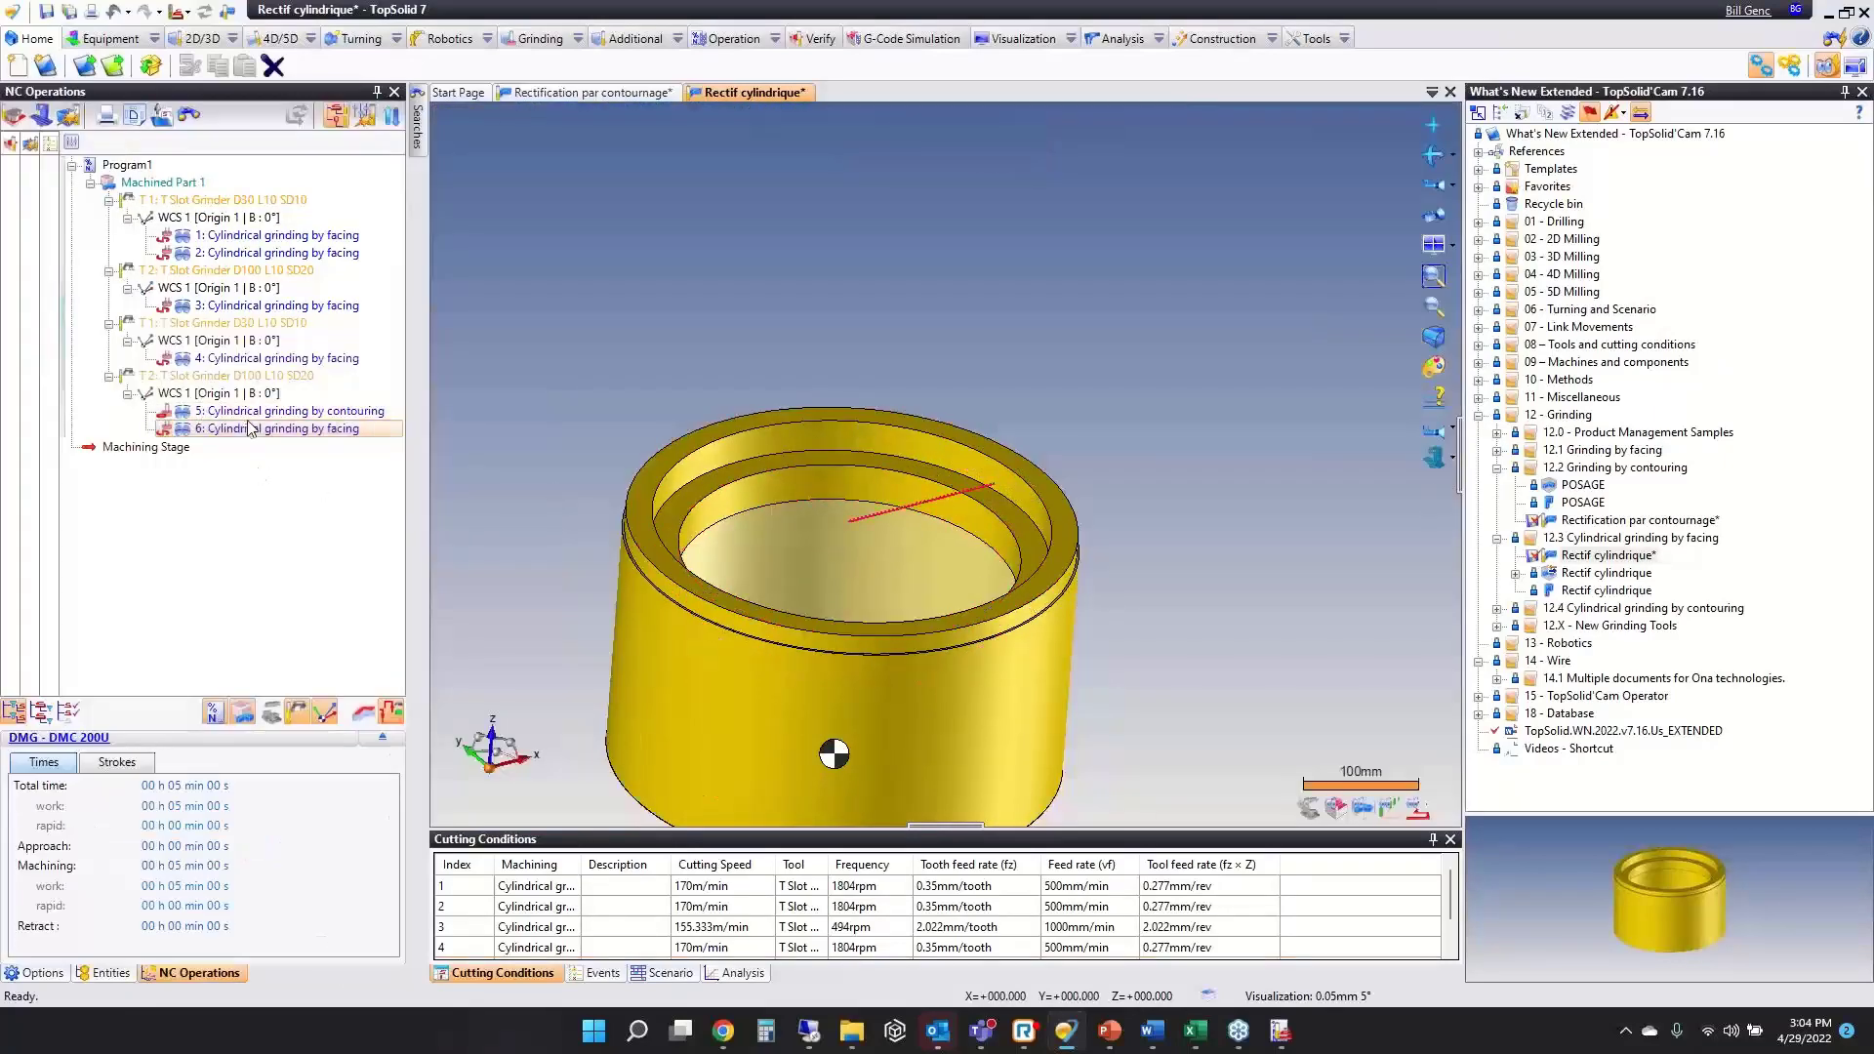
double_click(361, 412)
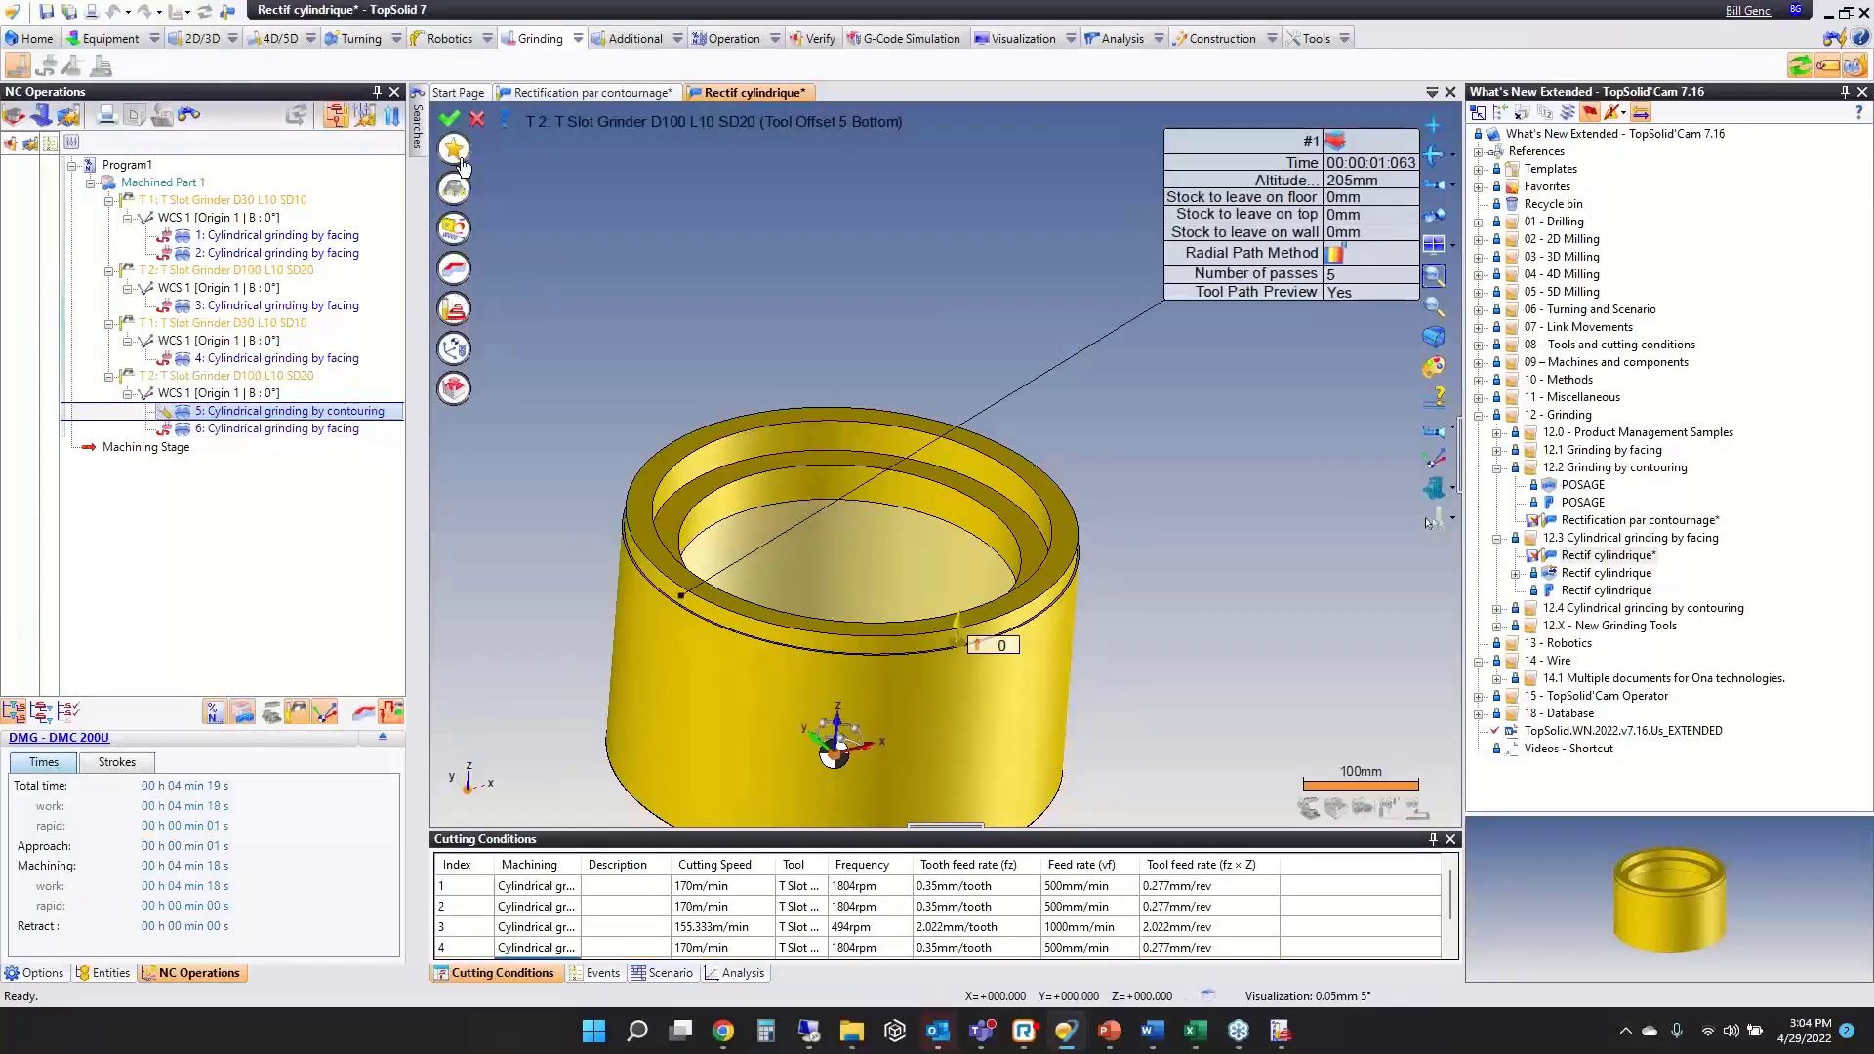
- Cancel operation 5's edit, simulate its T2 cylindrical contouring passes, then close Rectif cylindrique
left_click(477, 119)
left_click(173, 414)
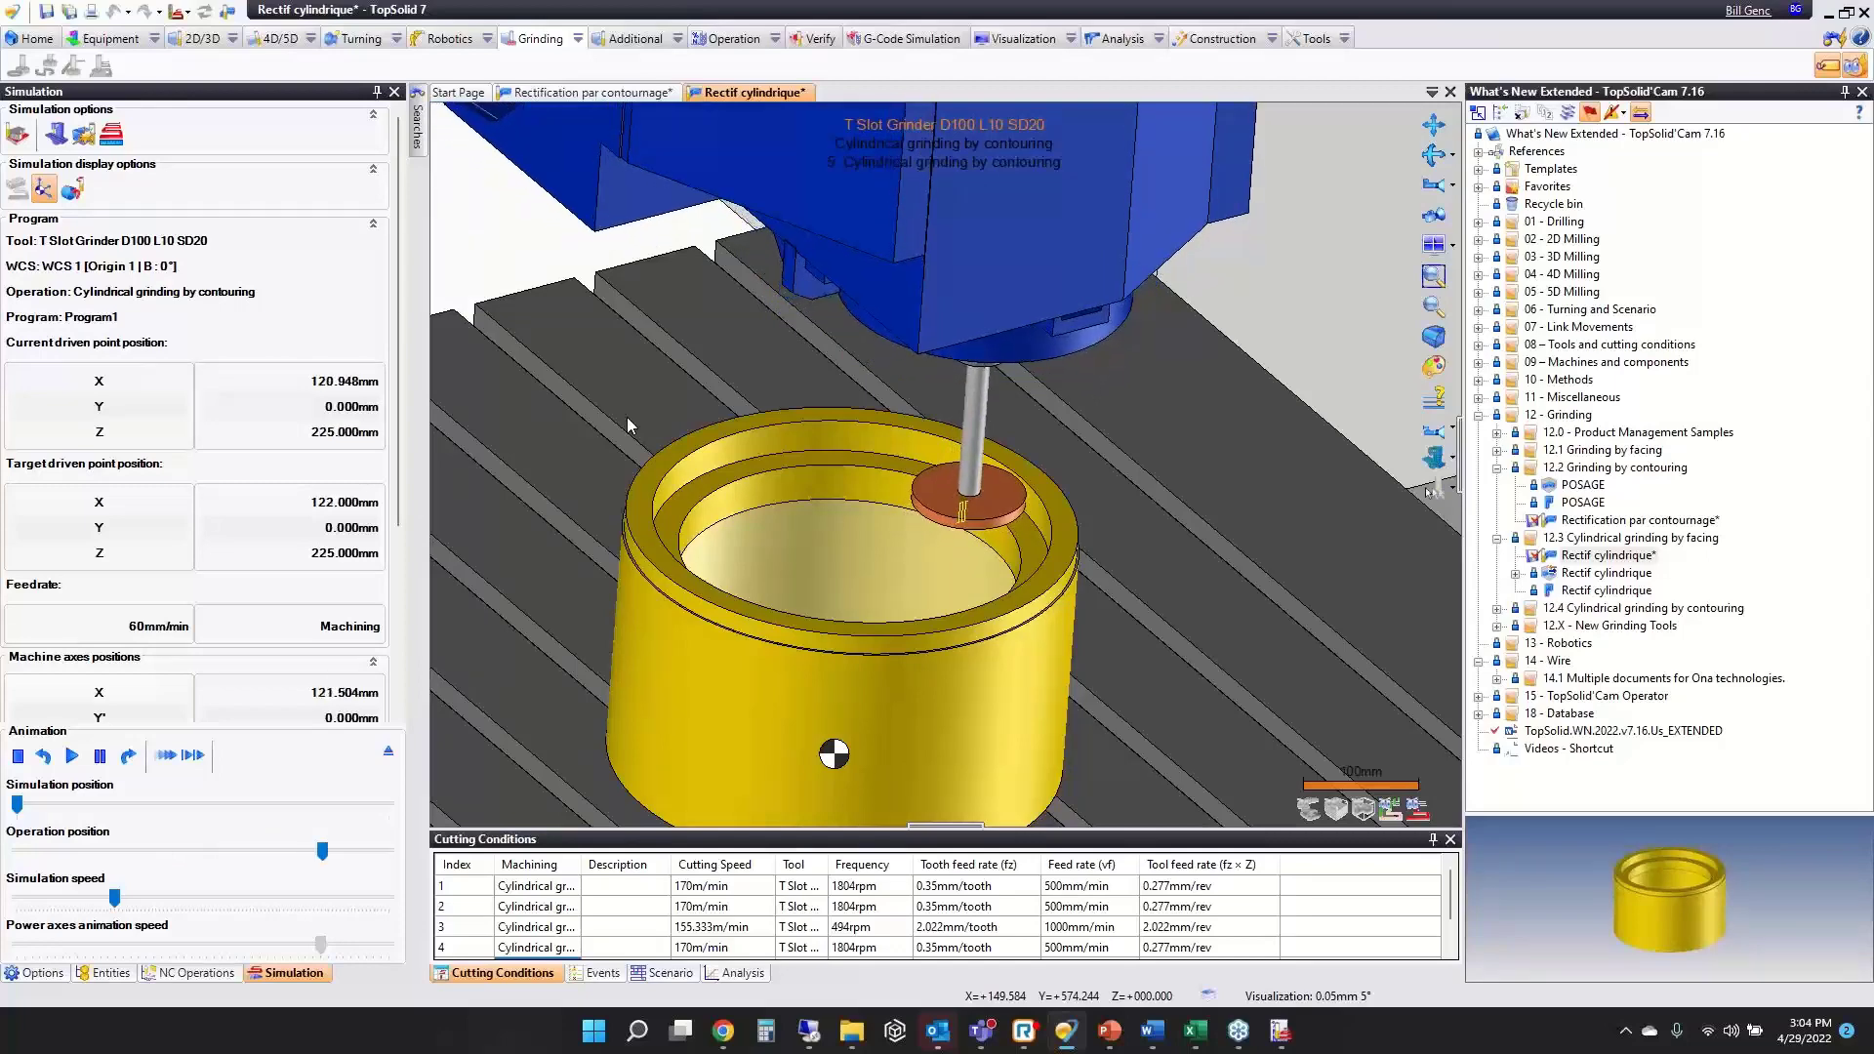
key("Escape")
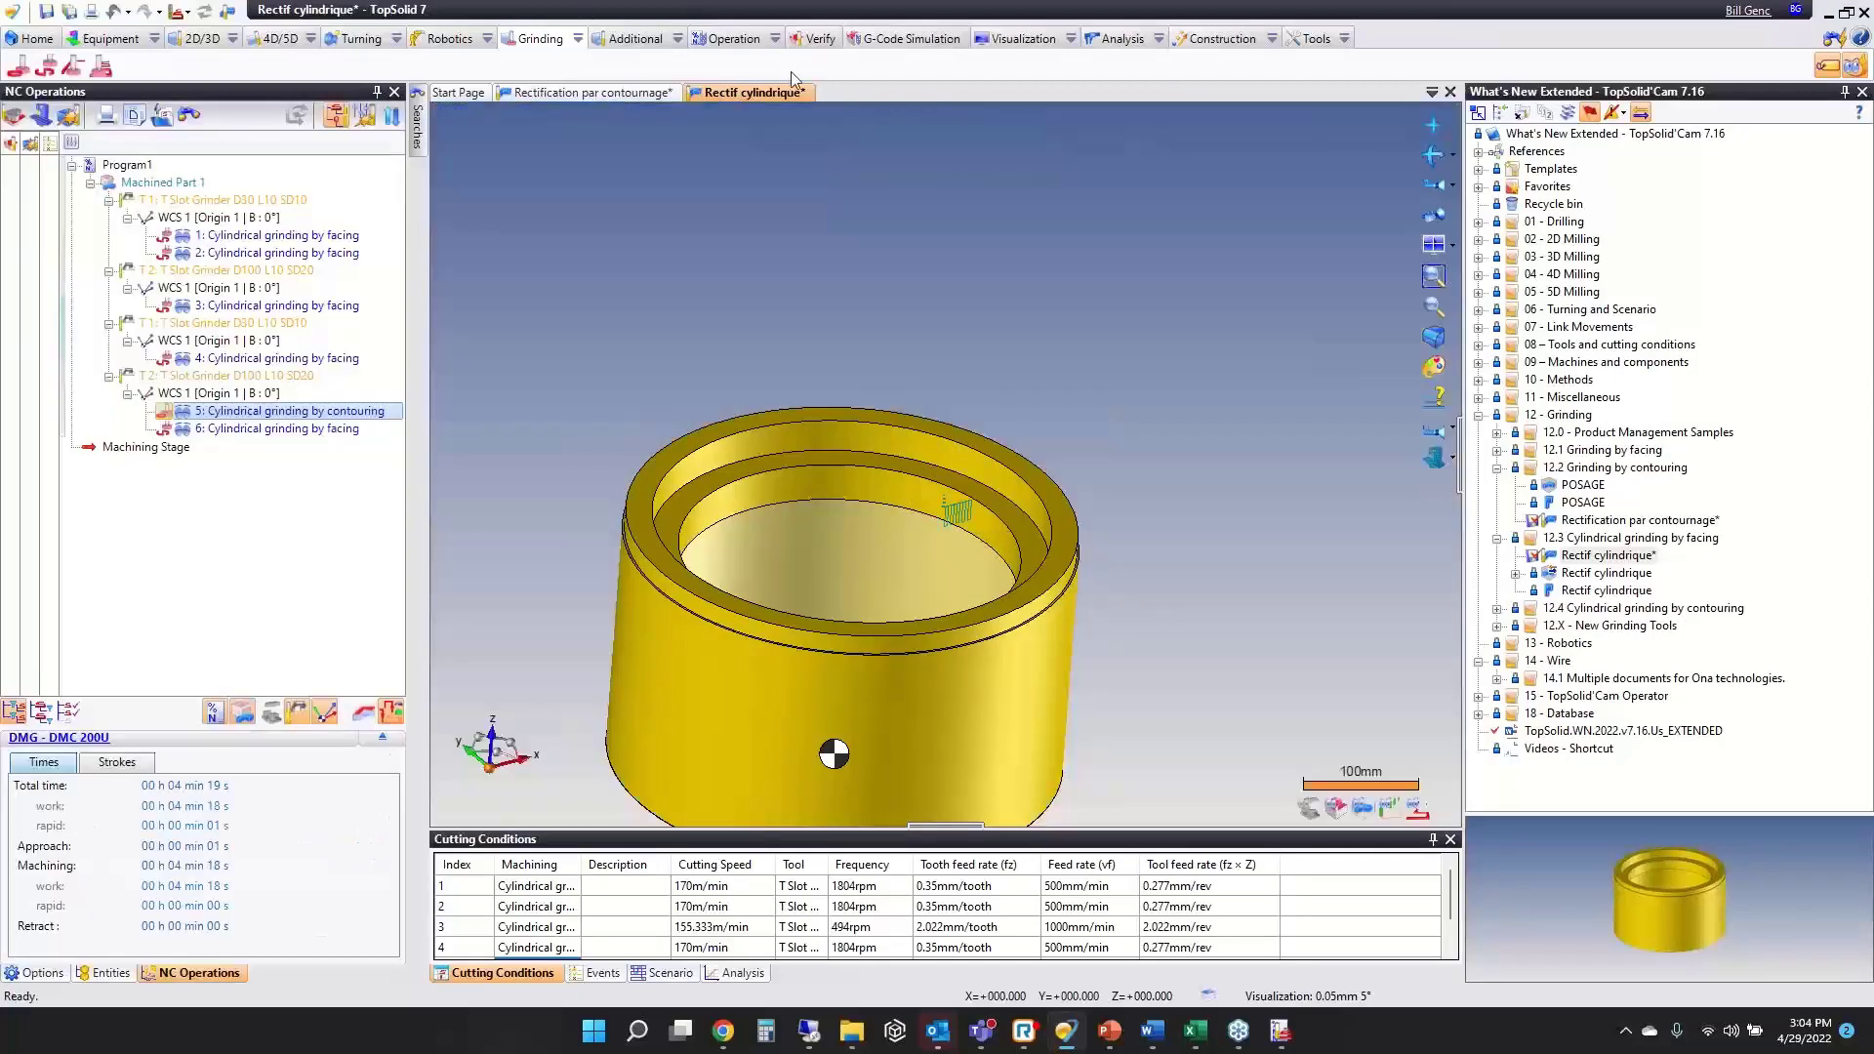
middle_click(772, 94)
- Close both grinding documents without saving and collapse the 12 - Grinding and 14 - Wire folders
left_click(944, 563)
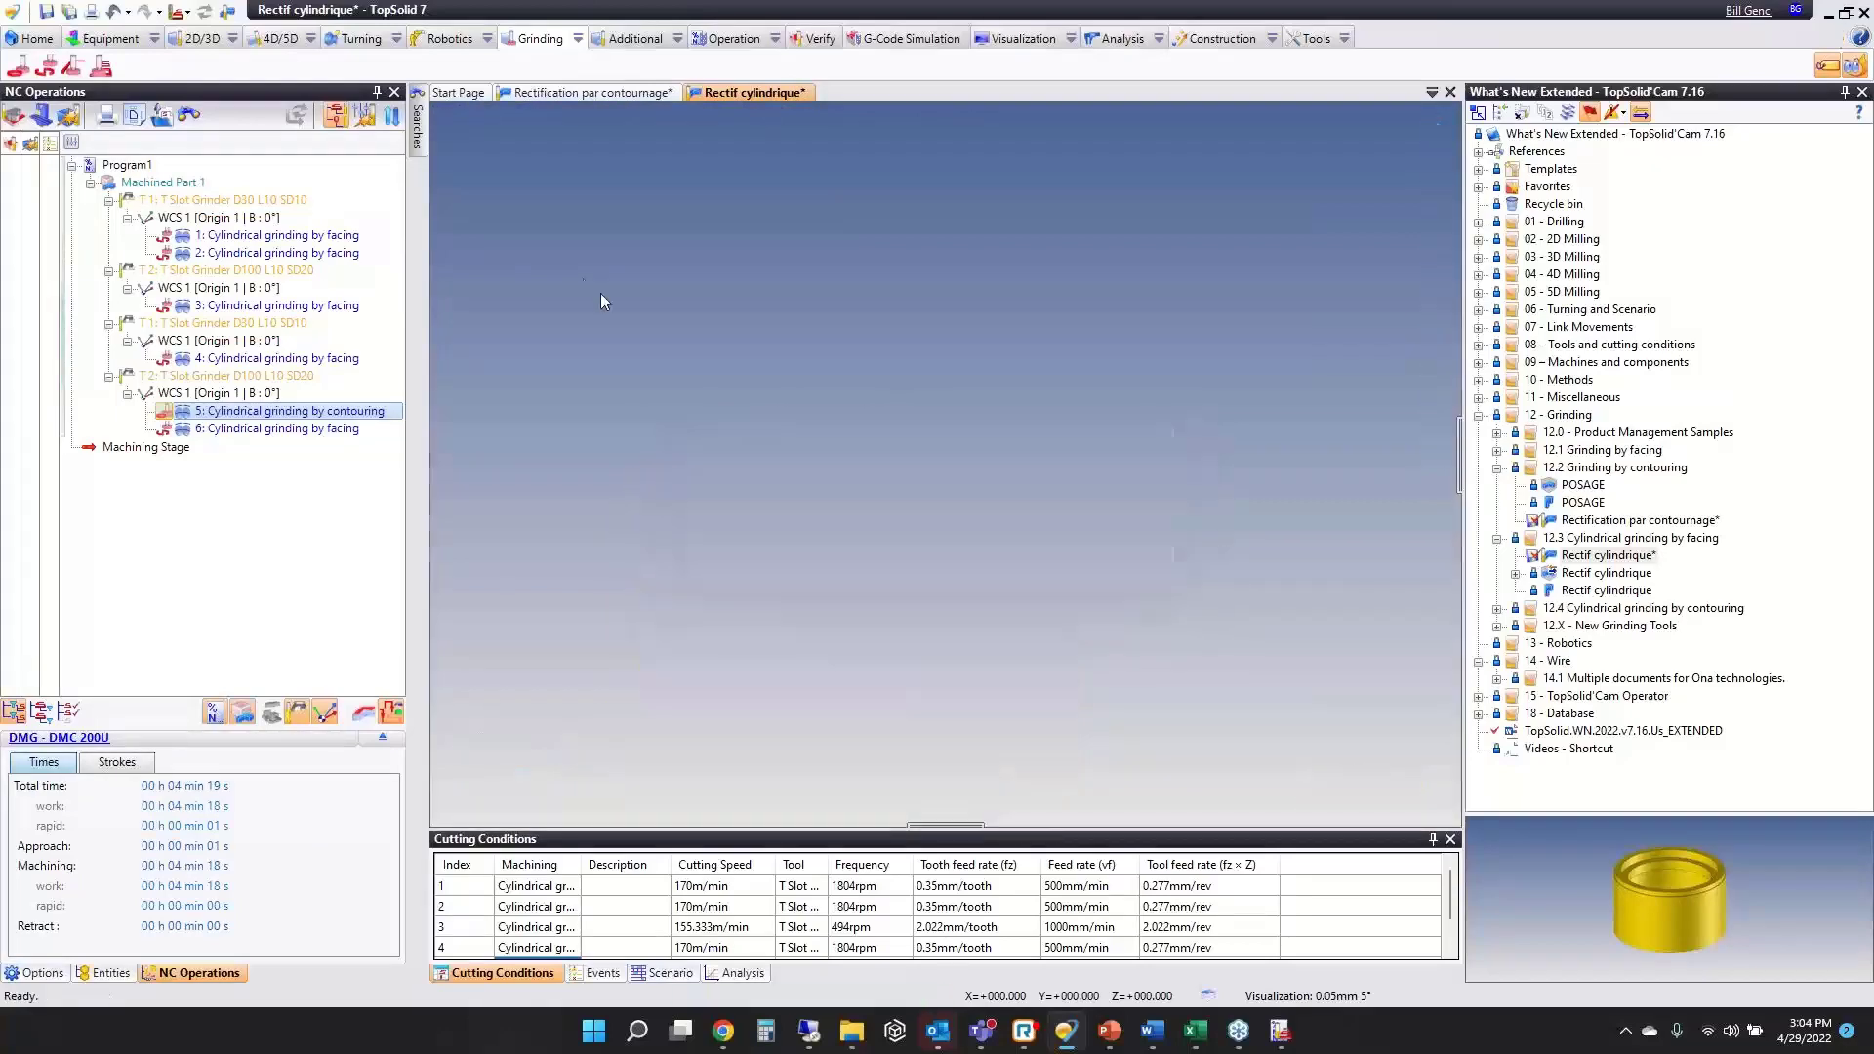
middle_click(559, 94)
left_click(943, 566)
left_click(1560, 644)
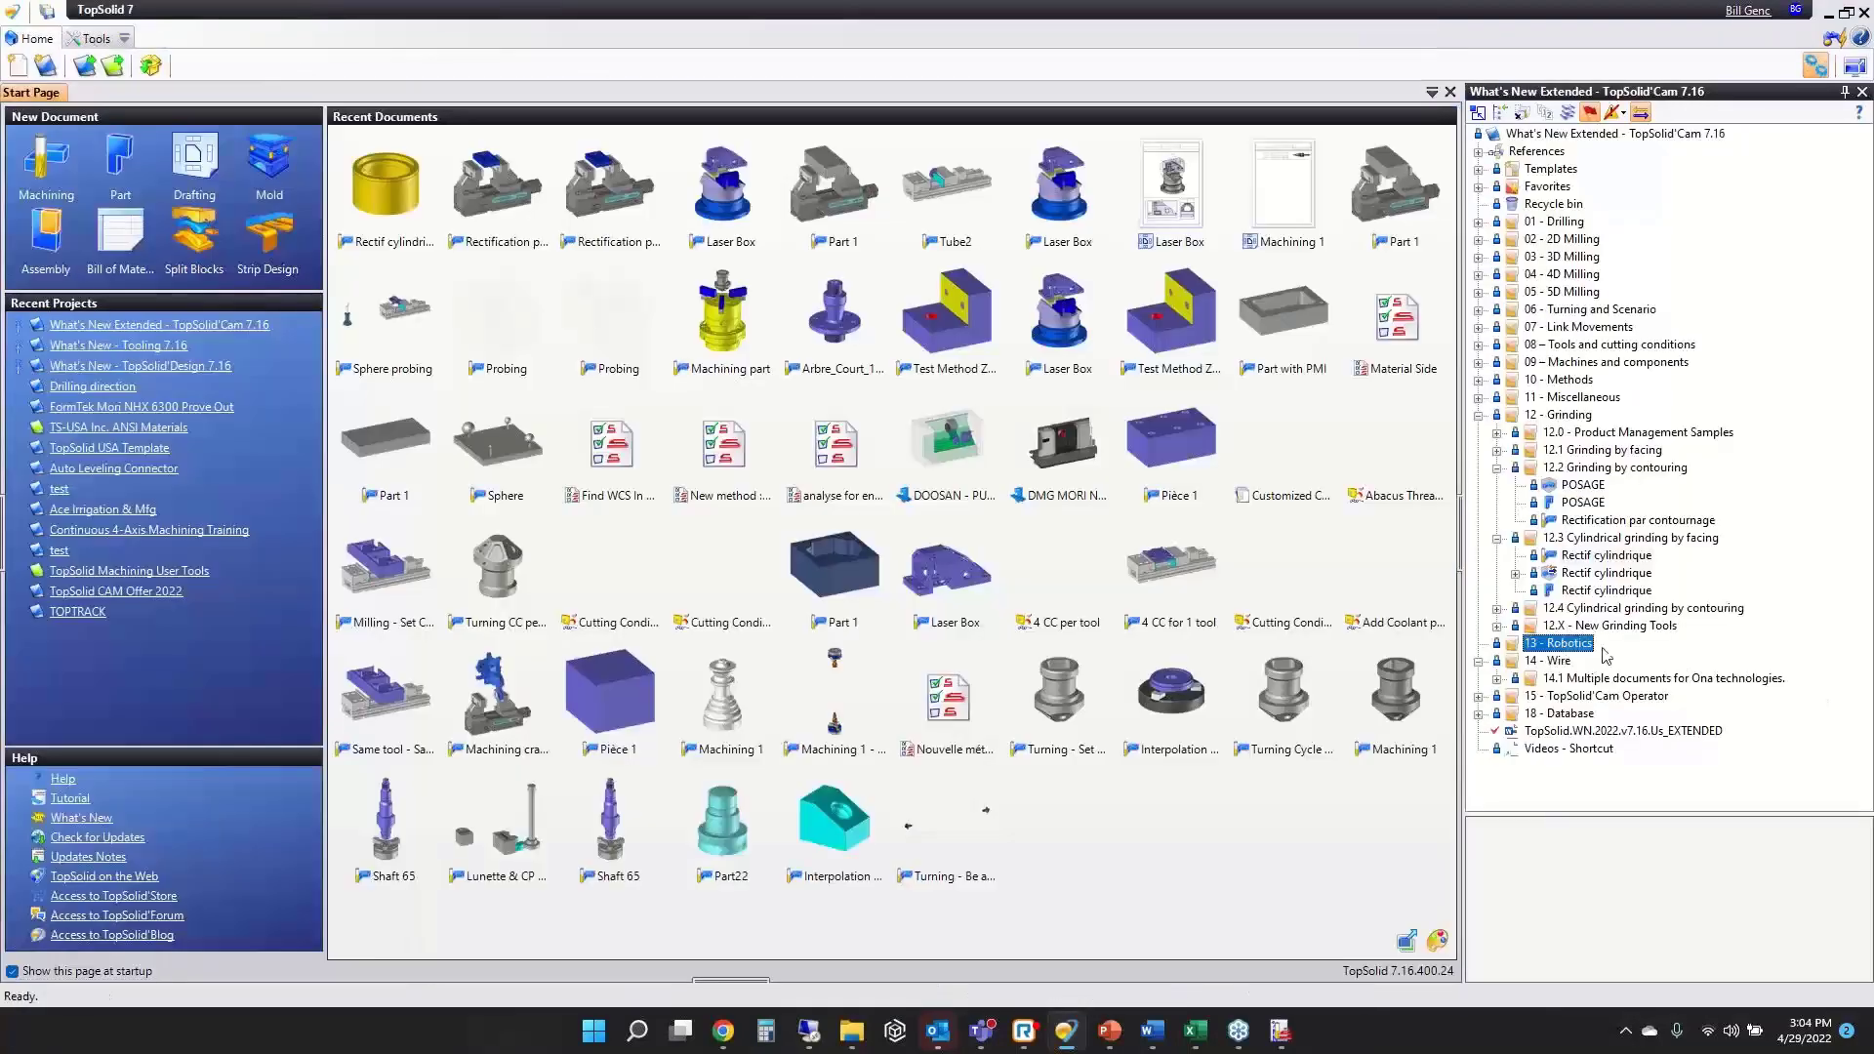
left_click(1481, 415)
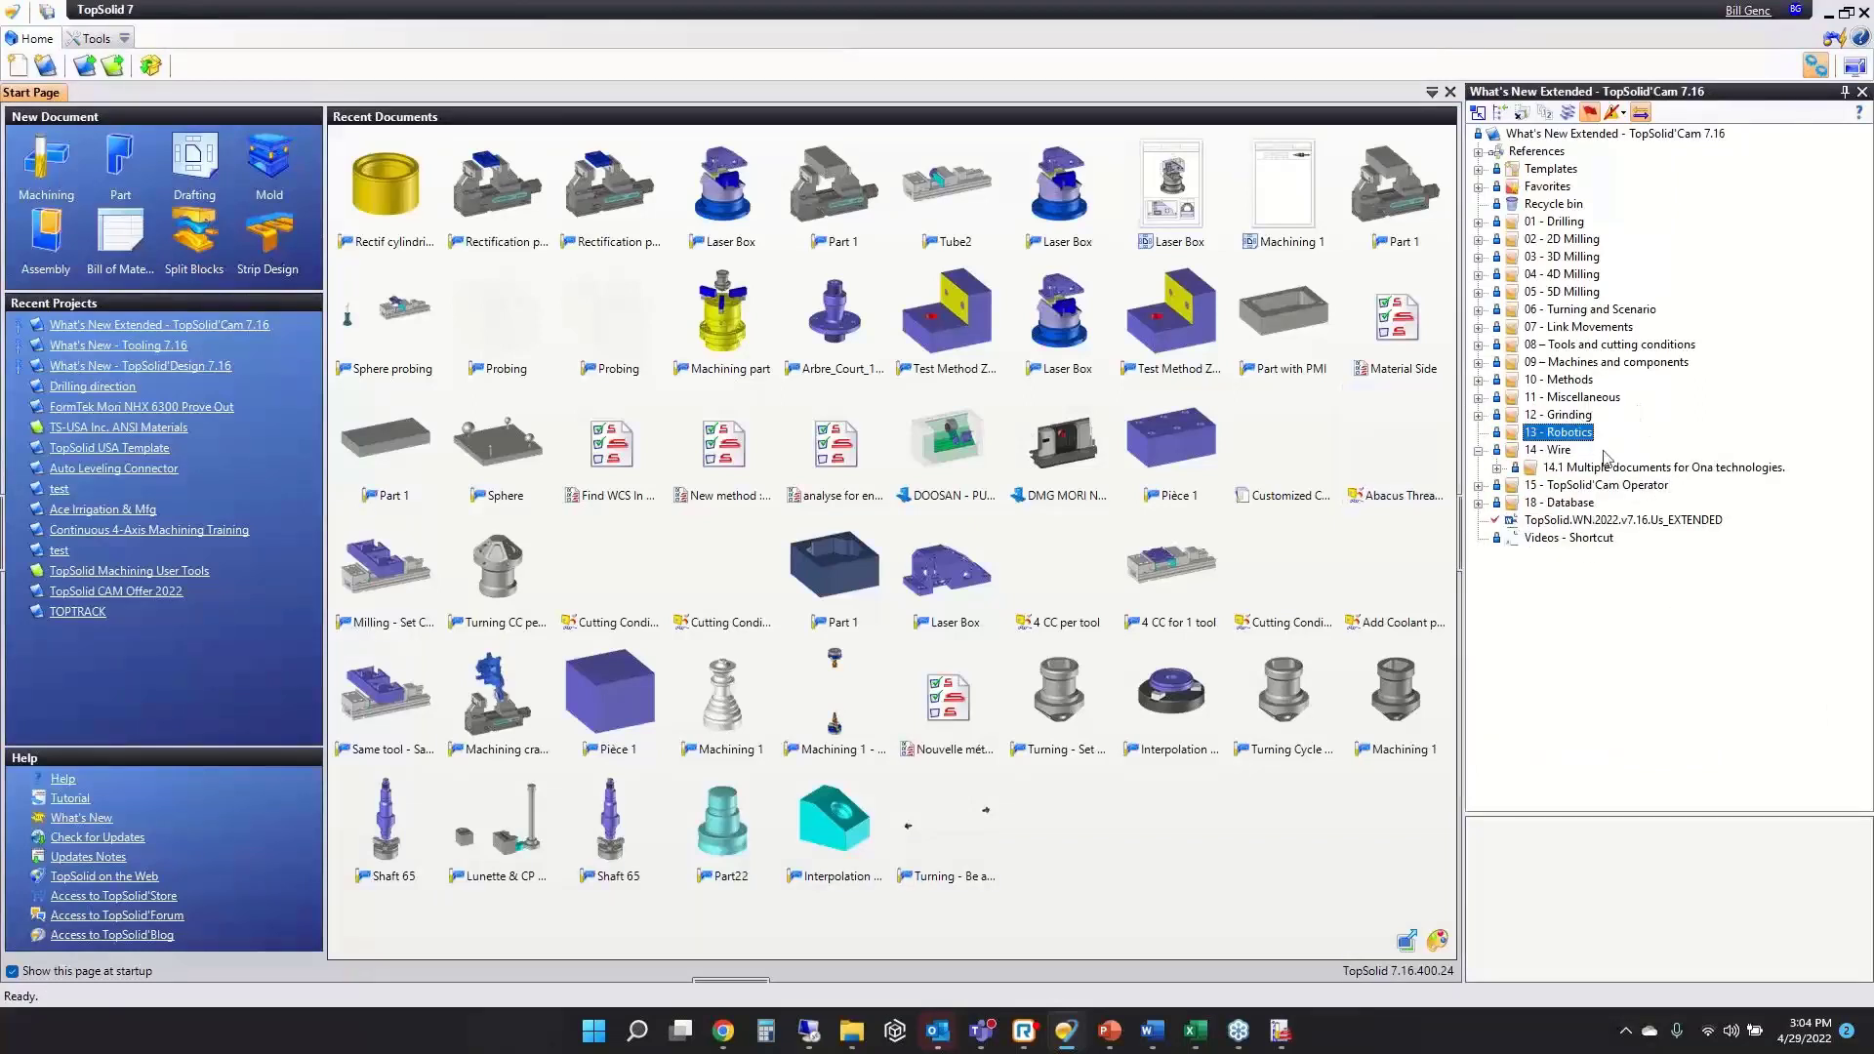
left_click(1479, 451)
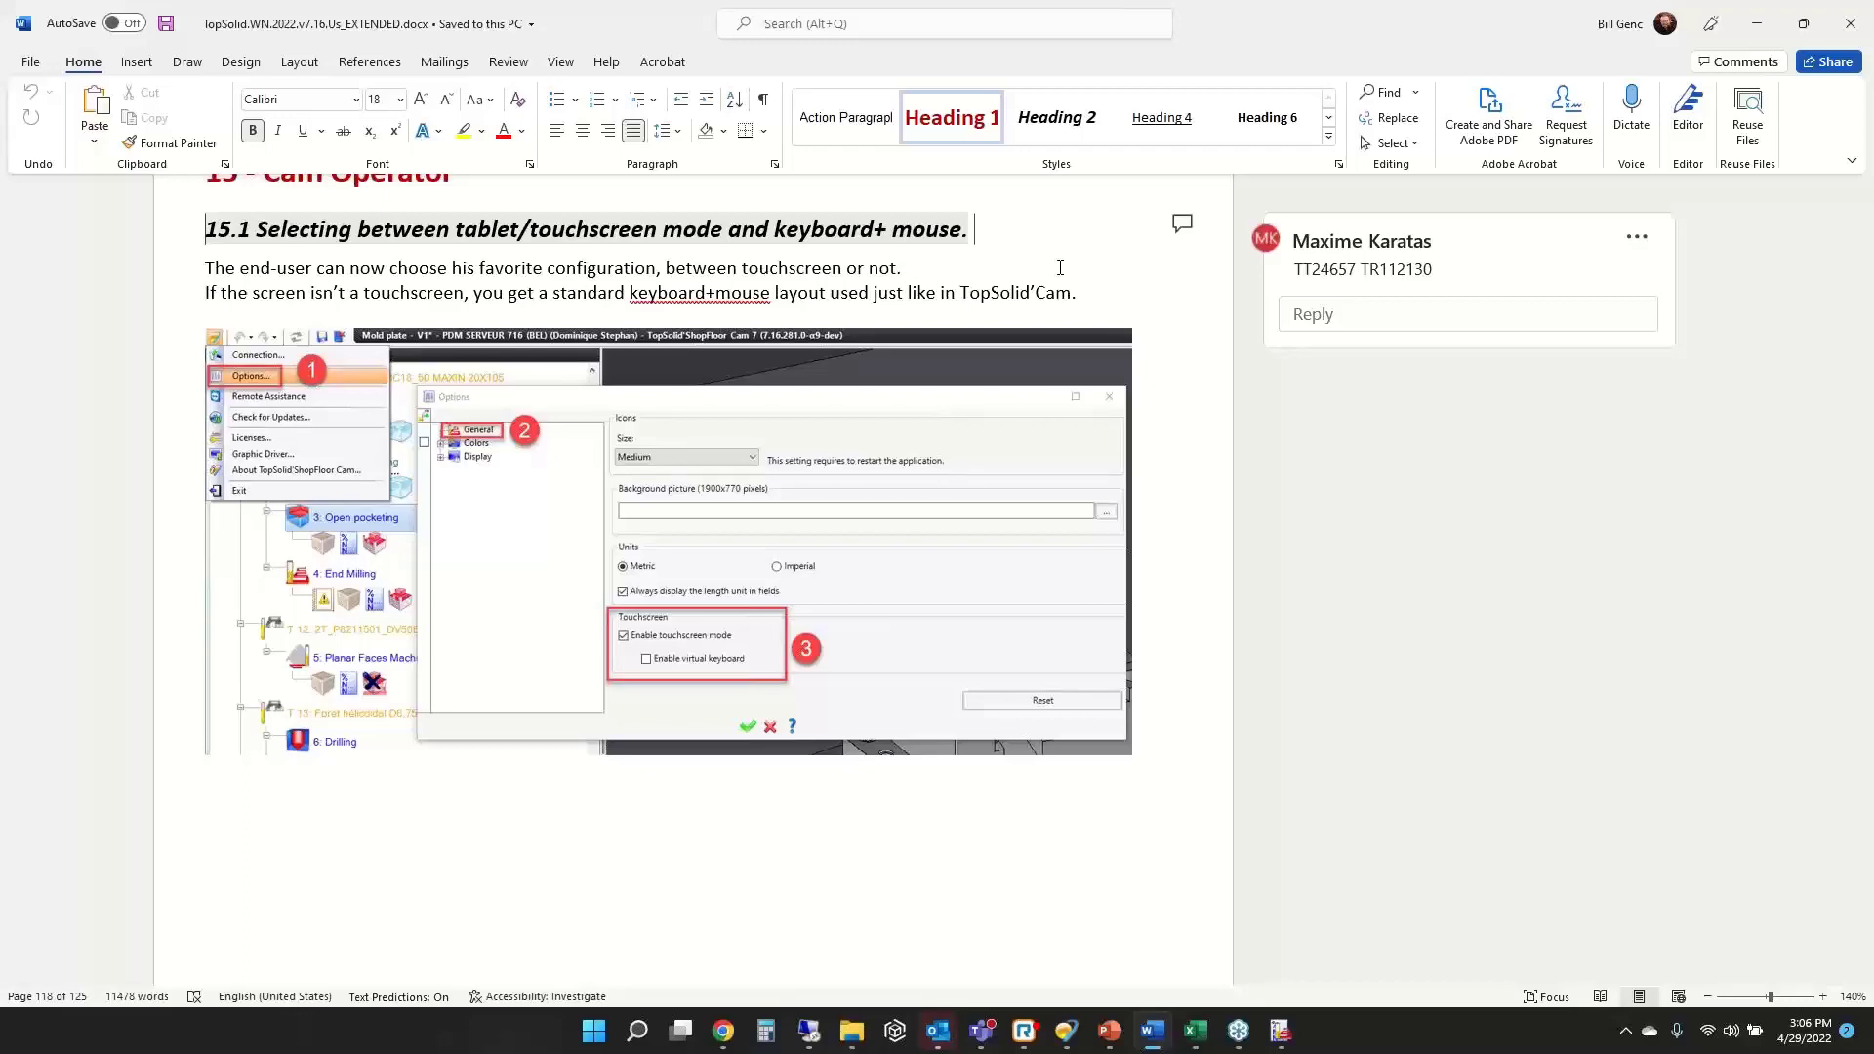
- Scroll through section 15.2 to the page 120 Rights management screenshot with callouts 1–5
scroll(820, 683, "down", 10)
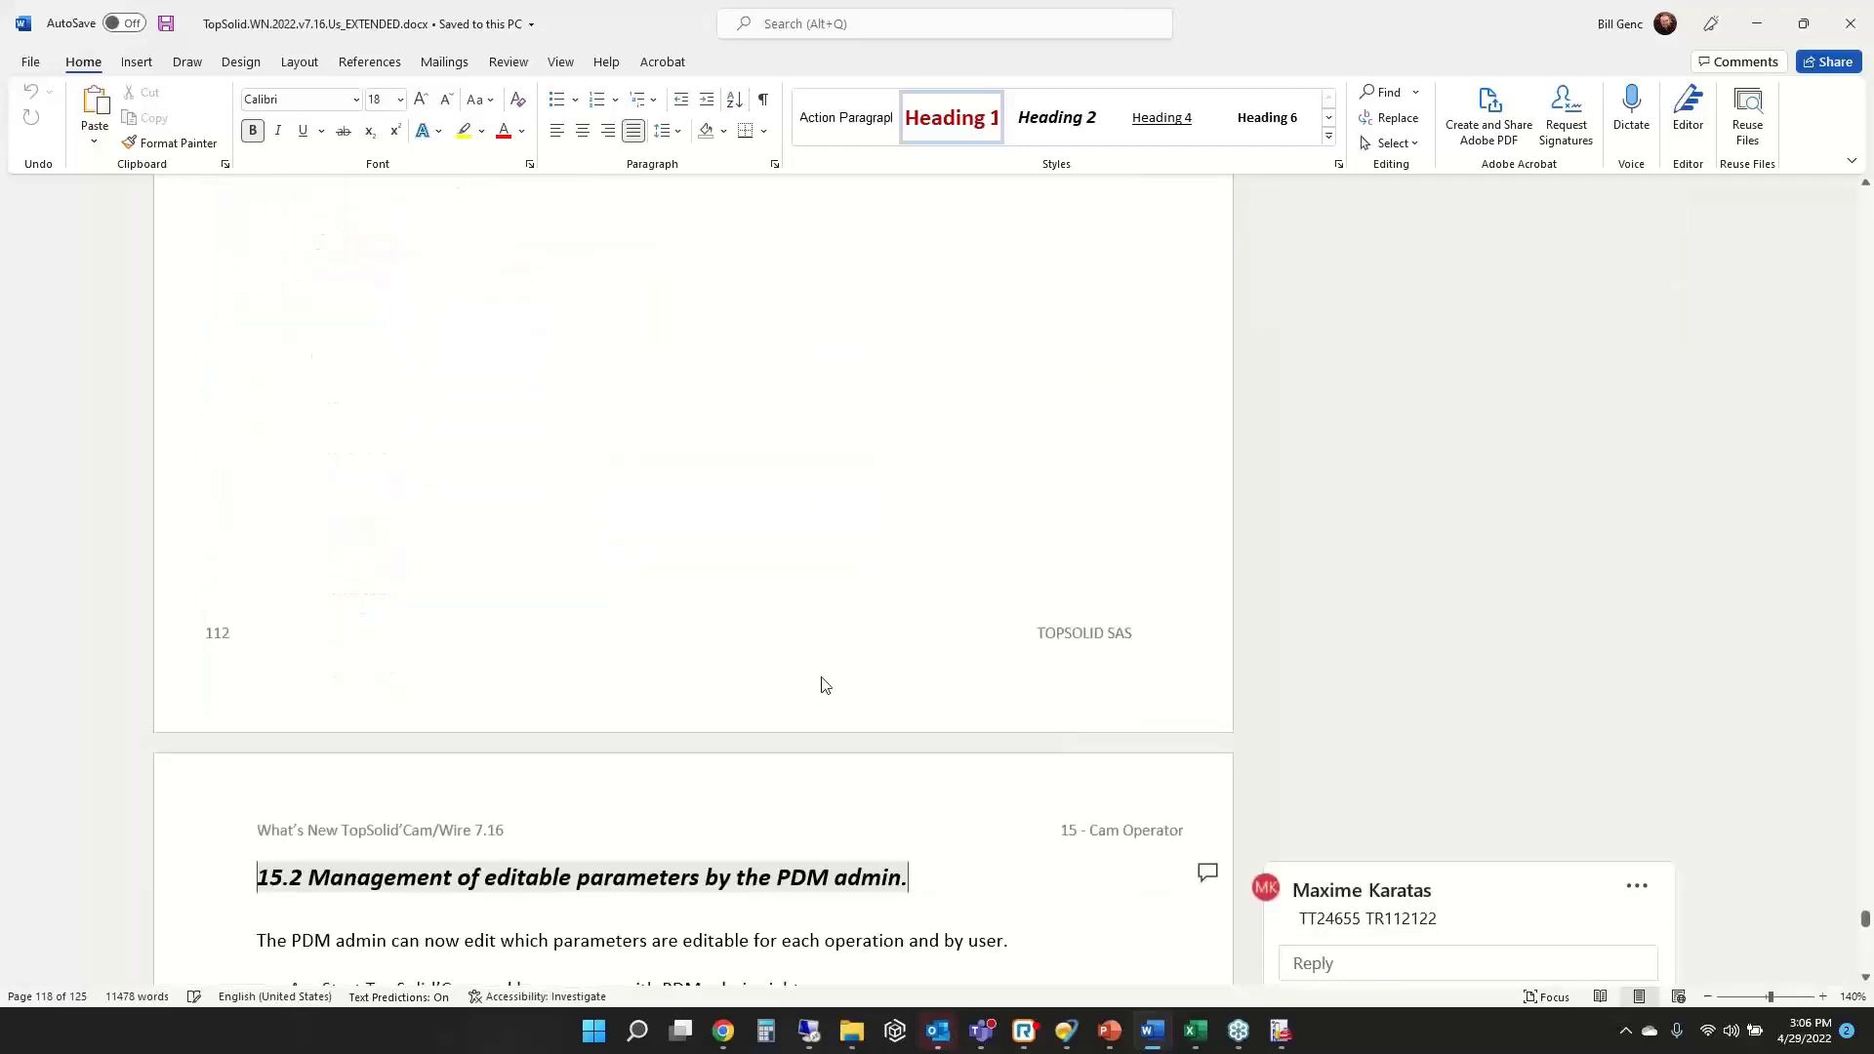
scroll(821, 684, "down", 5)
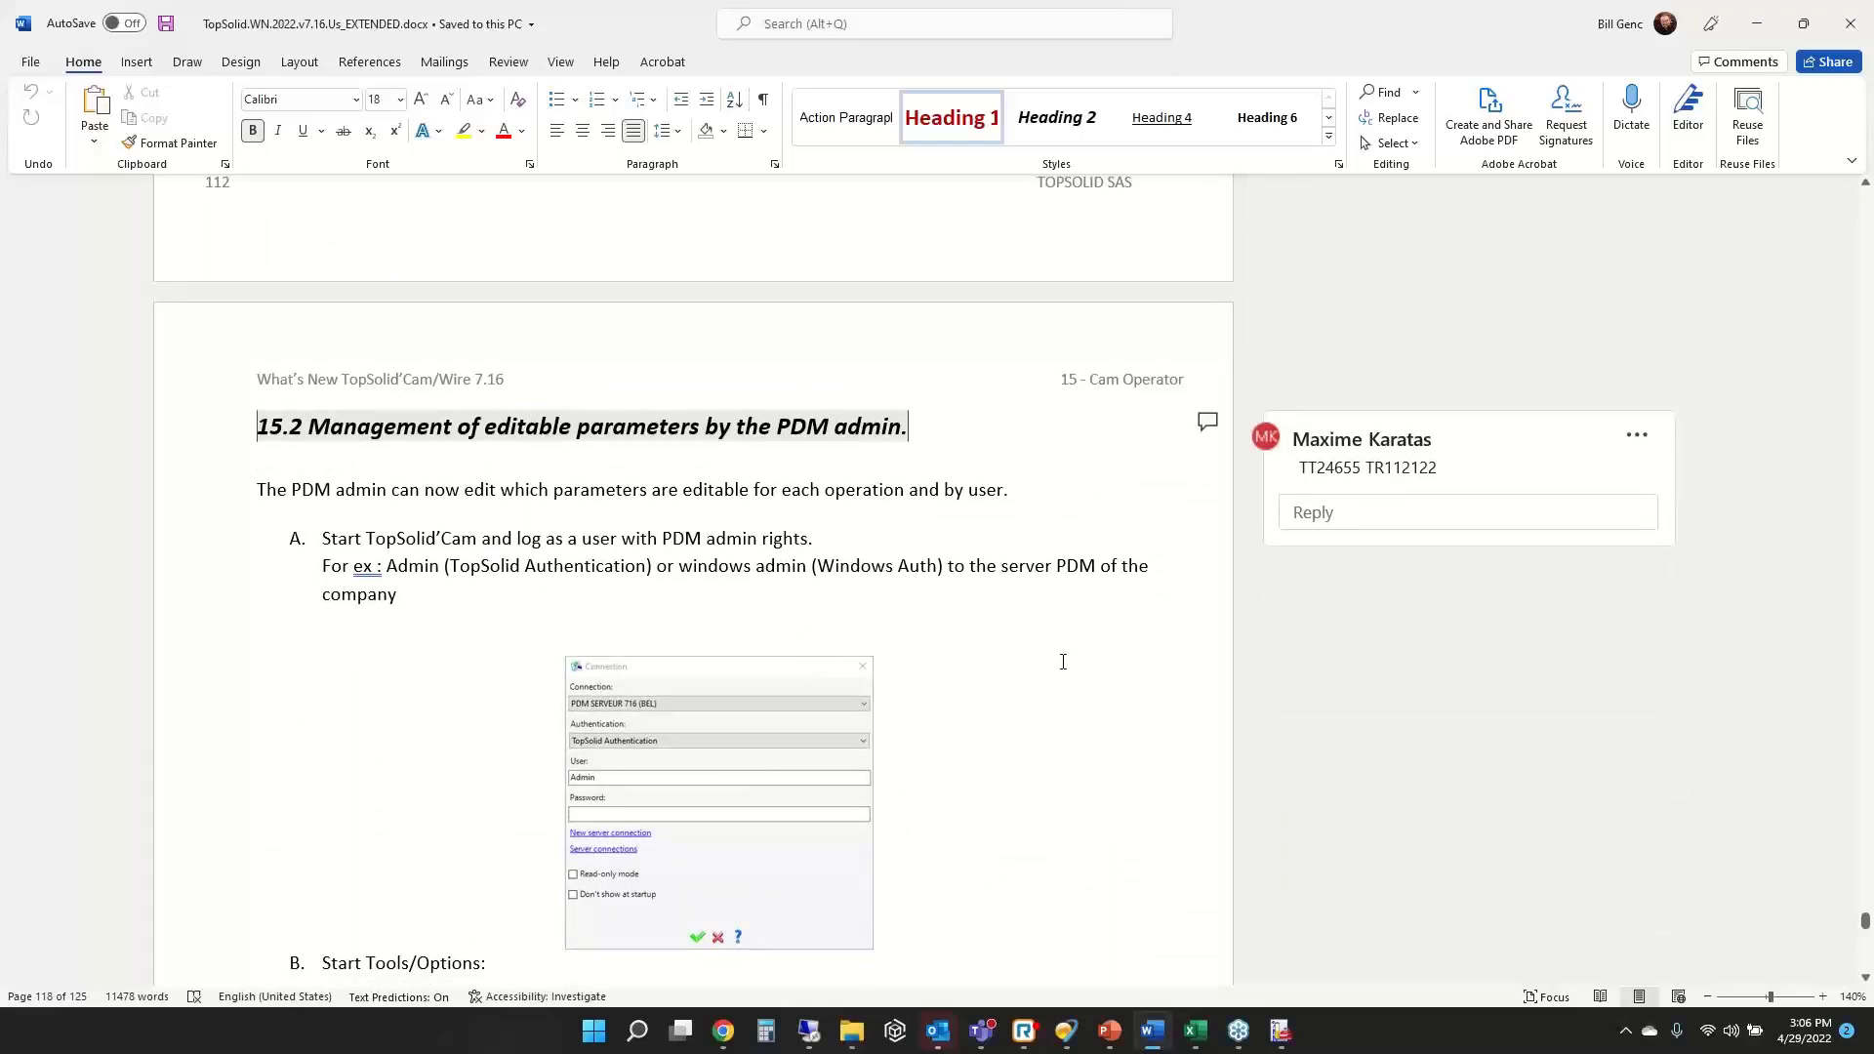
scroll(1064, 662, "down", 8)
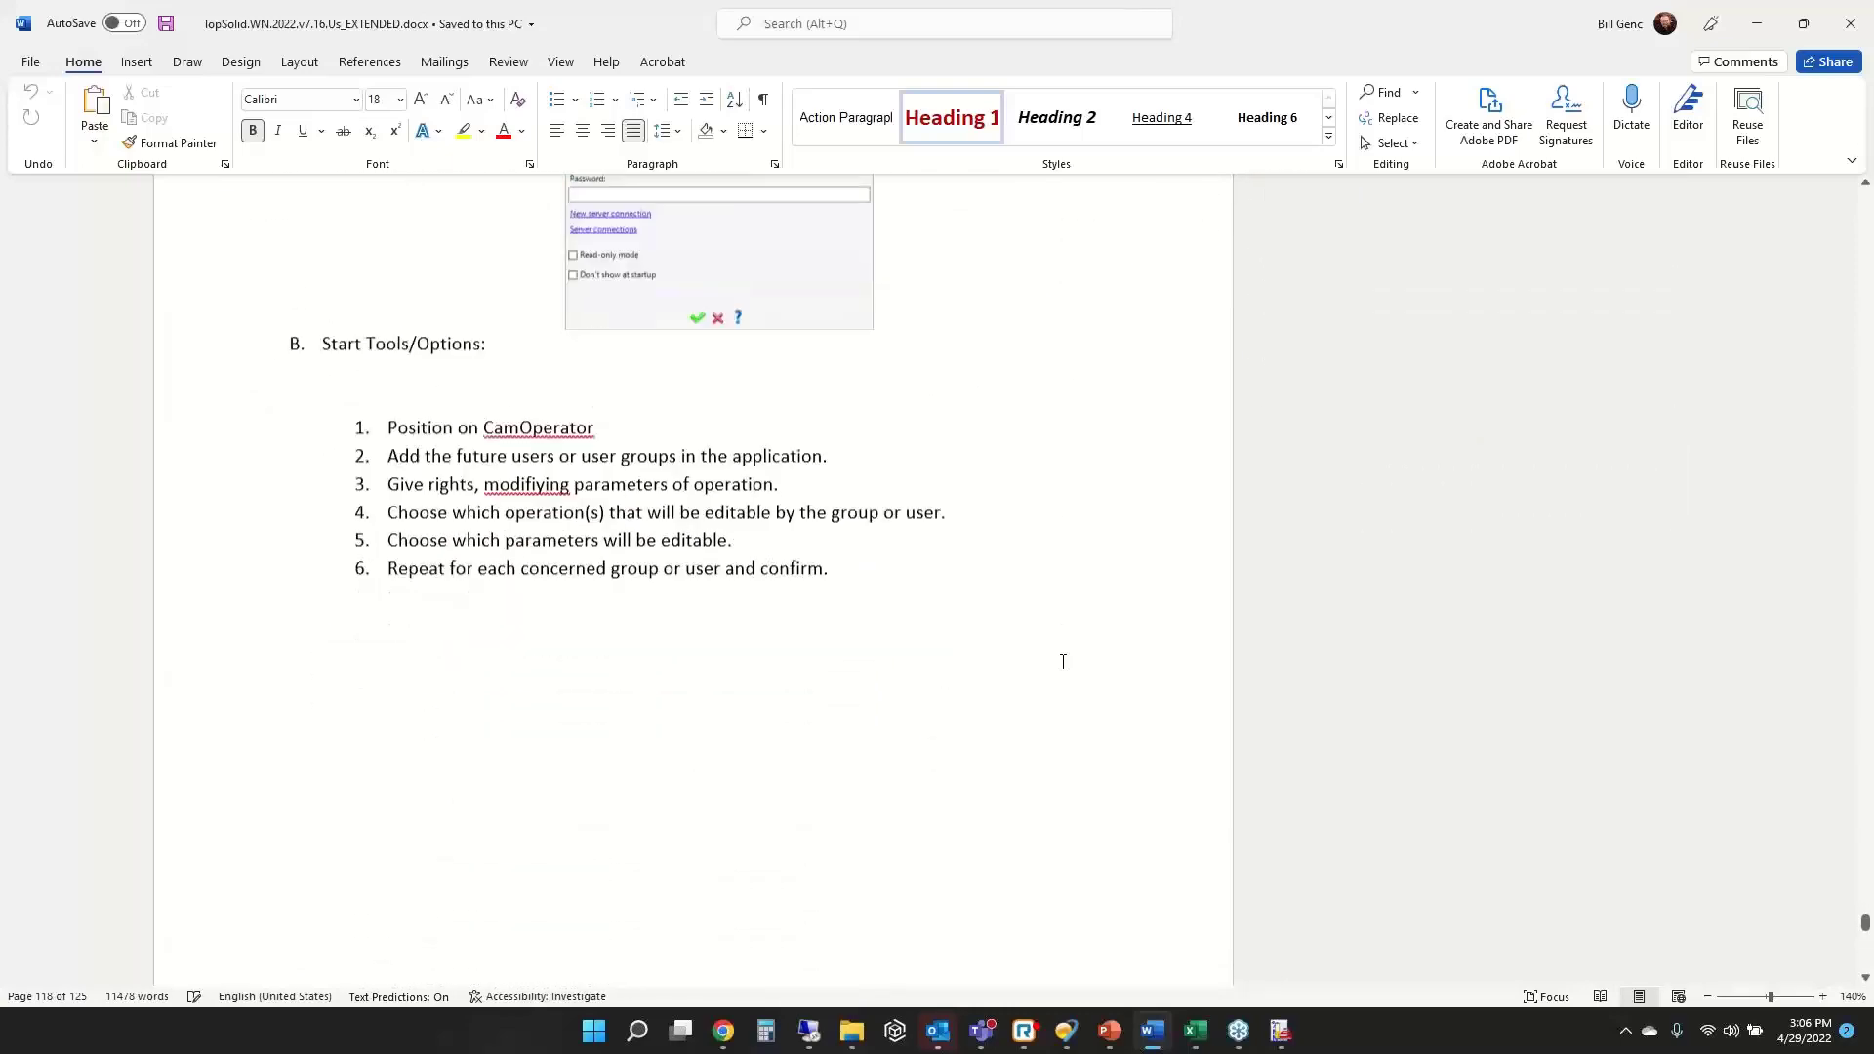
scroll(1063, 662, "down", 11)
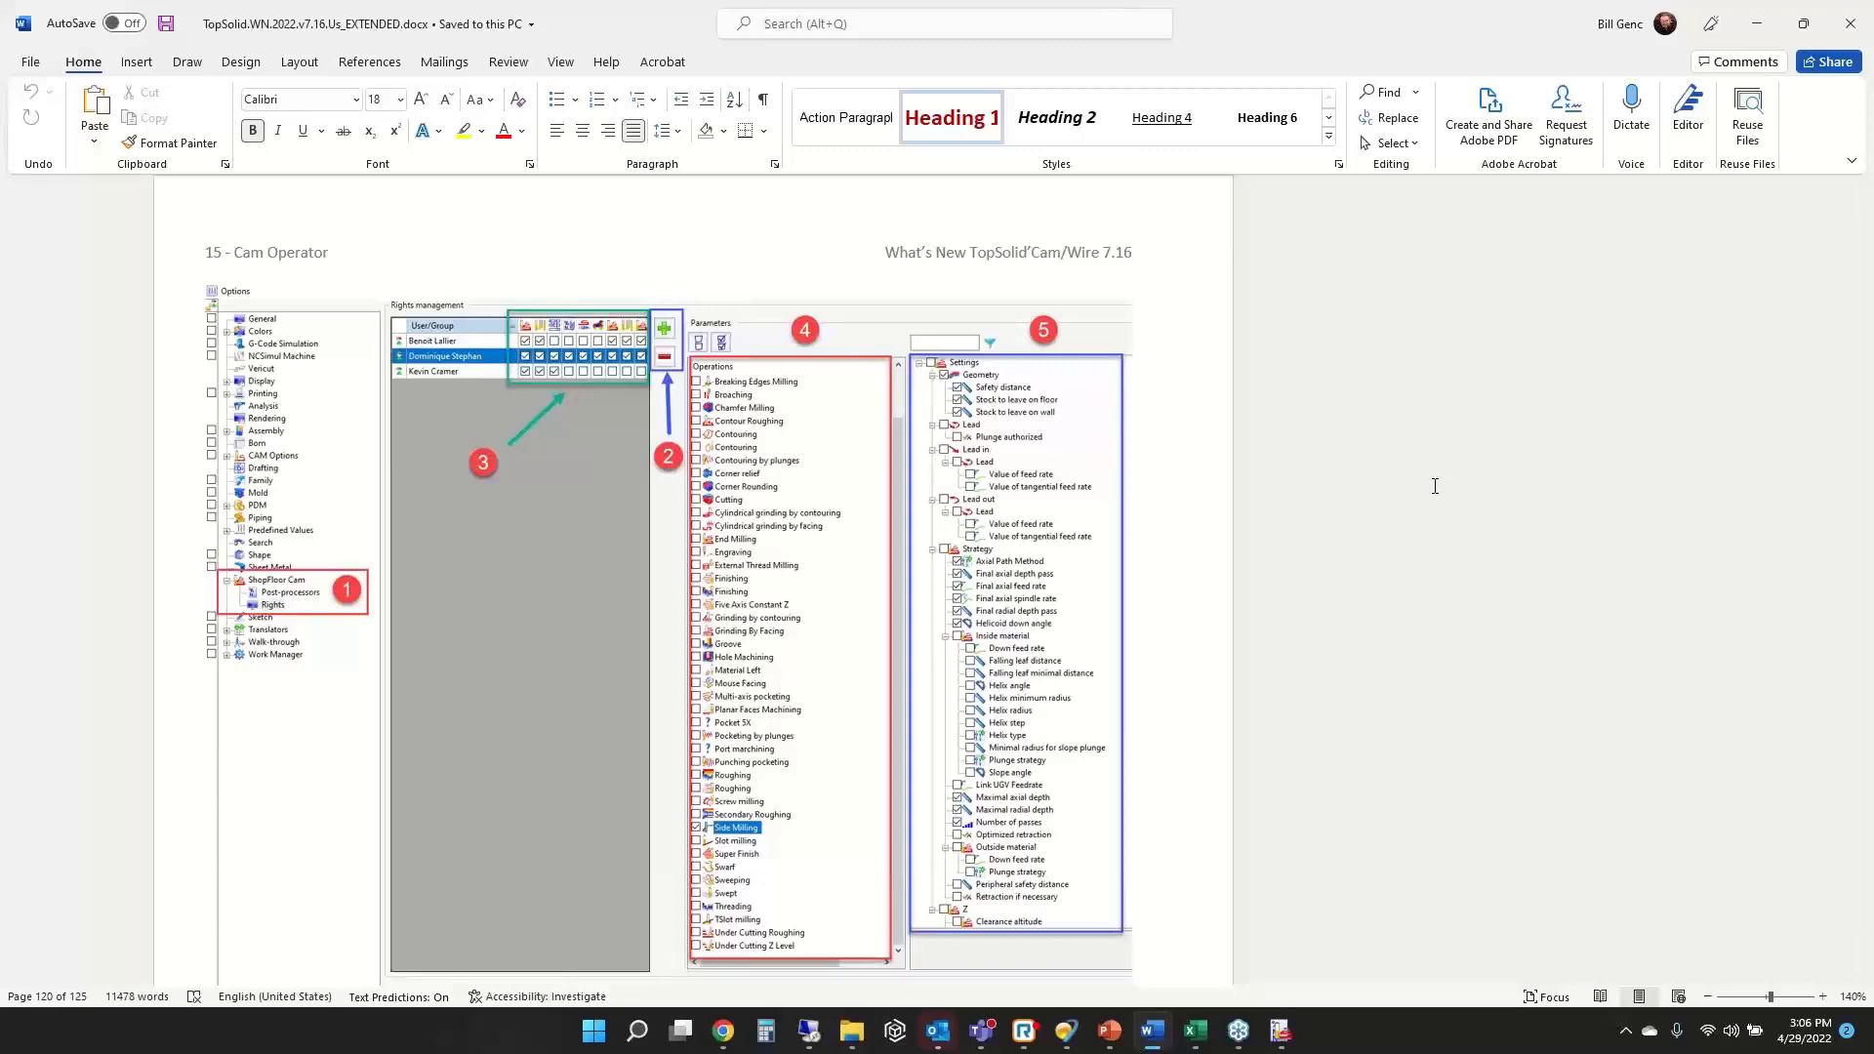
- Scroll past the Restriction note to section 15.3 on draft documents linked to machining documents
scroll(928, 543, "down", 5)
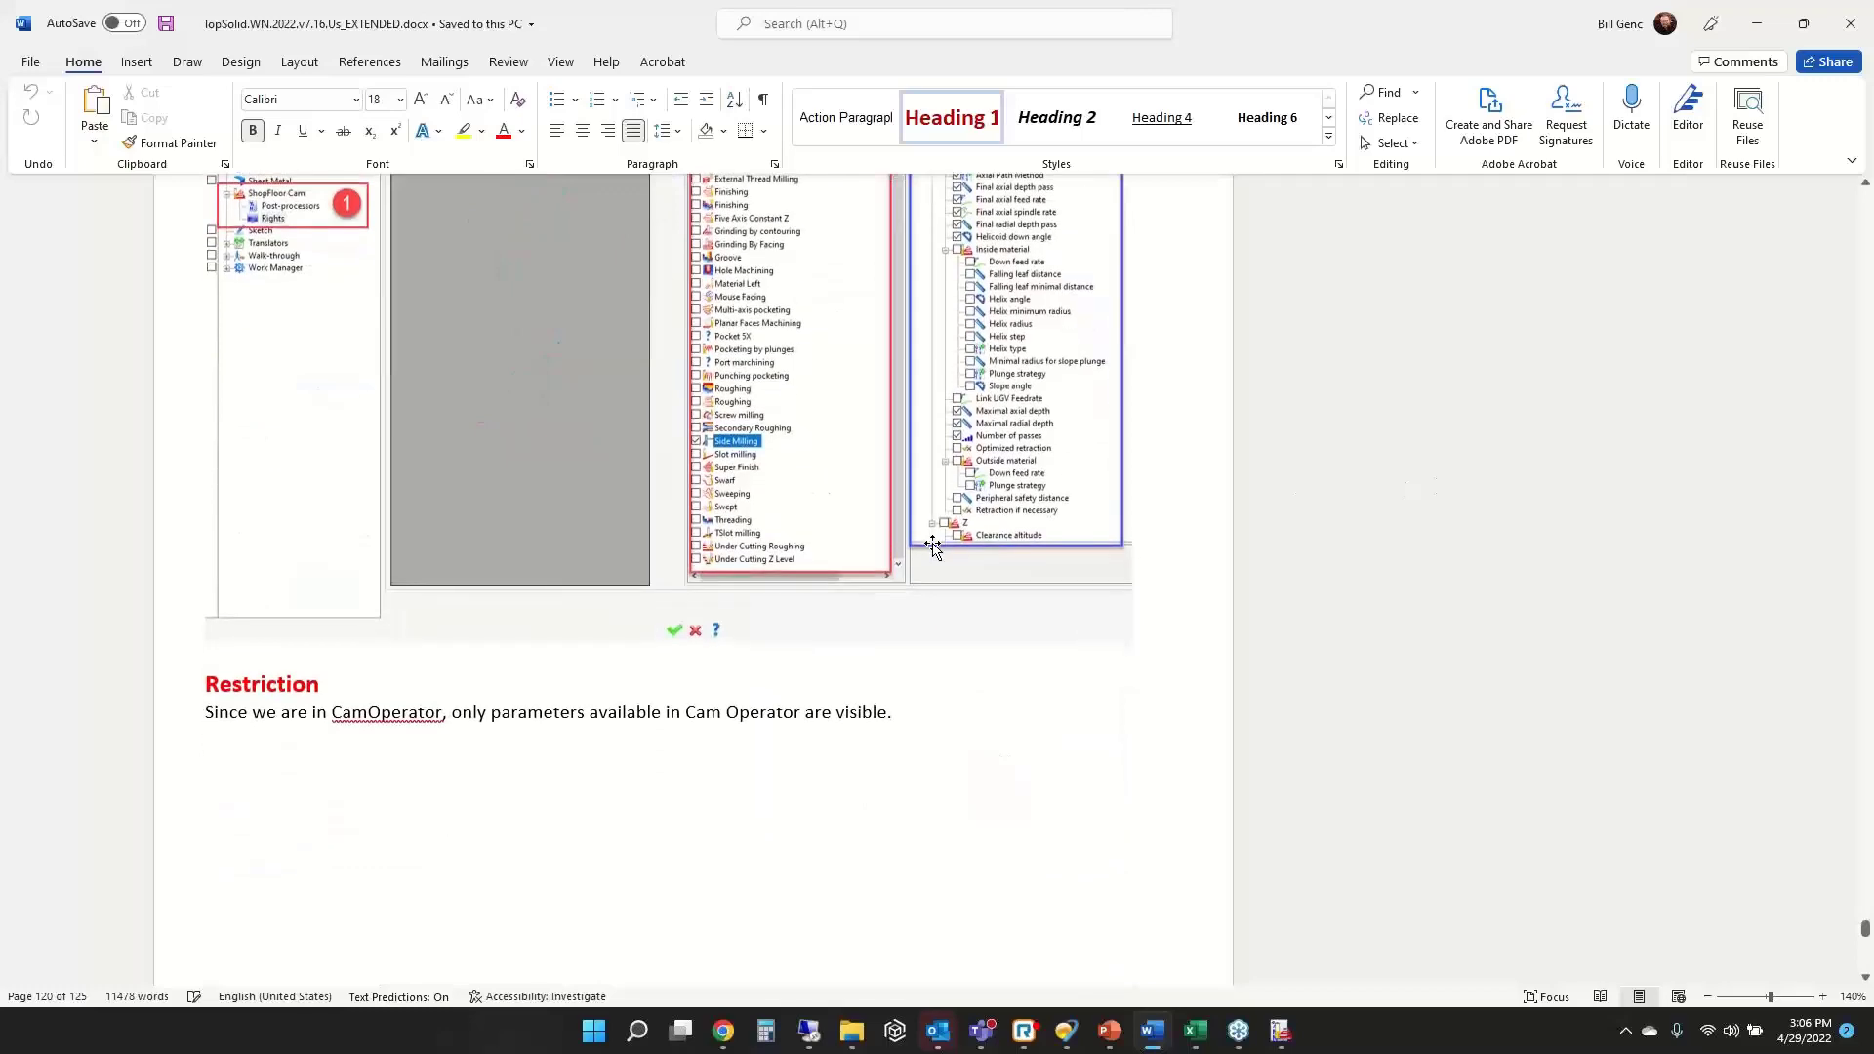
scroll(933, 546, "down", 10)
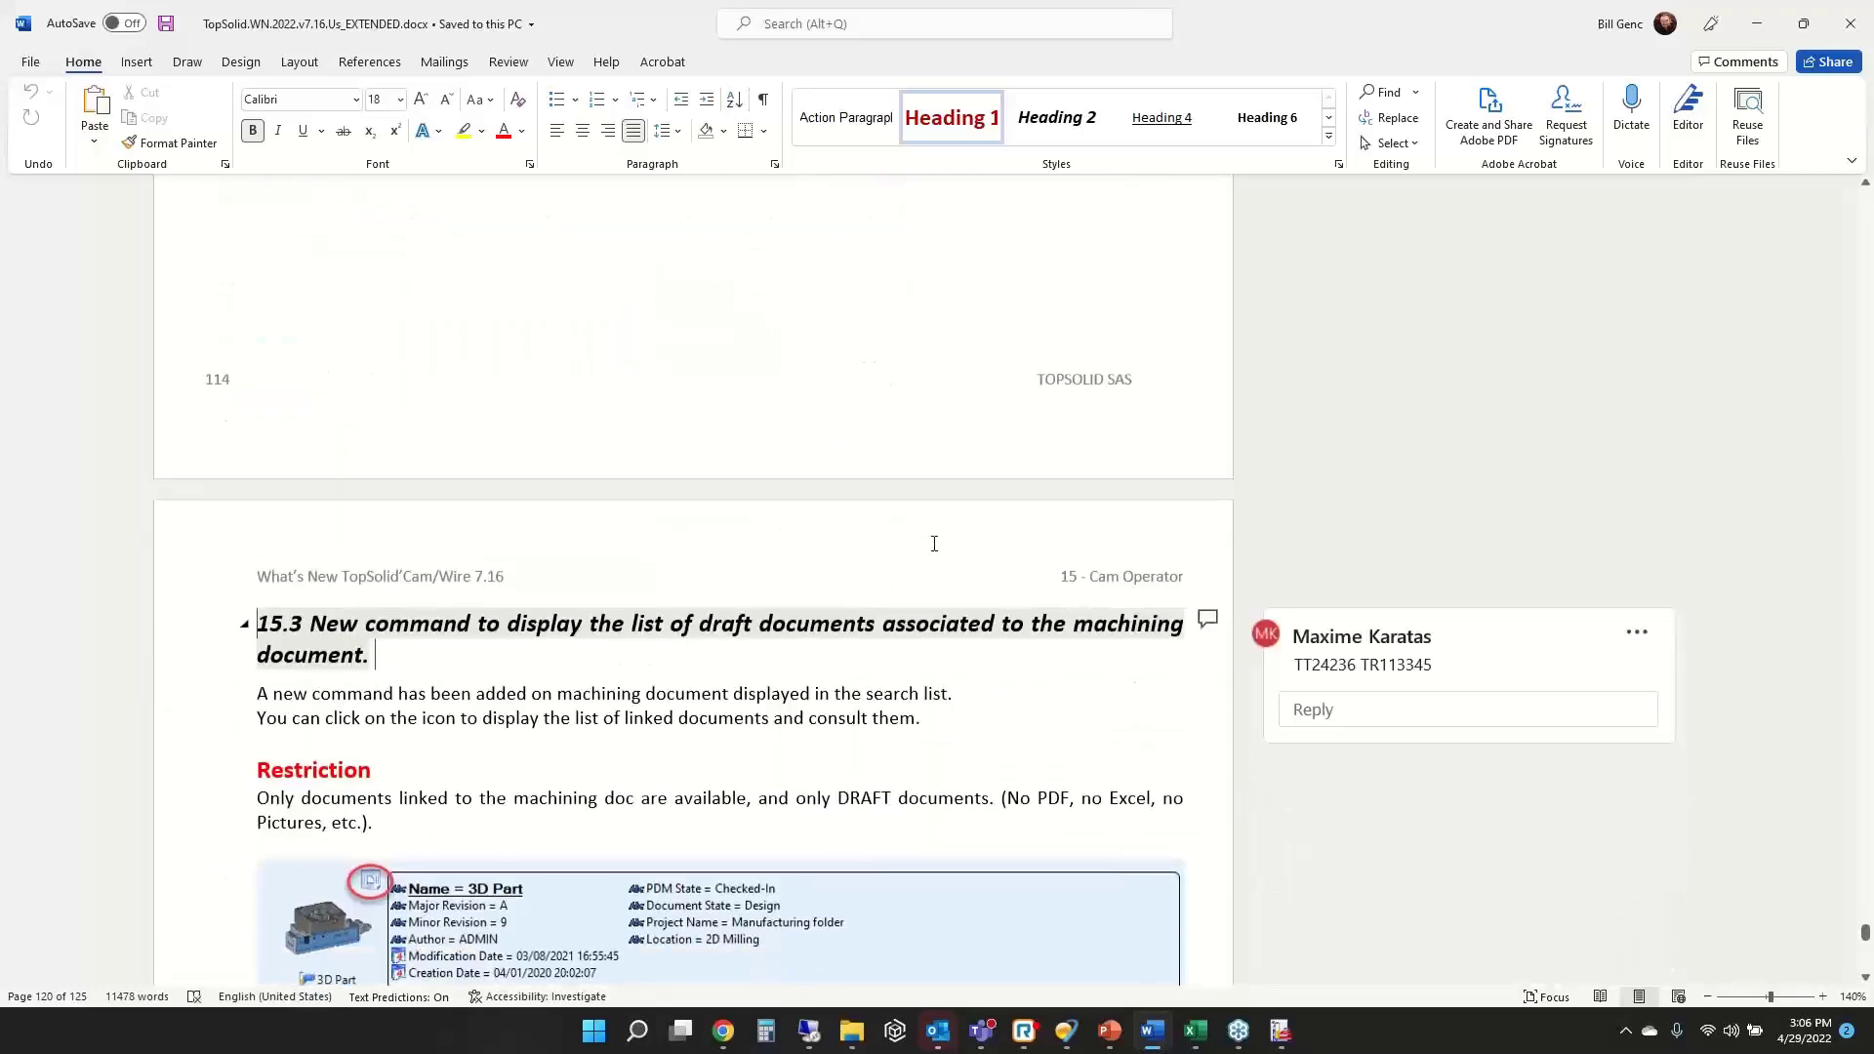
scroll(934, 543, "down", 2)
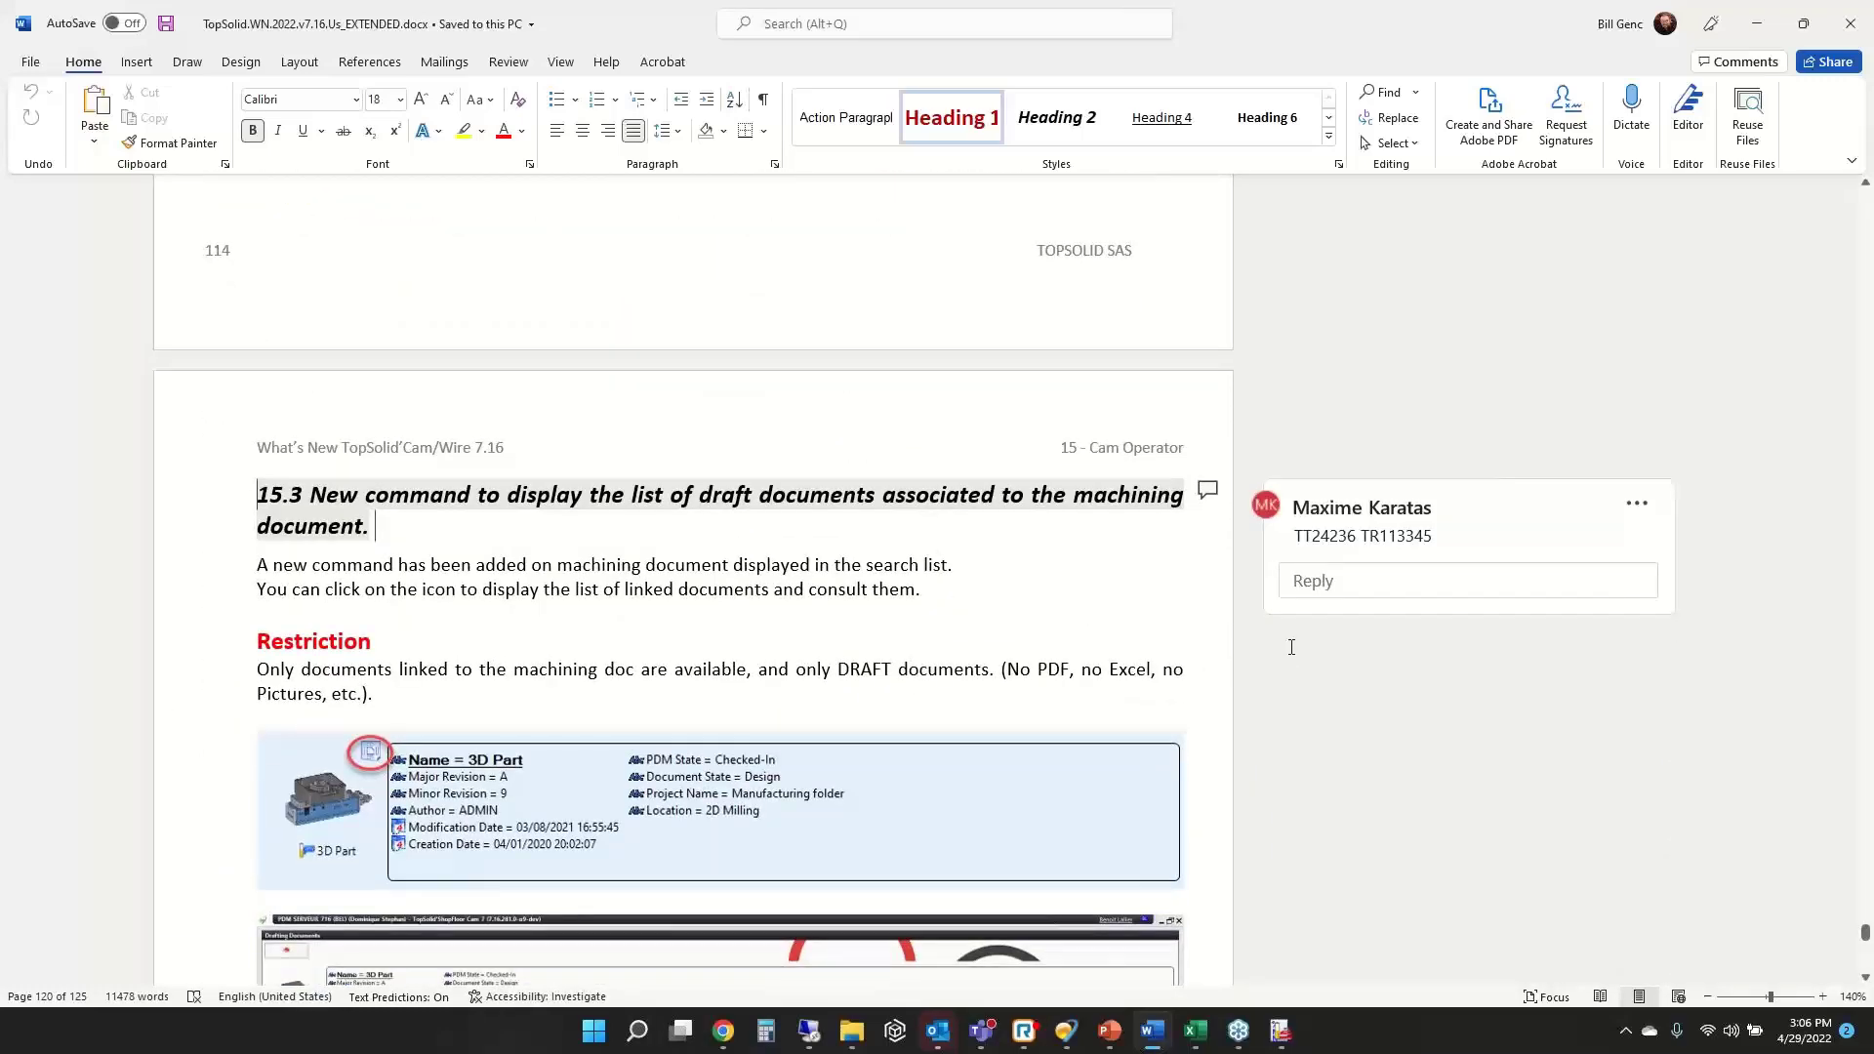
scroll(1288, 649, "down", 4)
scroll(1291, 648, "up", 1)
scroll(1290, 647, "up", 1)
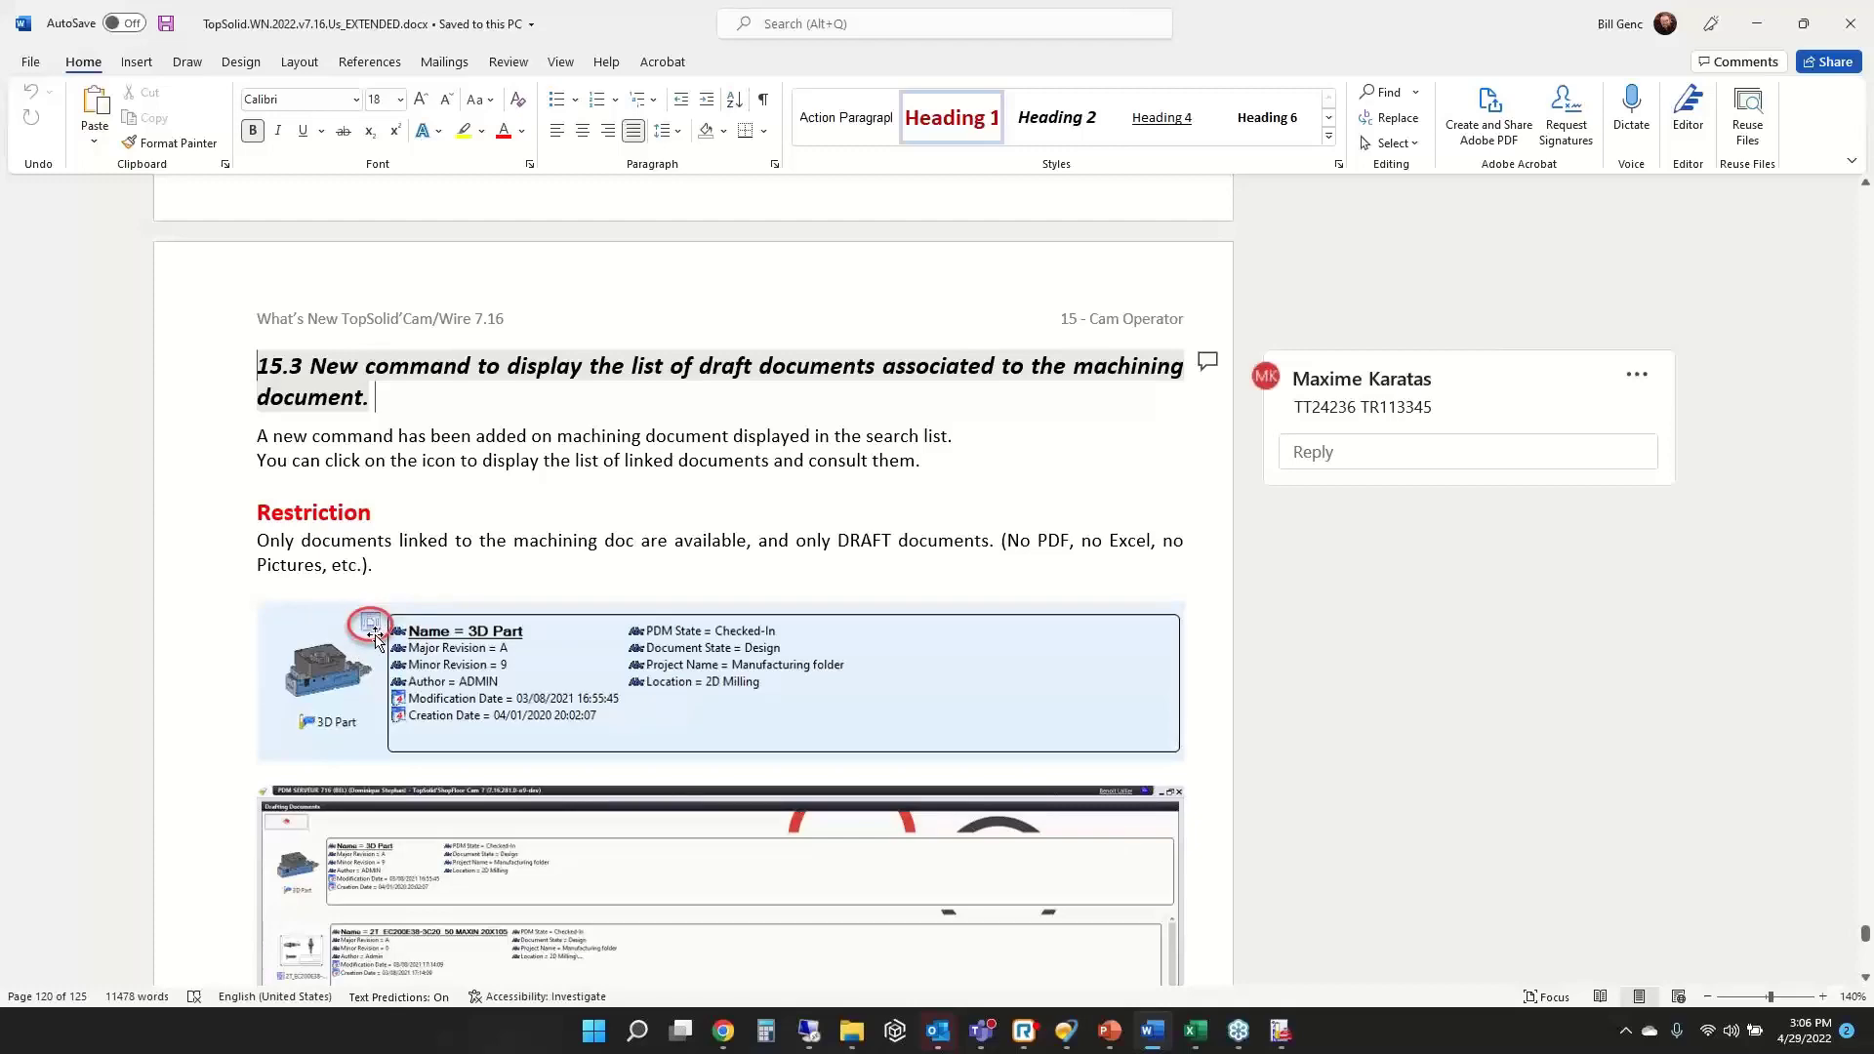
scroll(732, 536, "down", 15)
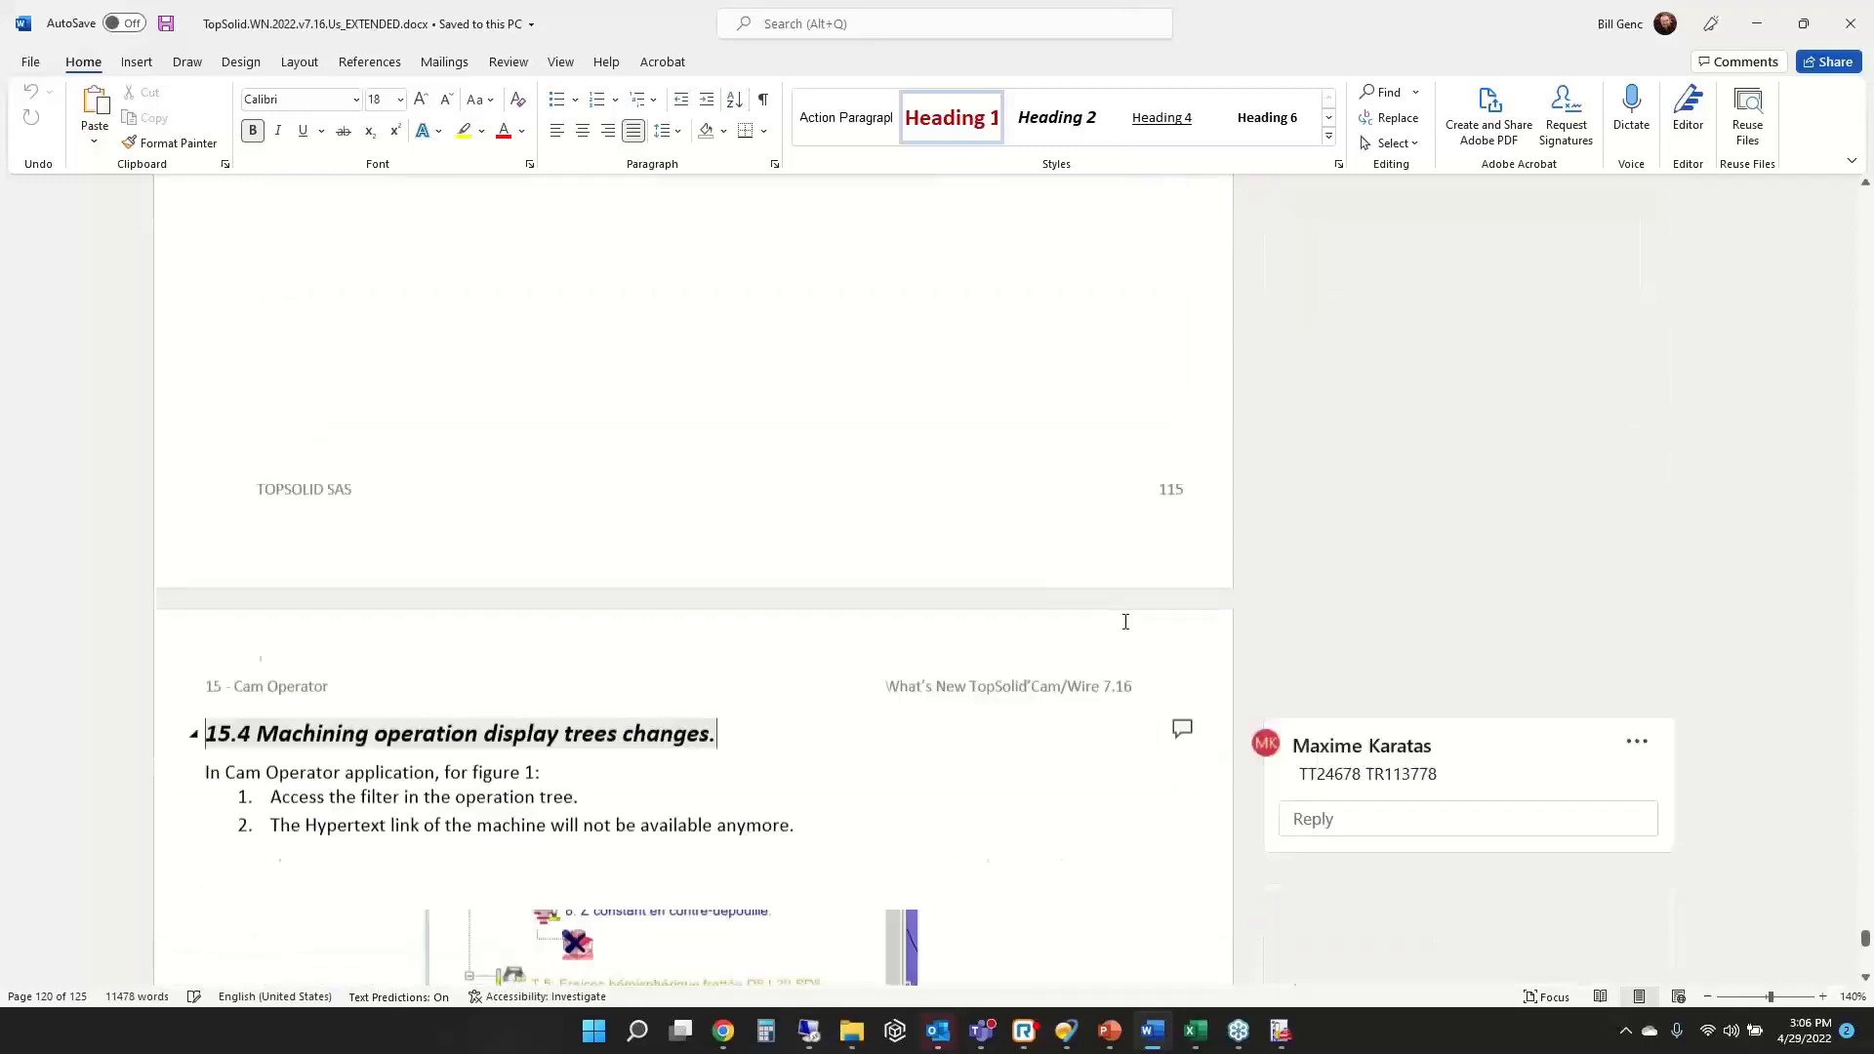
- Move into section 15.4 on operation tree changes, then minimize Word to reveal TopSolid
left_click(1120, 618)
scroll(1120, 618, "down", 4)
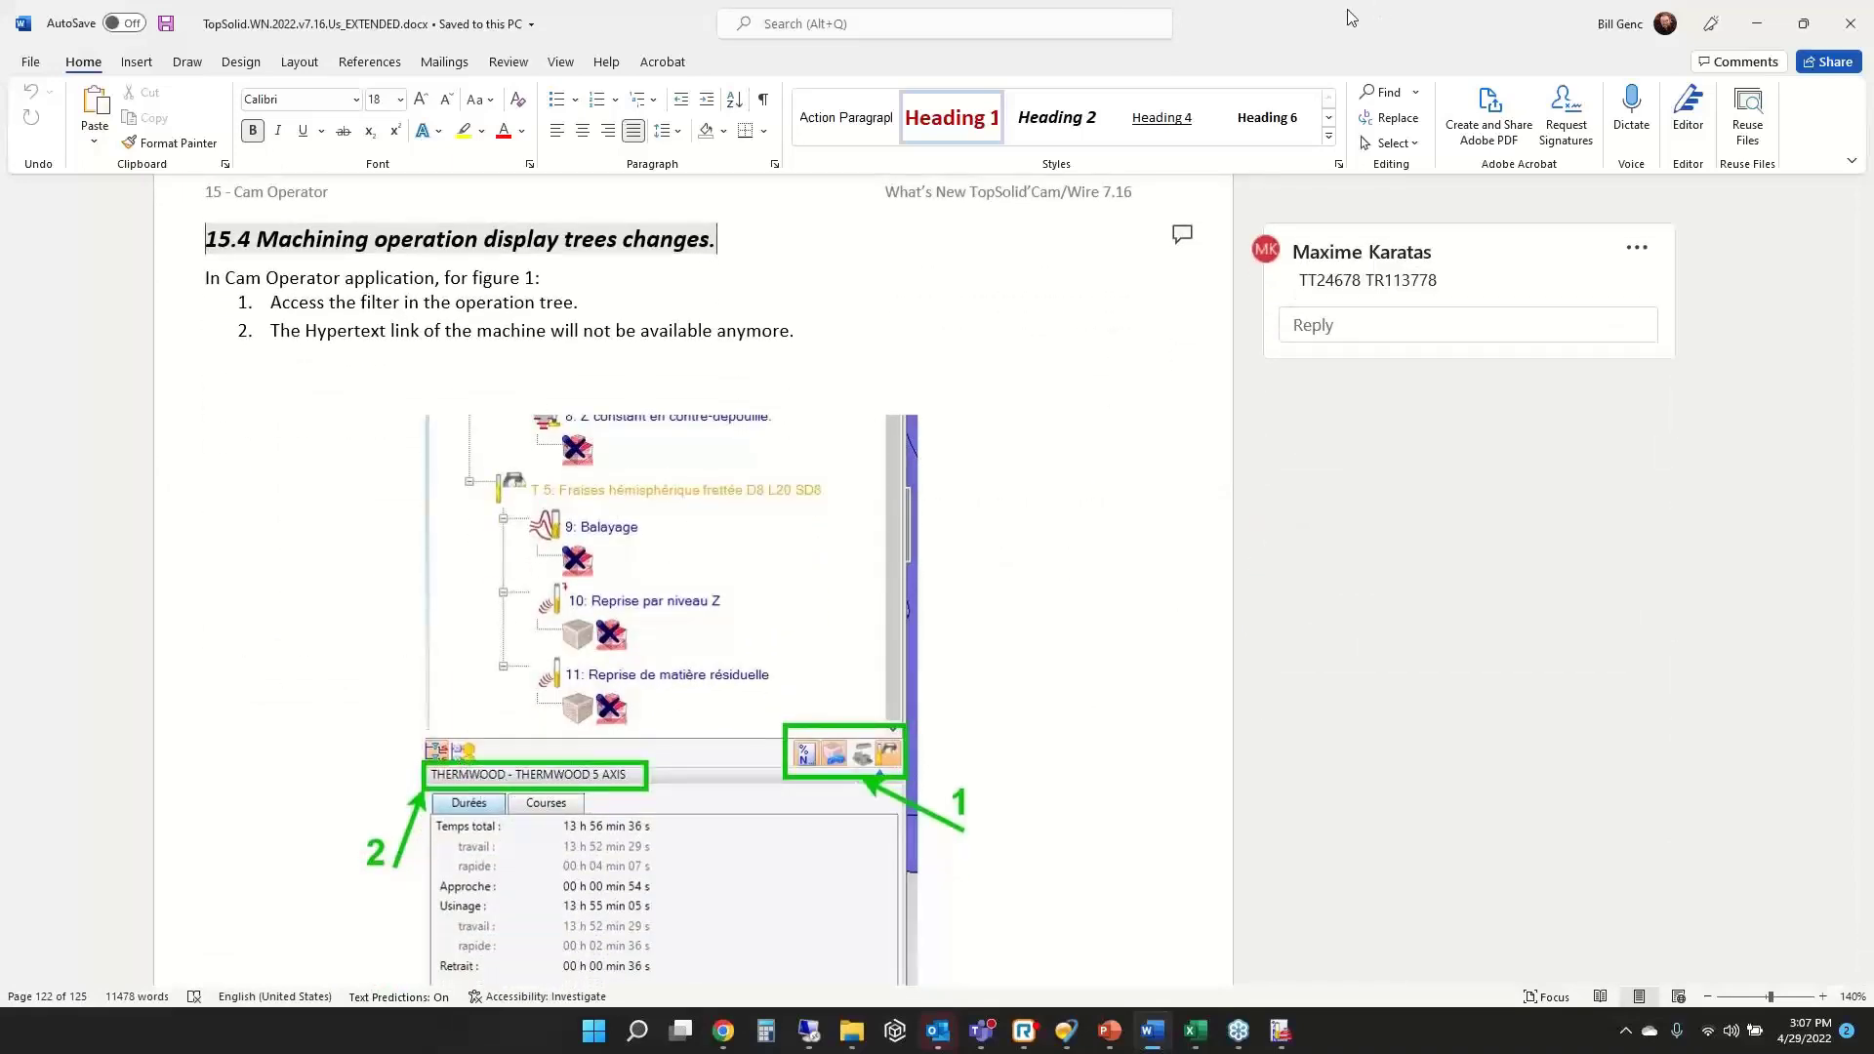
left_click(1757, 22)
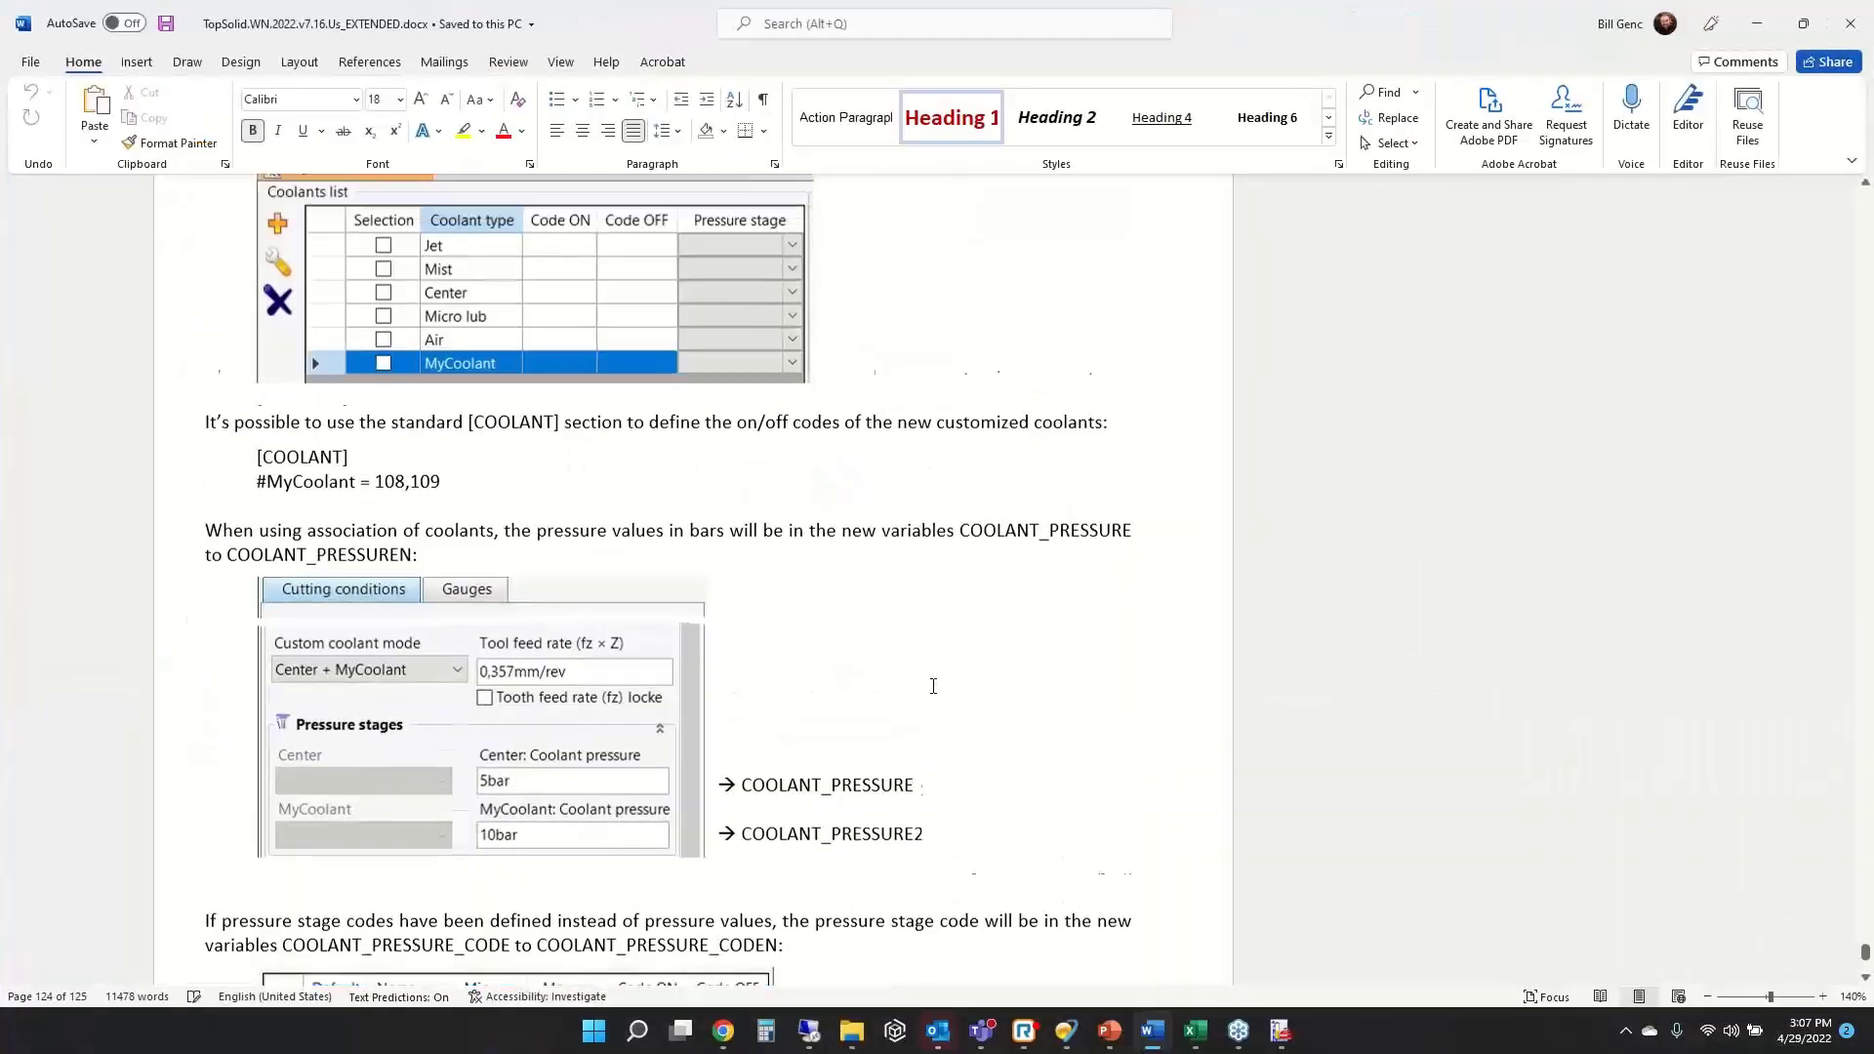
- Scroll back to the 16 Post Processors heading and read section 16.1 on customized coolants
scroll(934, 686, "up", 3)
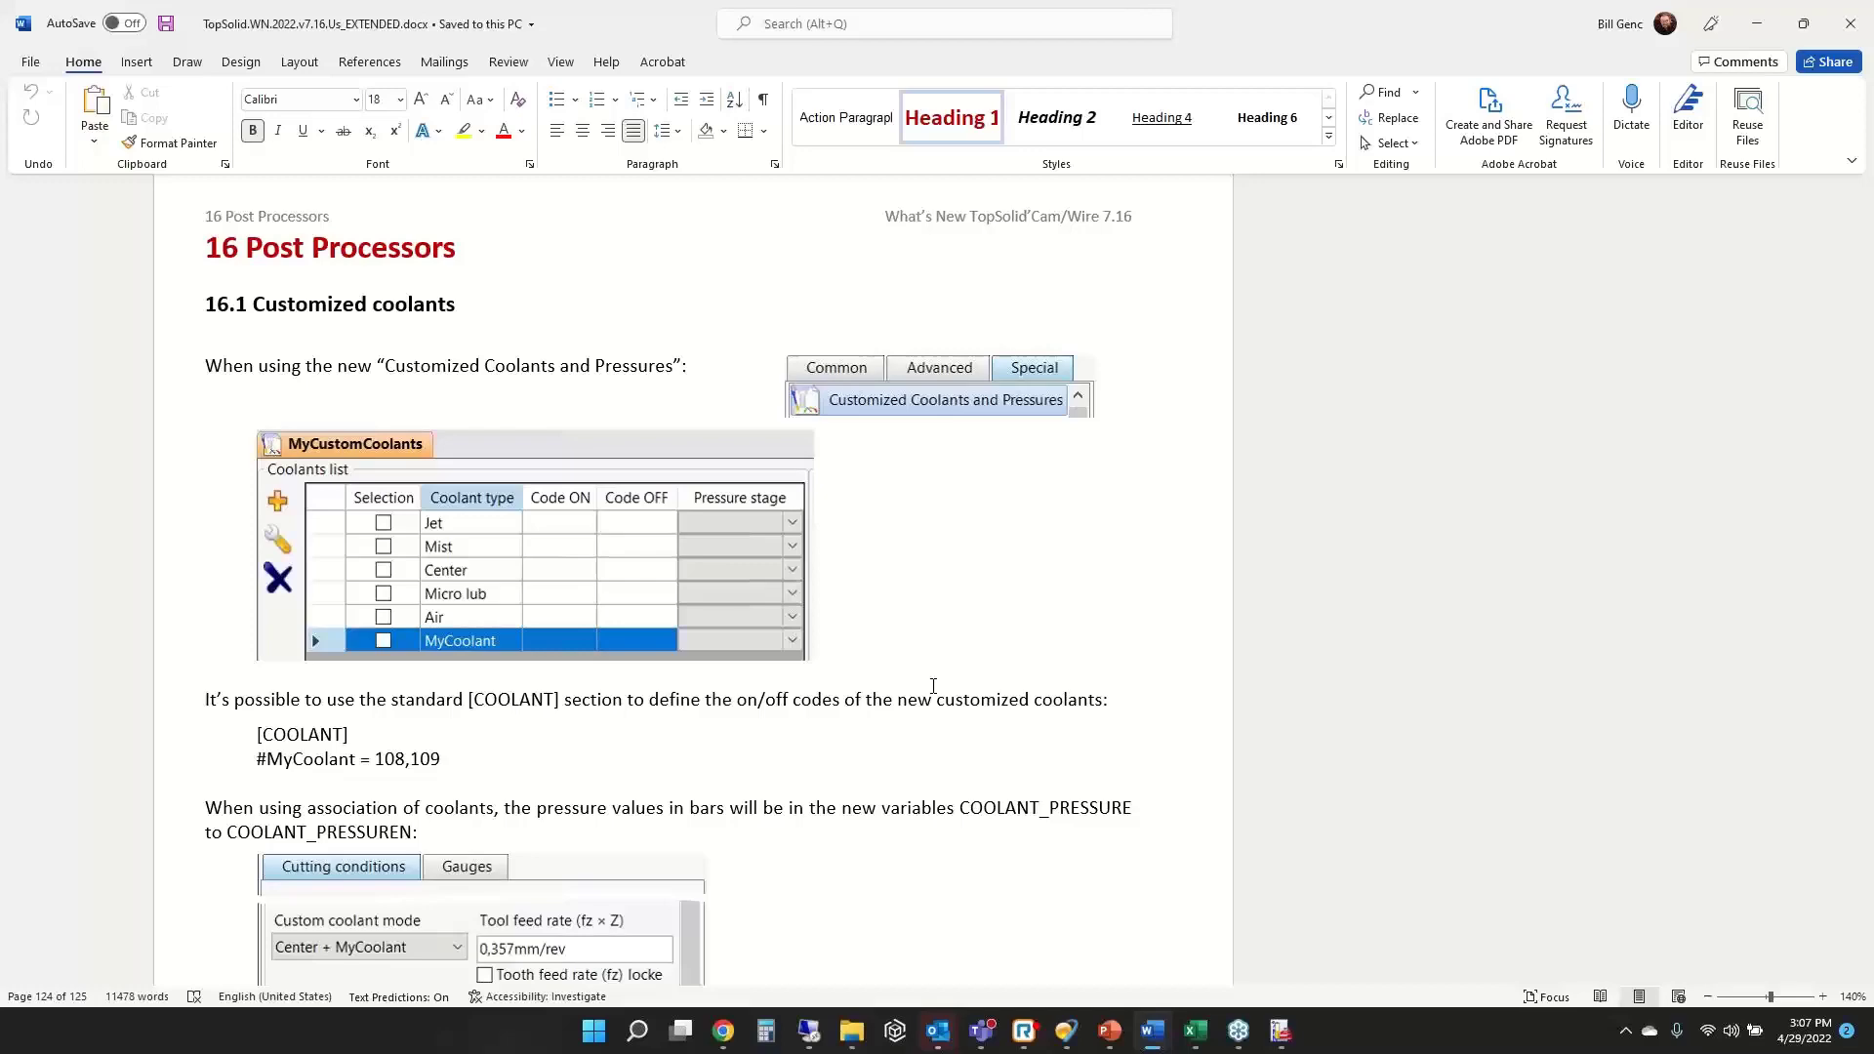
scroll(874, 899, "down", 2)
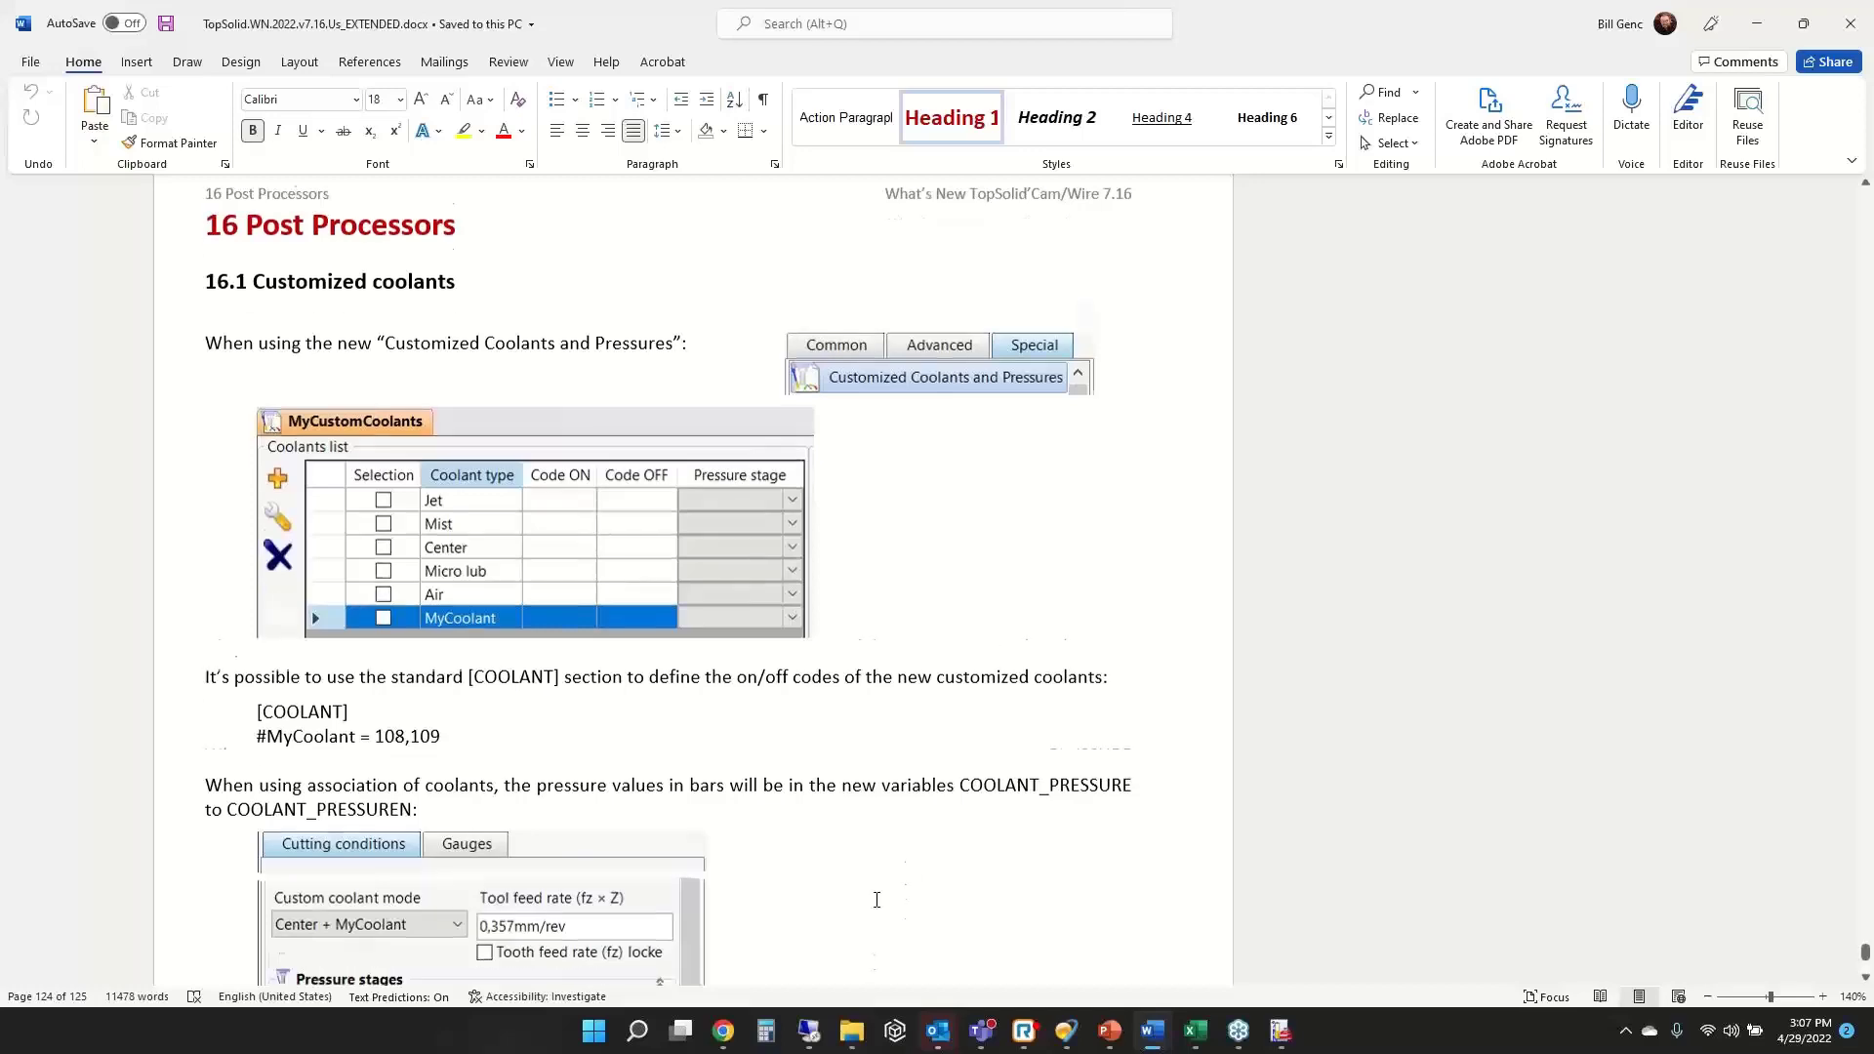
left_click(1756, 24)
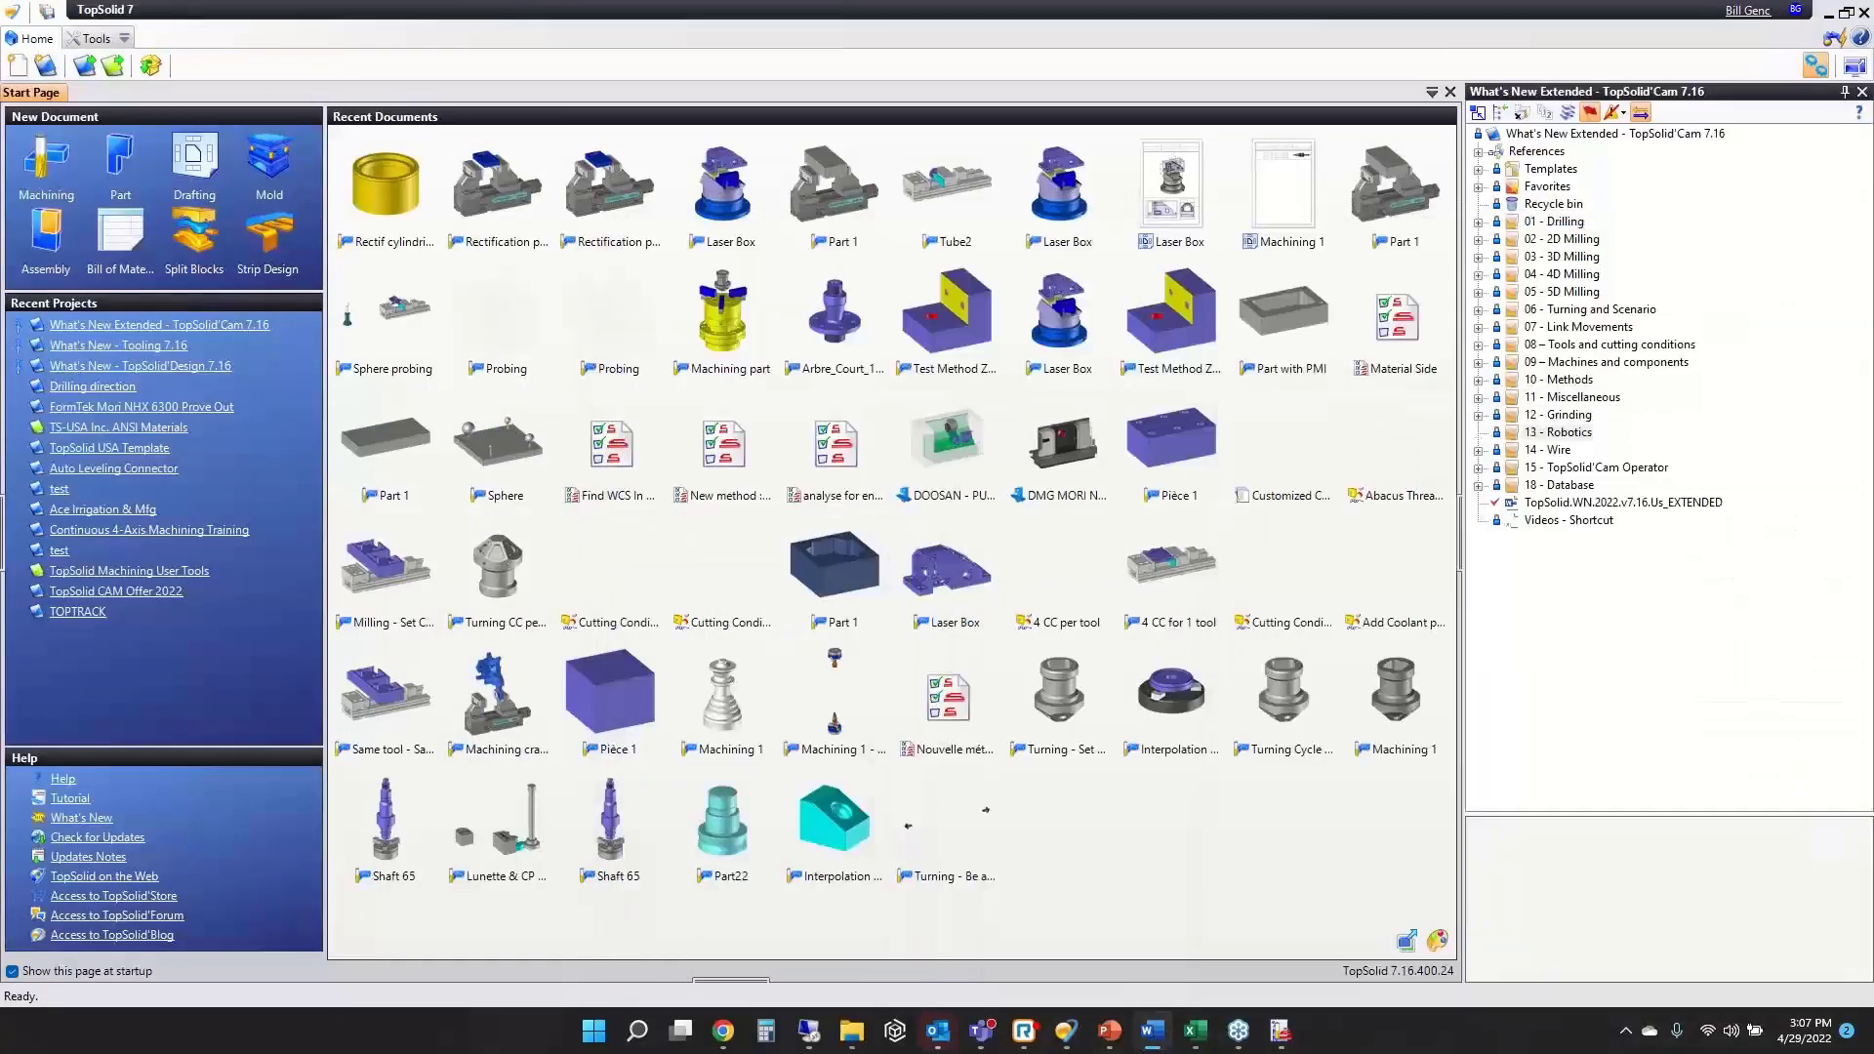